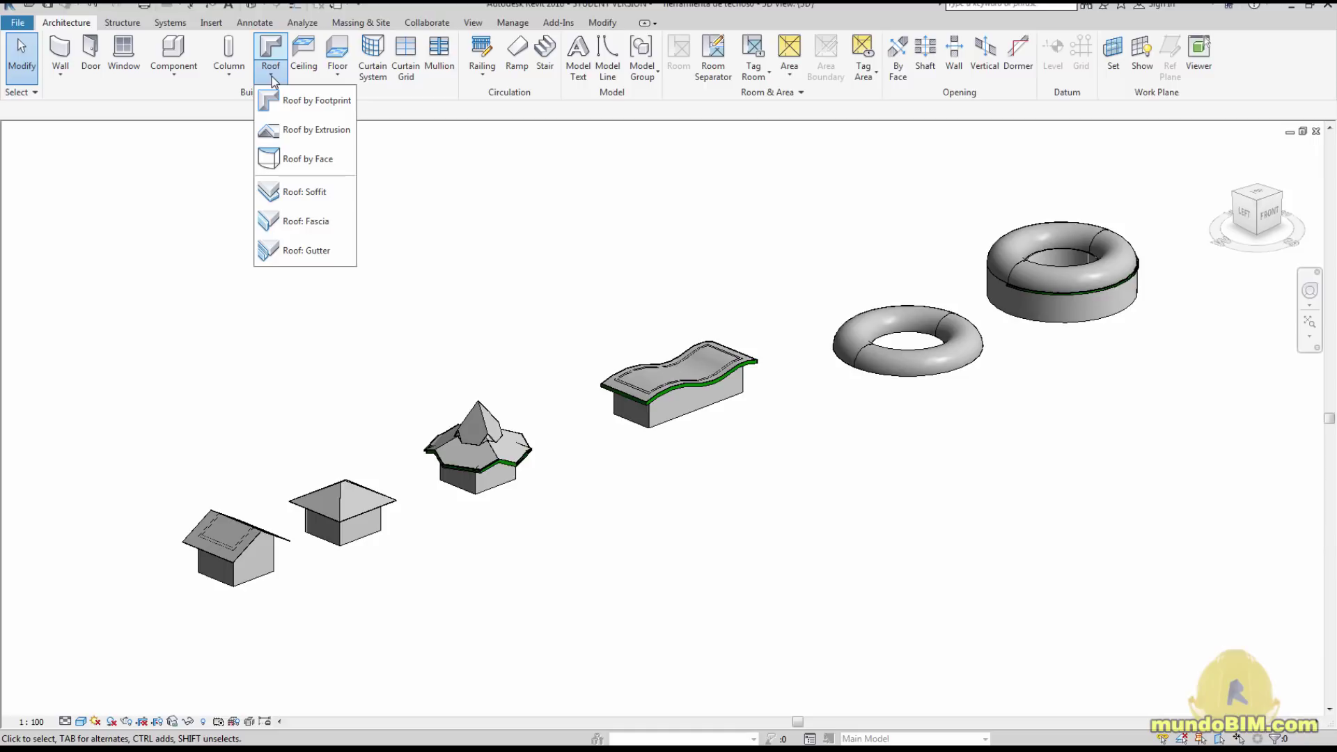
- Examine the sample roofs in the 3D model, including the gable, hip, octagonal, wavy and torus-shaped examples
left_click(766, 272)
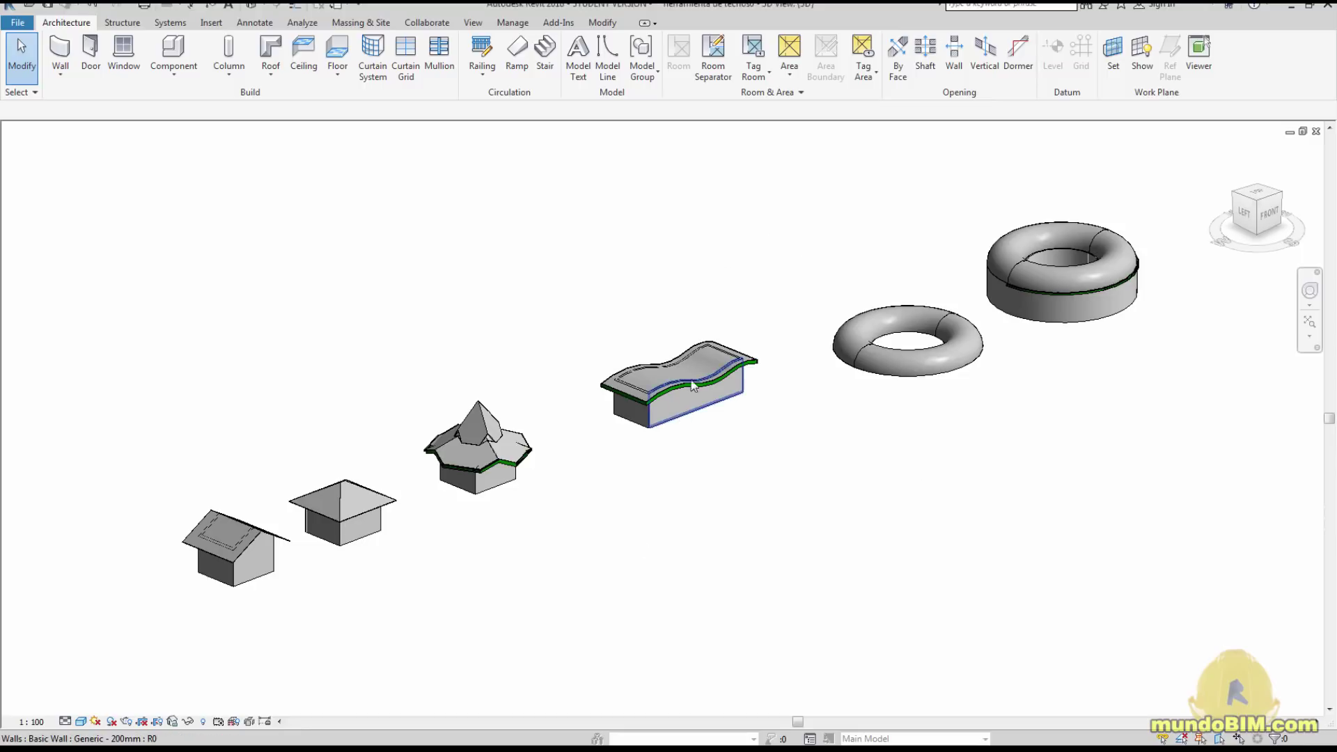
scroll(693, 386, "up", 5)
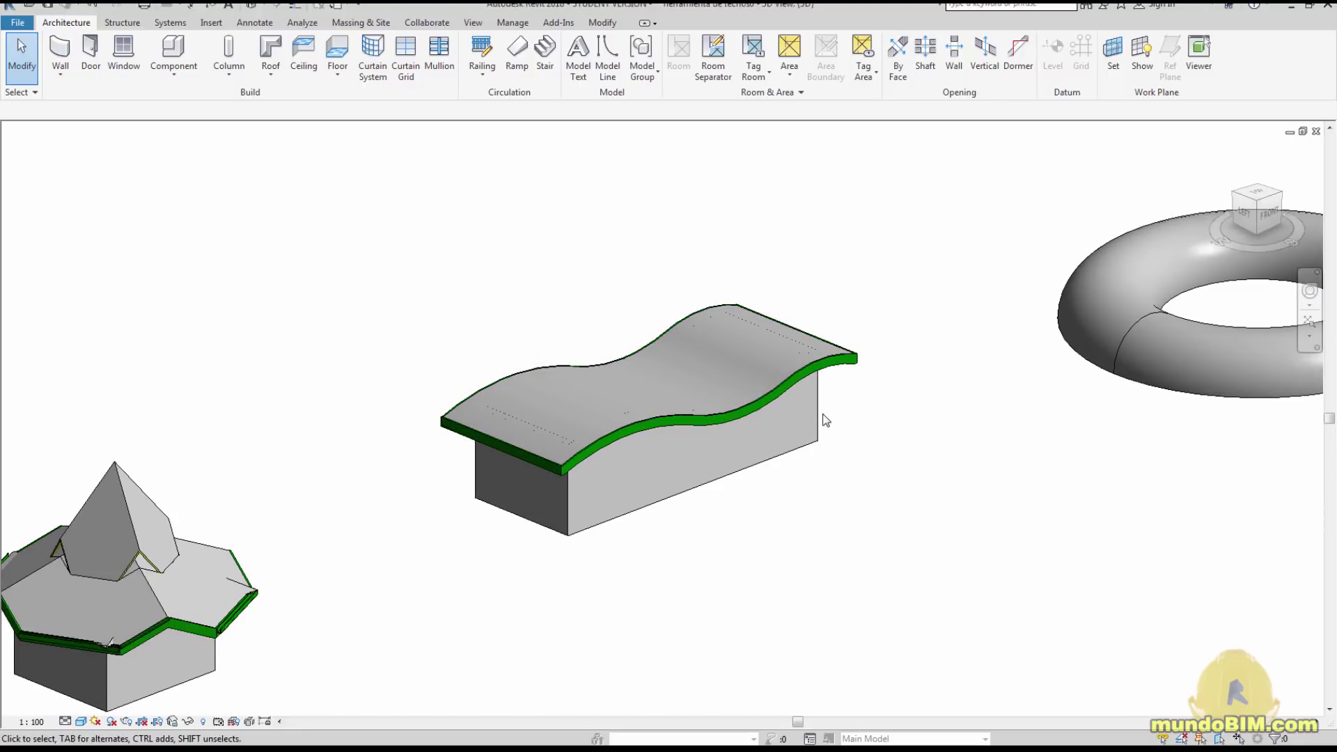
scroll(825, 420, "down", 3)
scroll(327, 557, "up", 4)
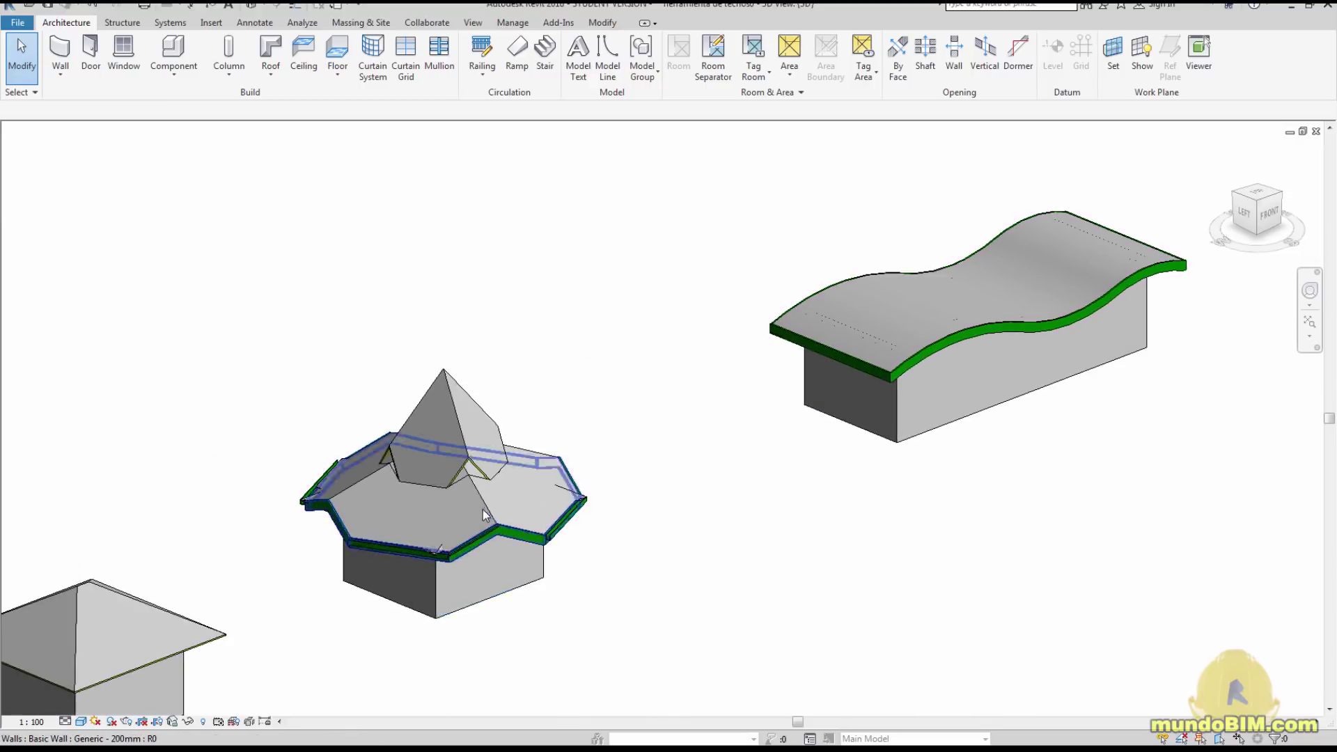
scroll(482, 508, "up", 2)
scroll(693, 543, "up", 3)
scroll(728, 543, "down", 5)
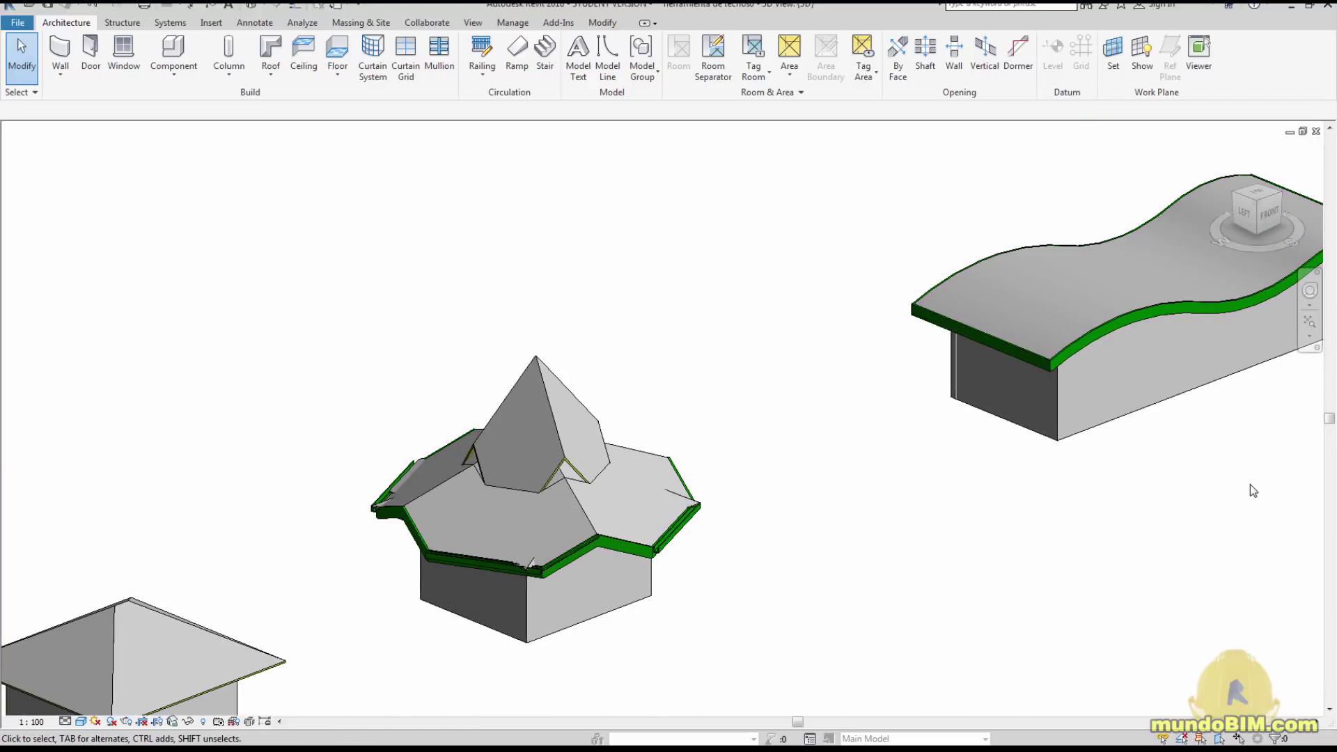
scroll(1250, 491, "down", 6)
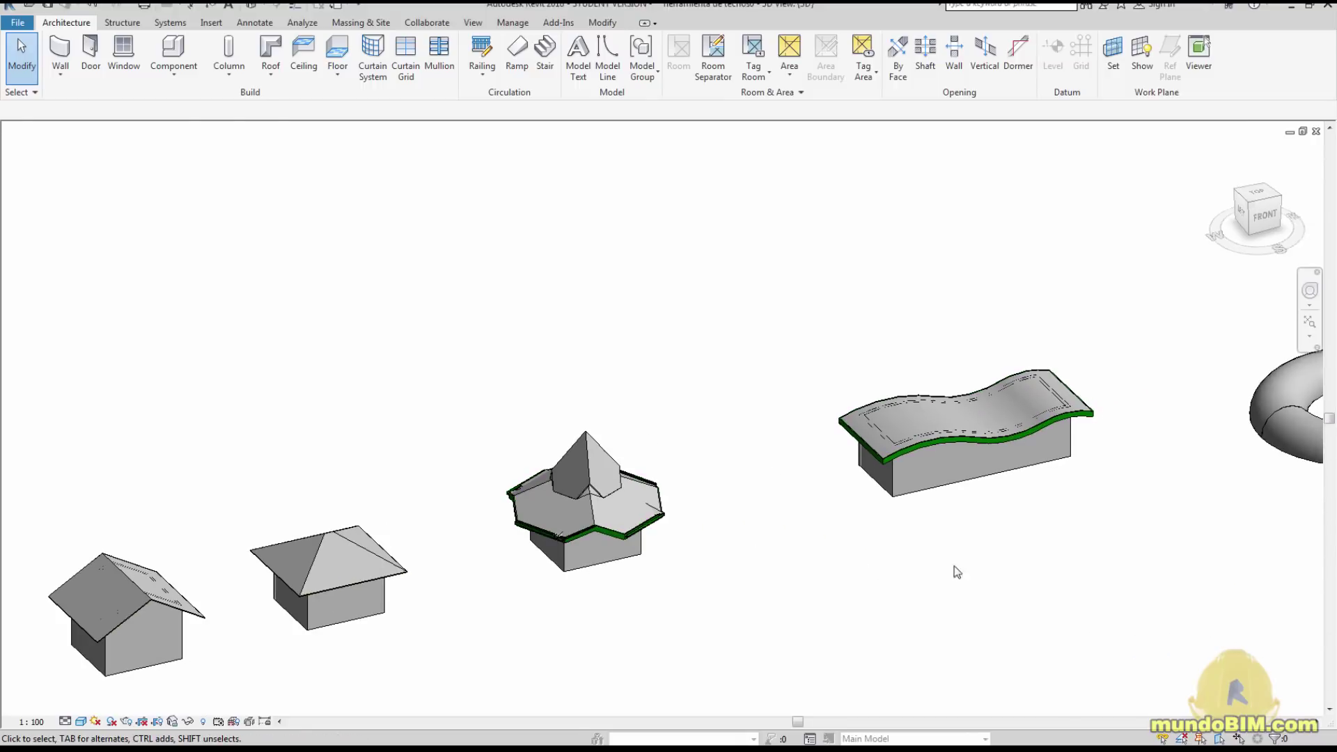
scroll(839, 508, "down", 3)
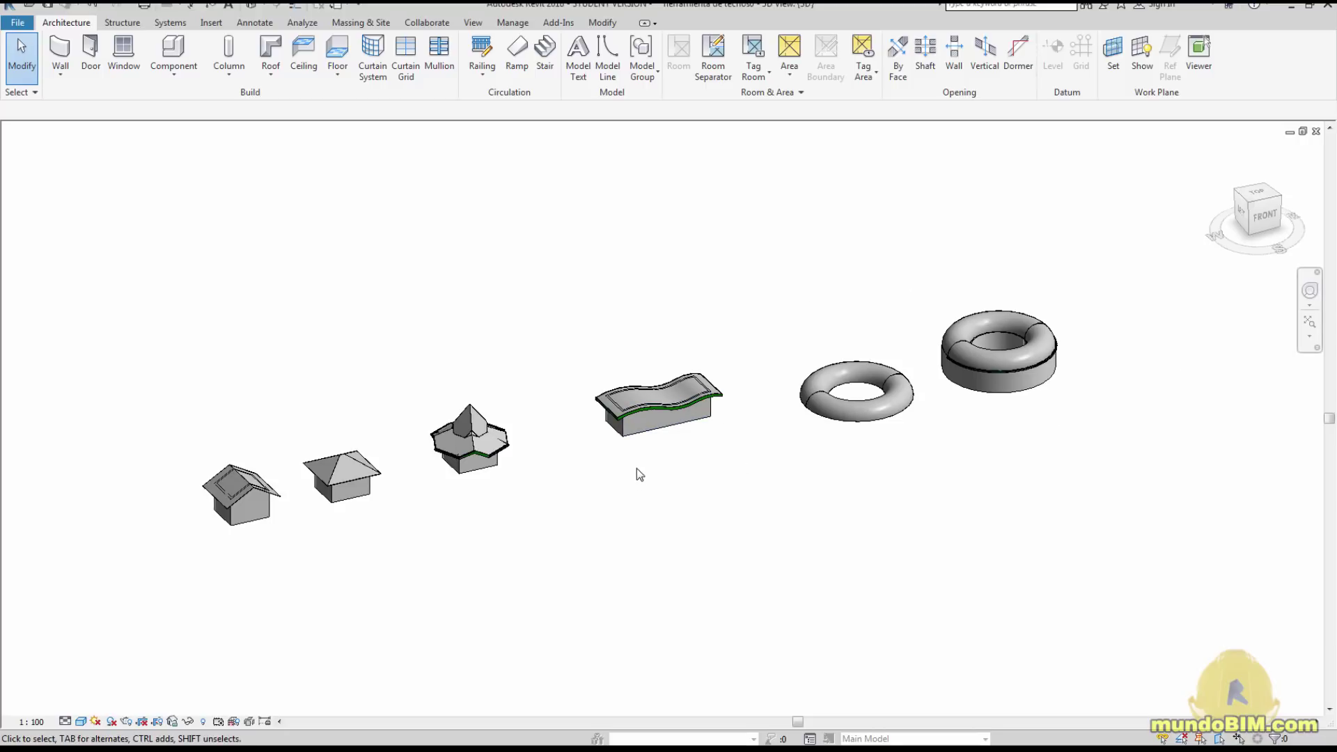
scroll(616, 420, "up", 4)
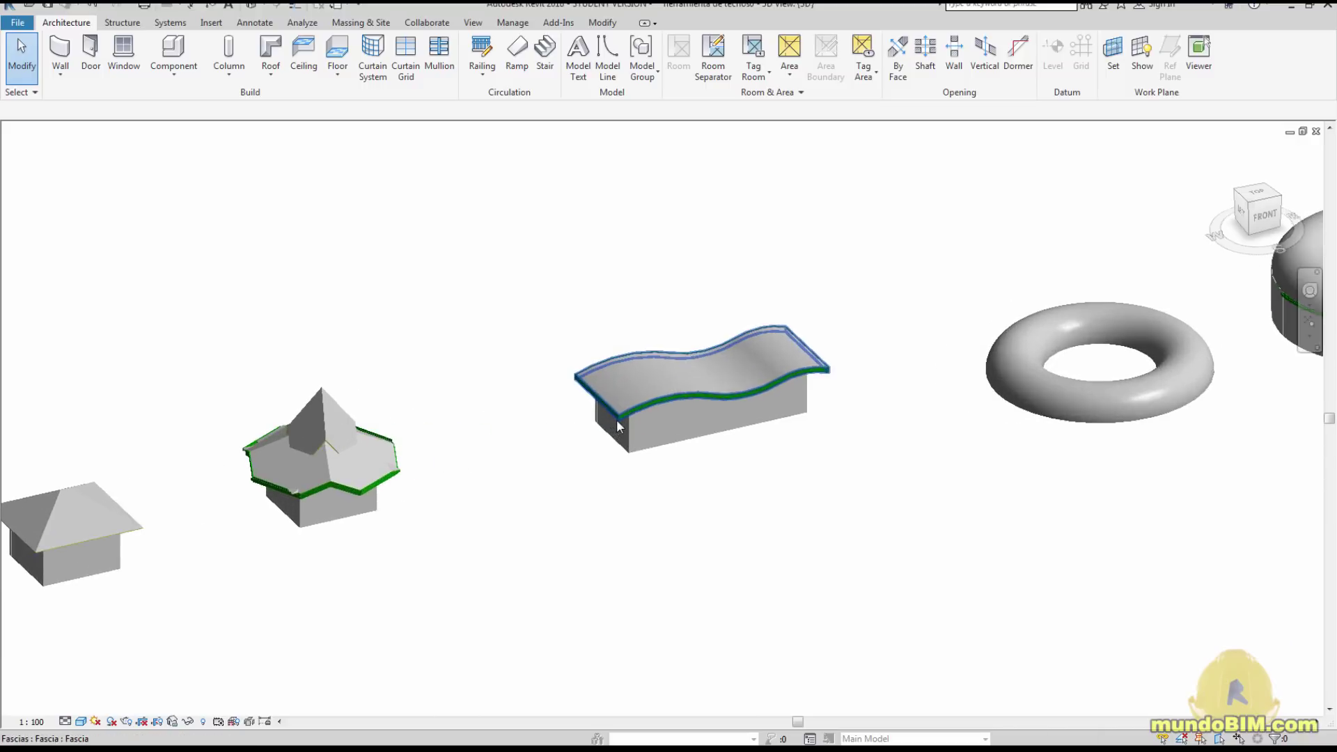
scroll(616, 419, "up", 2)
mouse_move(417, 554)
middle_mouse_down()
mouse_move(673, 501)
mouse_move(712, 468)
middle_mouse_up()
scroll(712, 468, "down", 5)
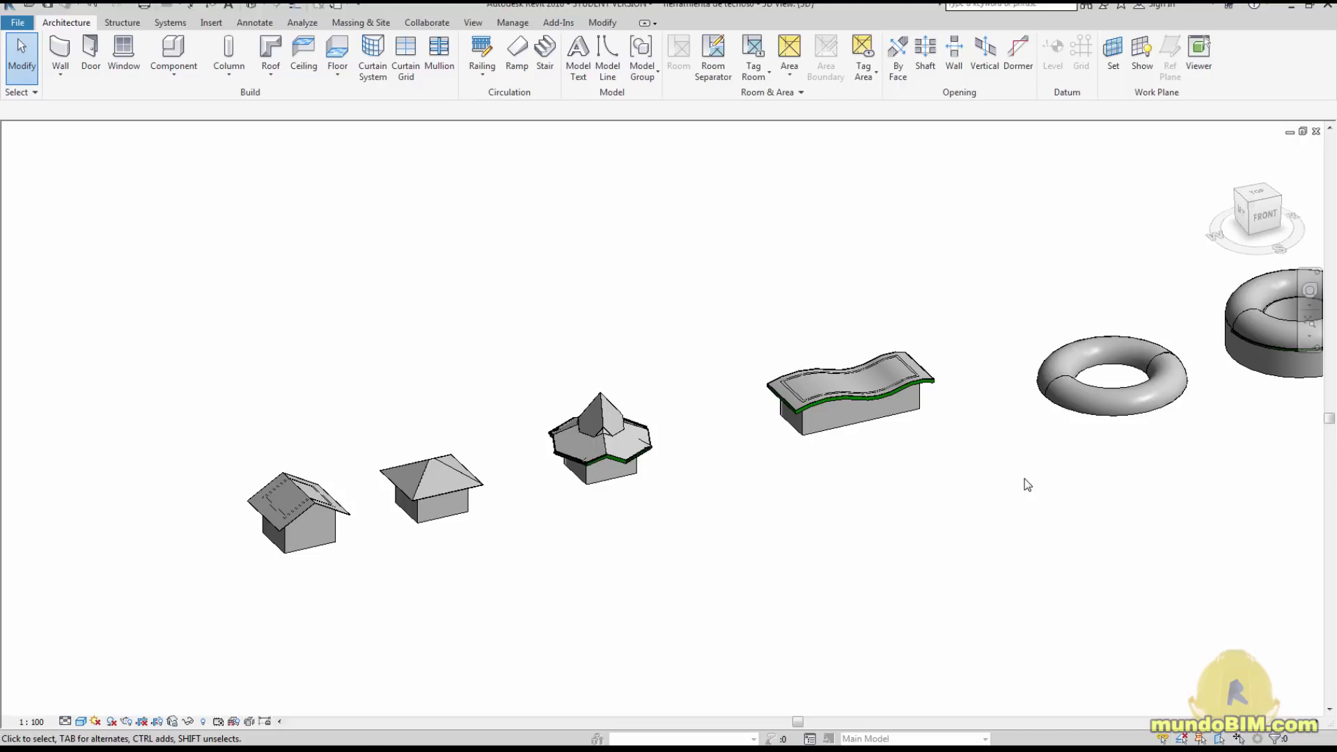
middle_click_drag(1026, 483, 714, 543)
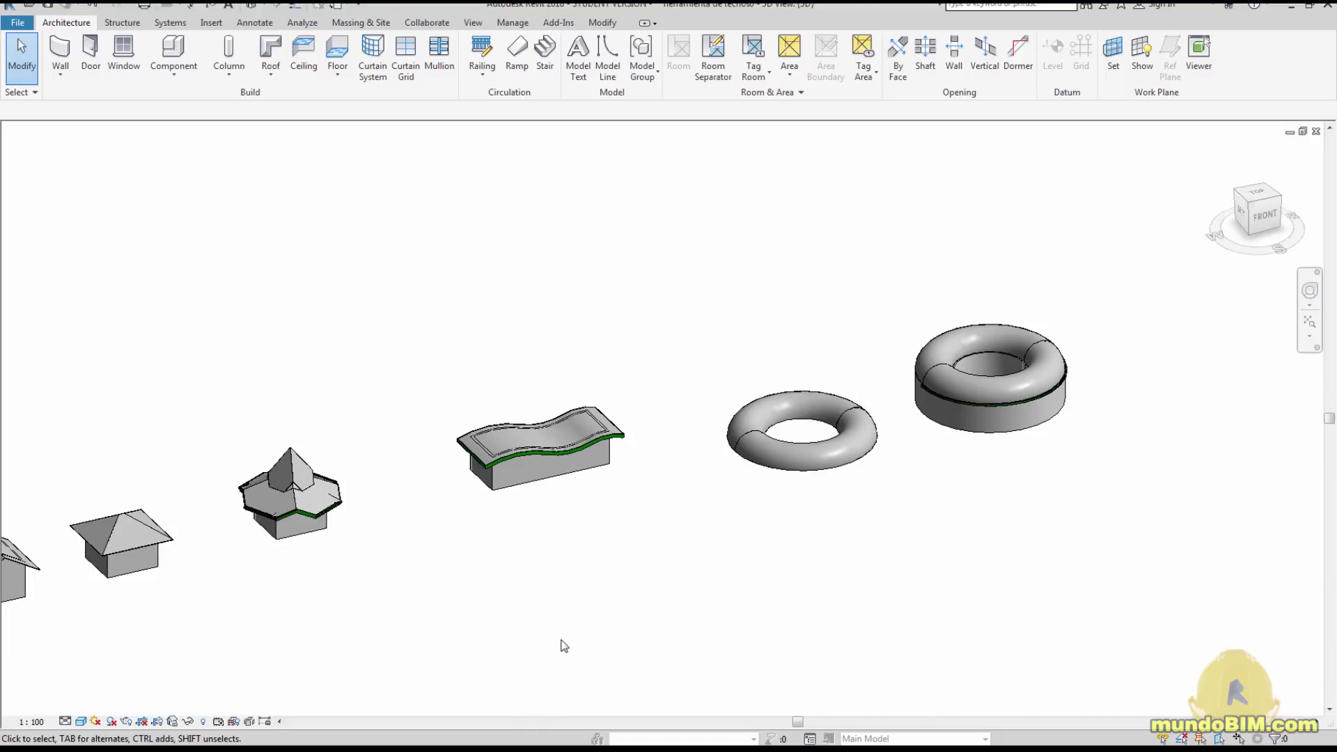
middle_click_drag(450, 626, 612, 591)
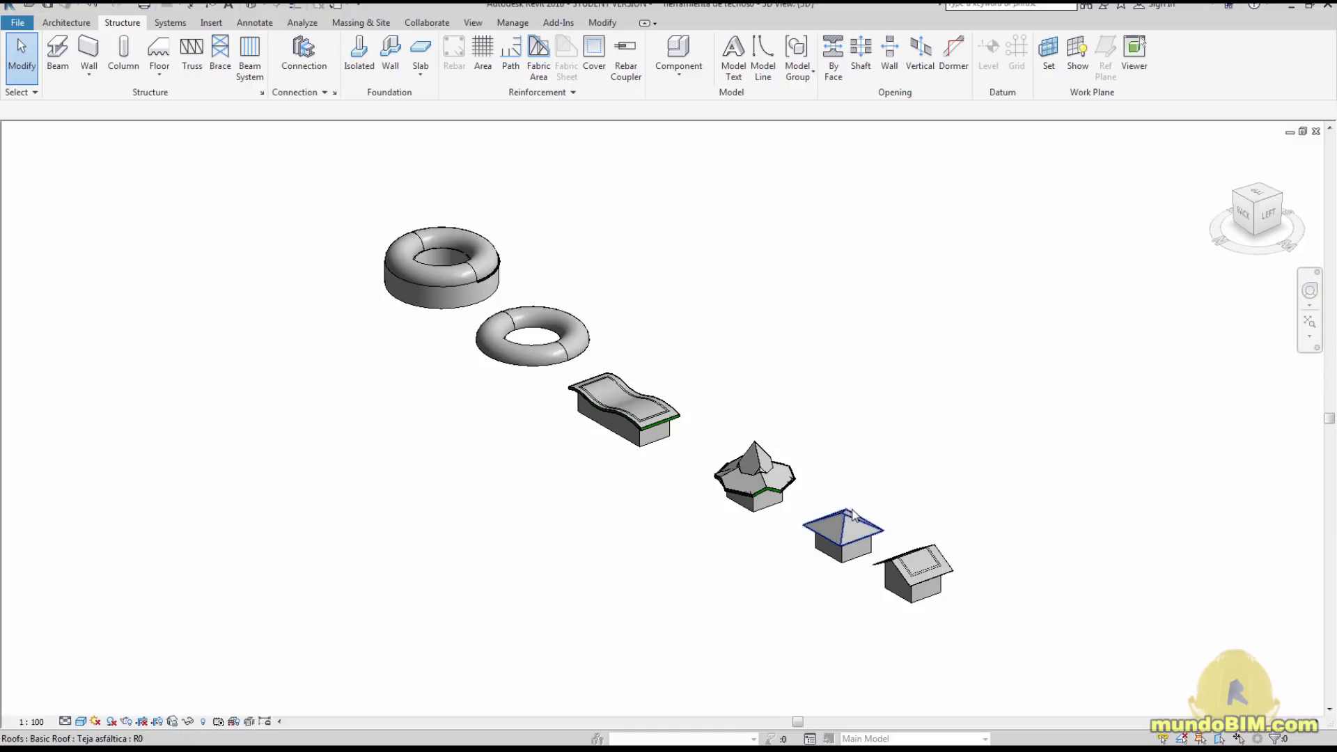
- Review the row of roof examples again, from the torus roofs on the circular wall down to the small gable roof
scroll(863, 482, "down", 2)
middle_click_drag(972, 617, 677, 625, "shift")
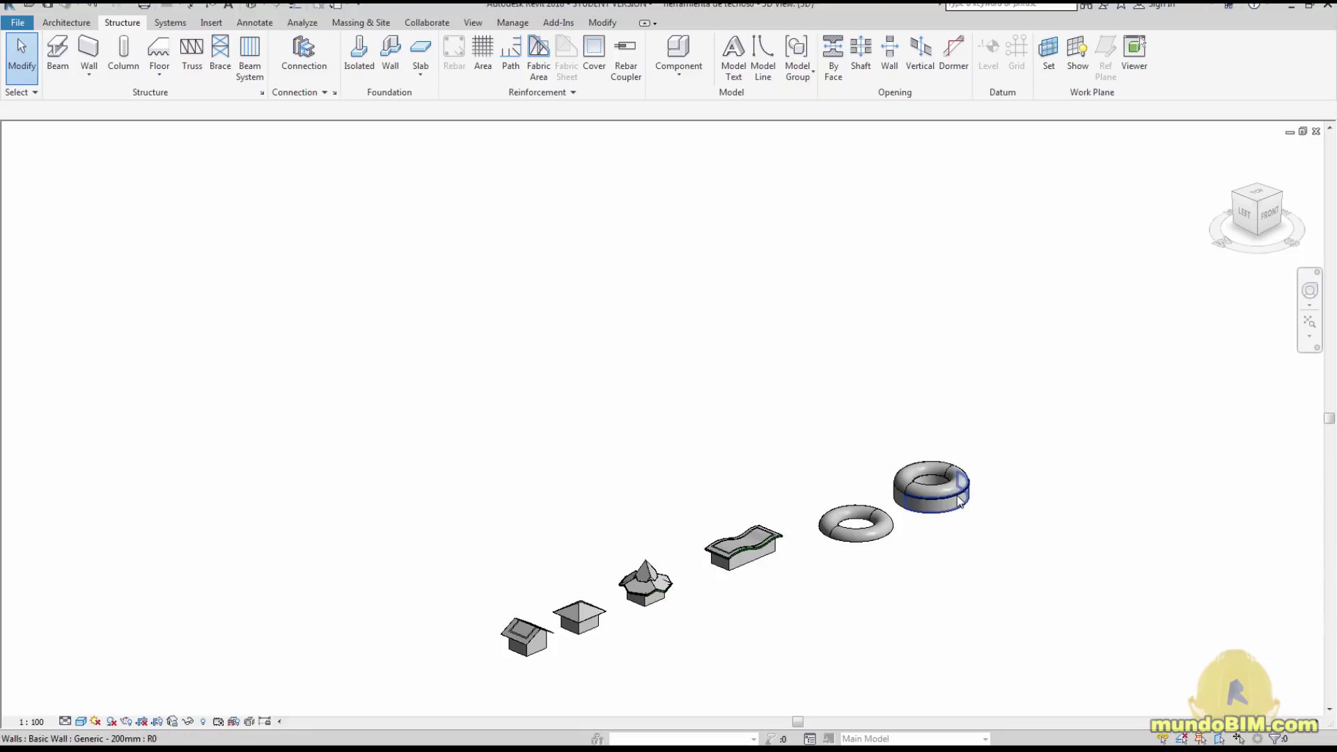
scroll(959, 497, "up", 4)
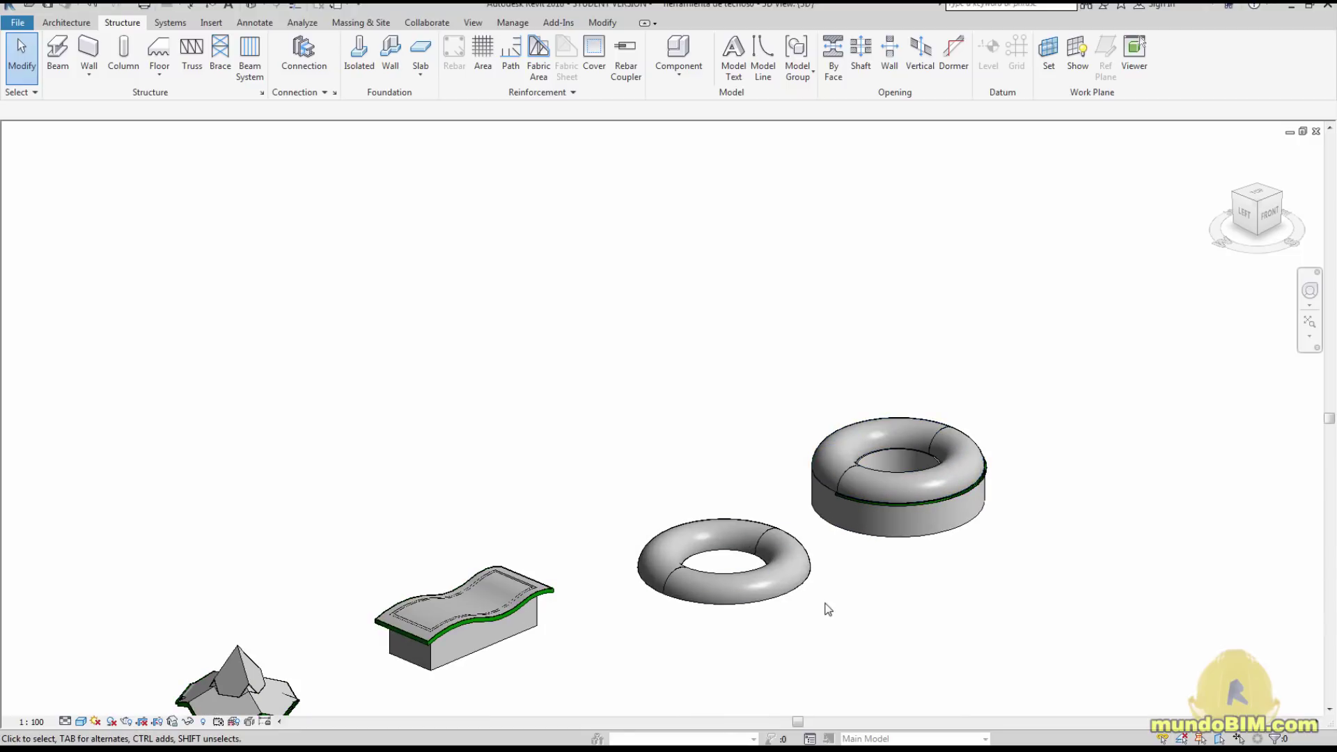
middle_click_drag(766, 657, 844, 537)
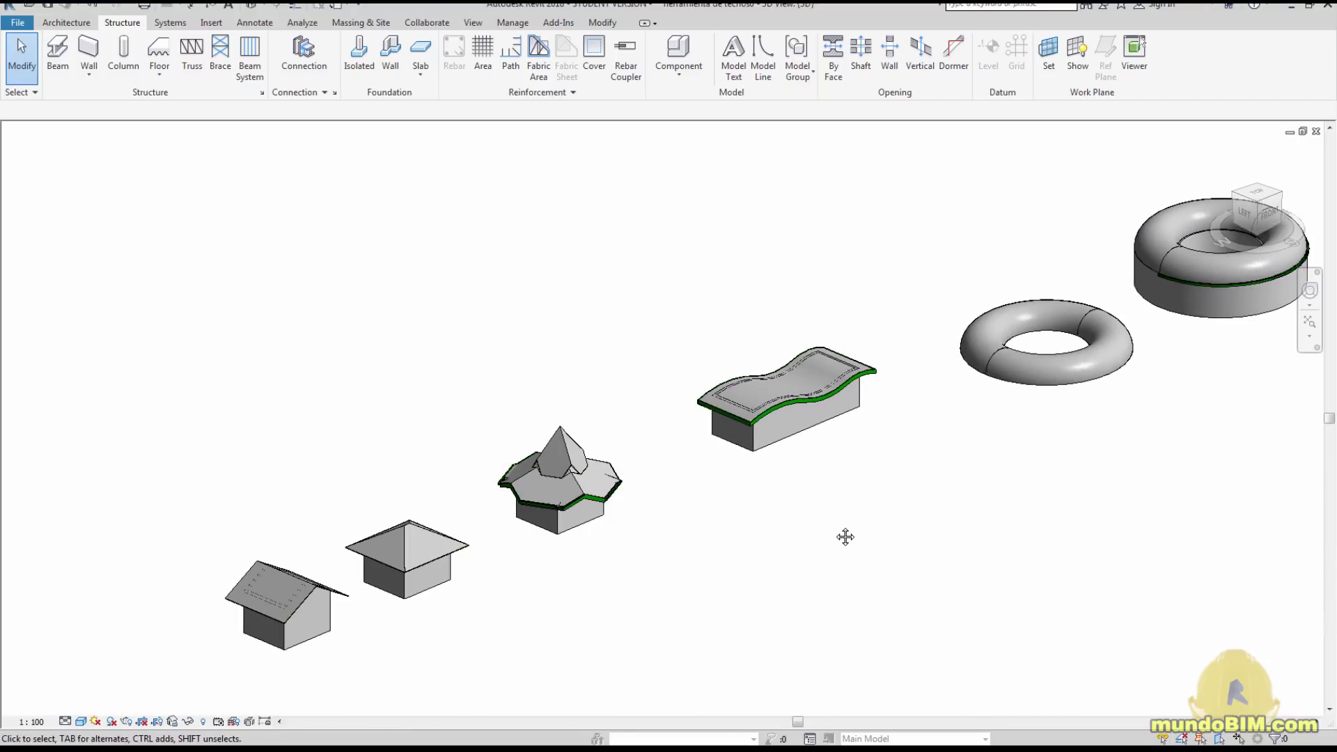
middle_click_drag(844, 489, 850, 547)
scroll(836, 463, "up", 3)
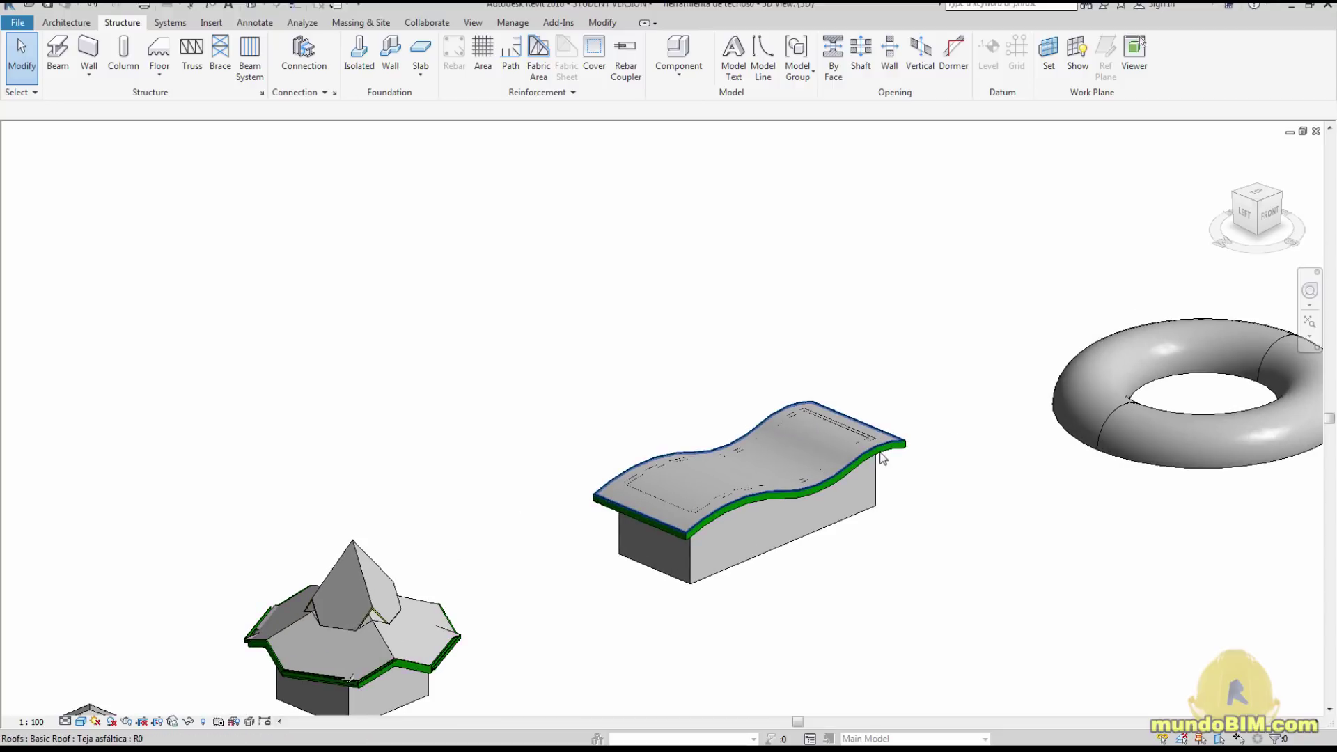
middle_click_drag(557, 687, 823, 563)
scroll(838, 513, "down", 2)
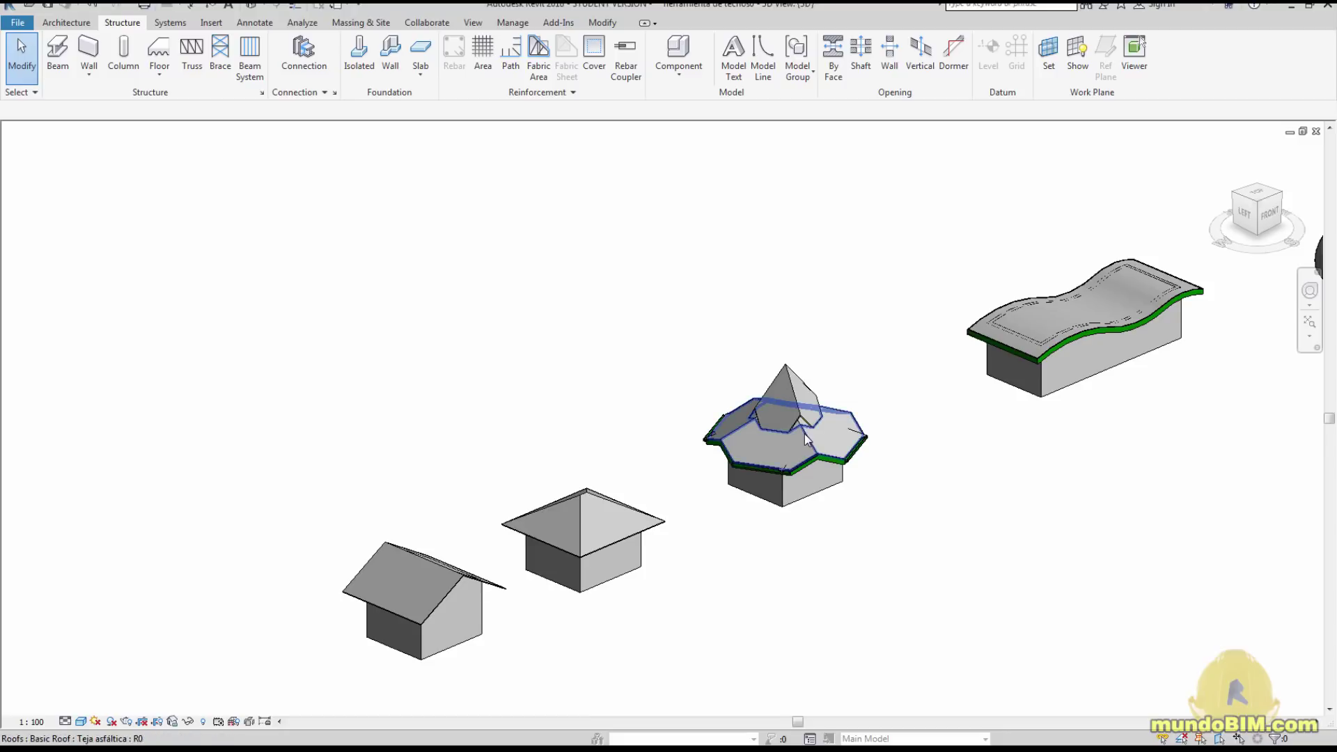
scroll(814, 572, "down", 2)
scroll(1038, 546, "down", 1)
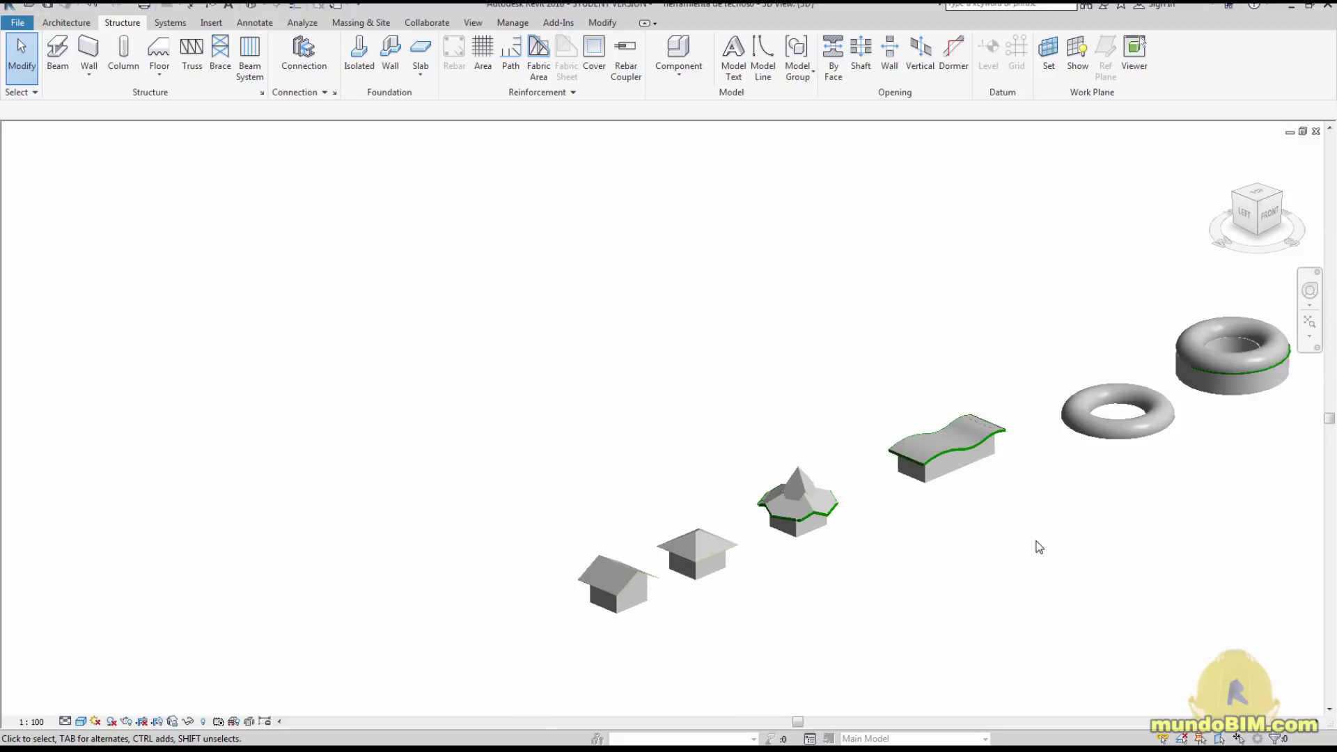
middle_click_drag(1038, 545, 856, 506)
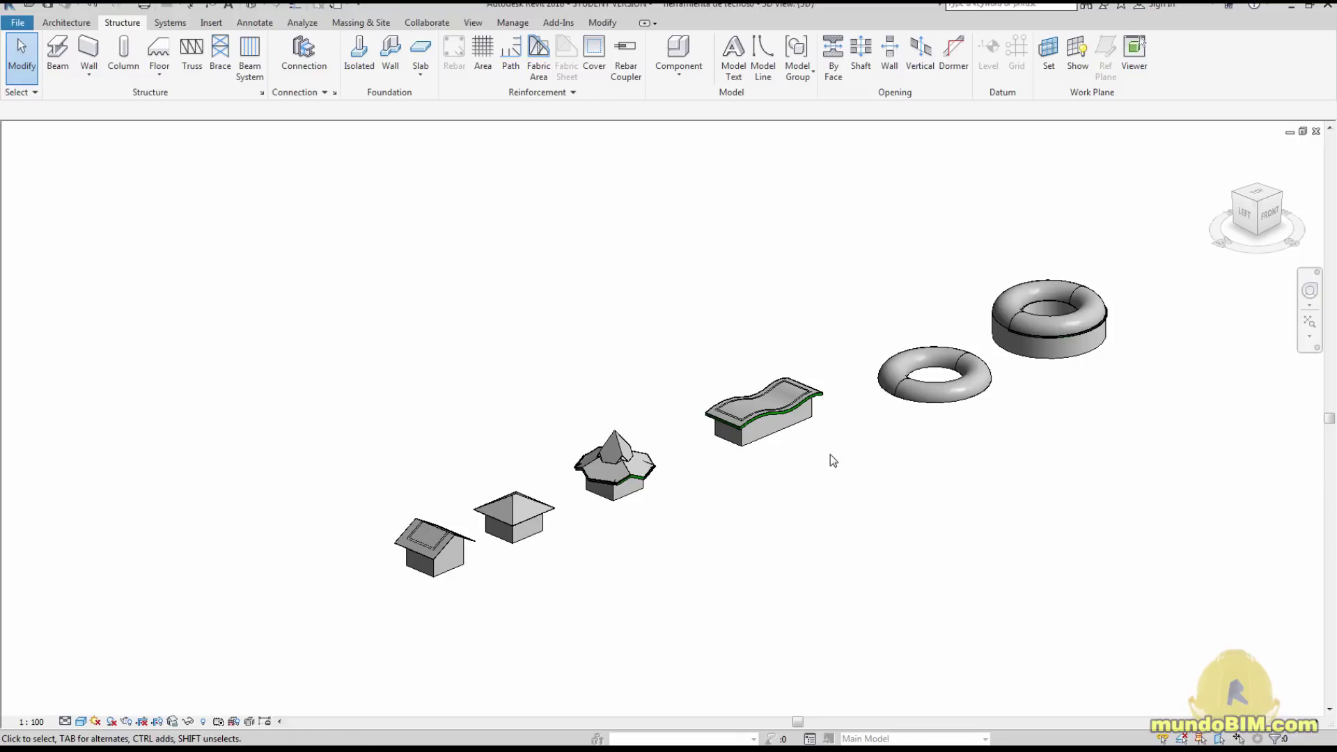
middle_click_drag(830, 454, 840, 491)
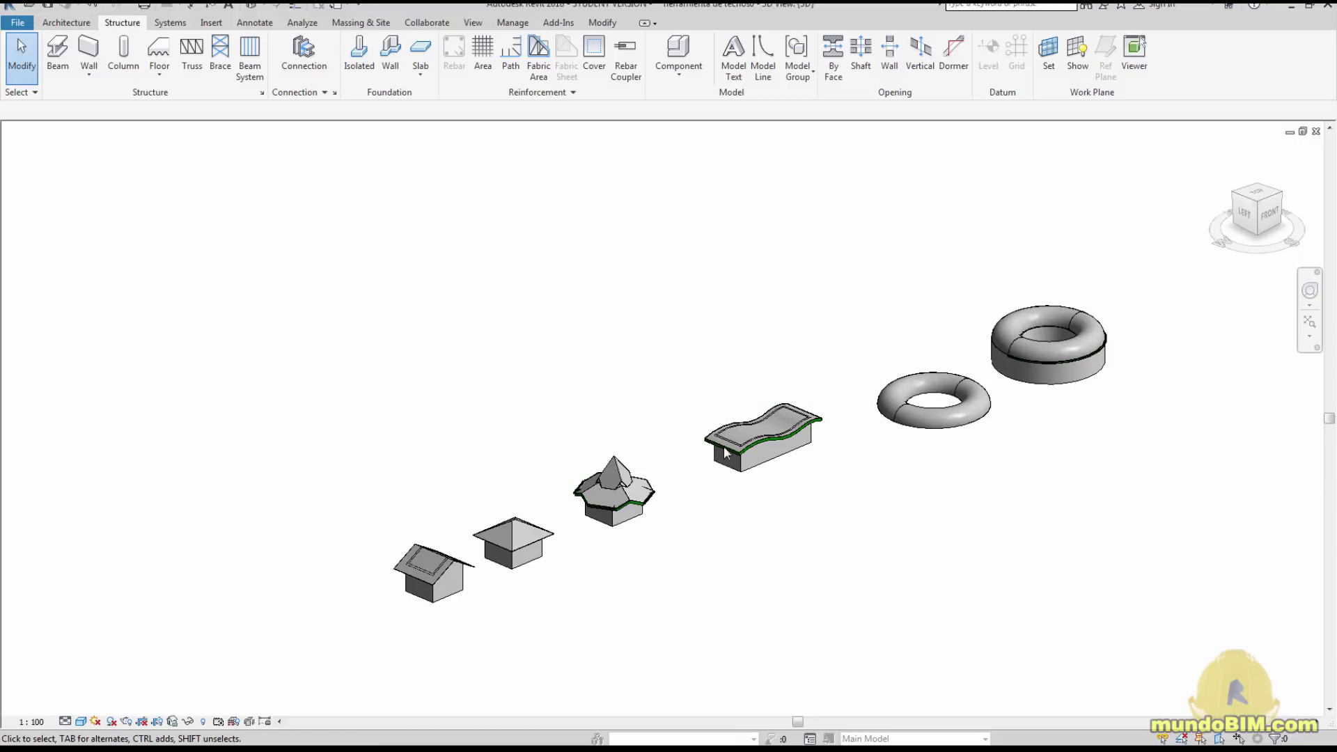
- Inspect the rectangular four-wall enclosure that has no roof
left_click(81, 29)
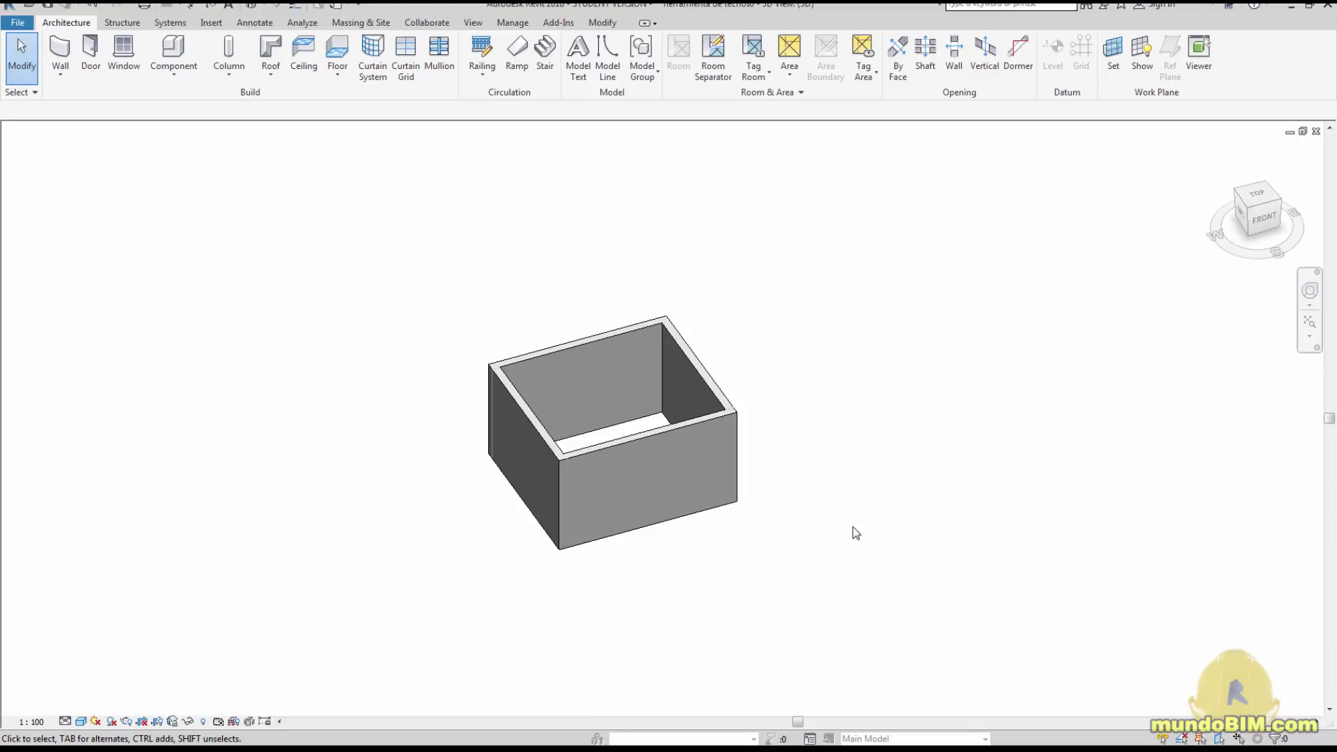
scroll(759, 544, "down", 4)
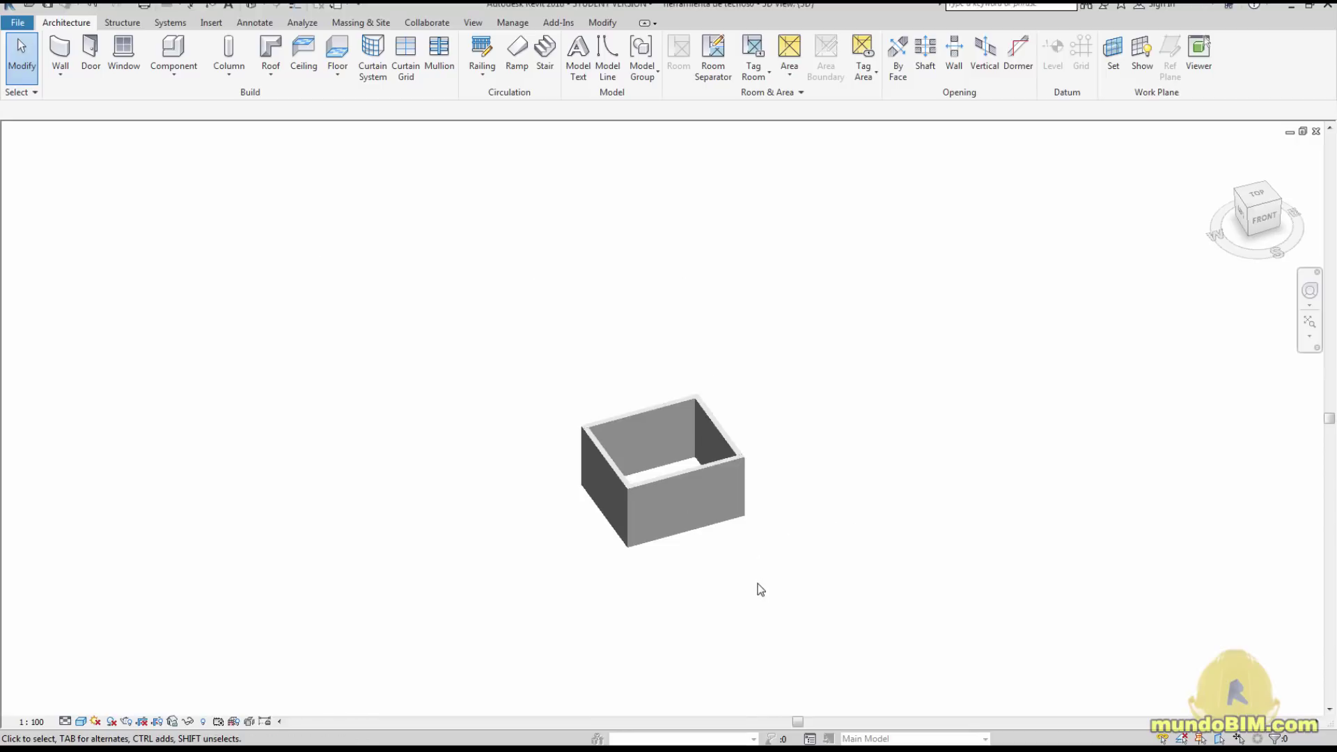
middle_click_drag(757, 587, 845, 440, "shift")
scroll(849, 499, "up", 3)
scroll(843, 440, "up", 2)
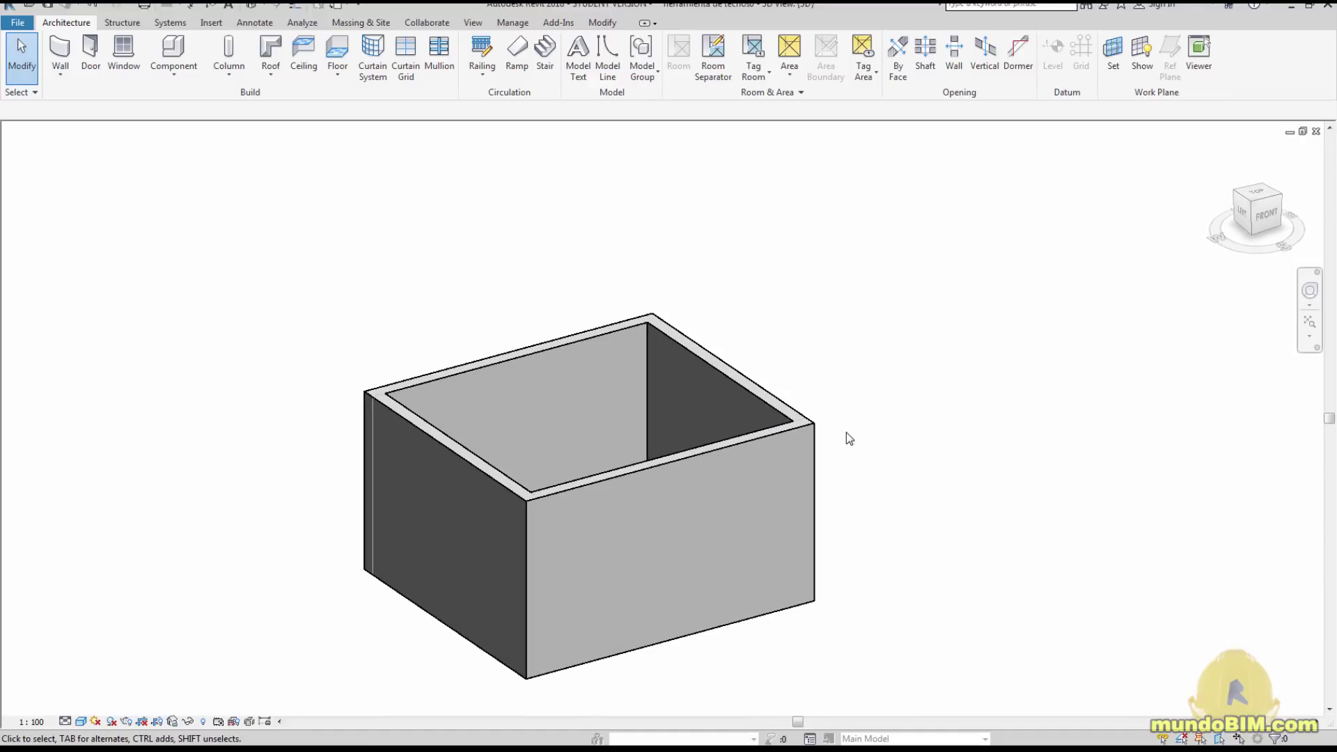
scroll(930, 624, "down", 3)
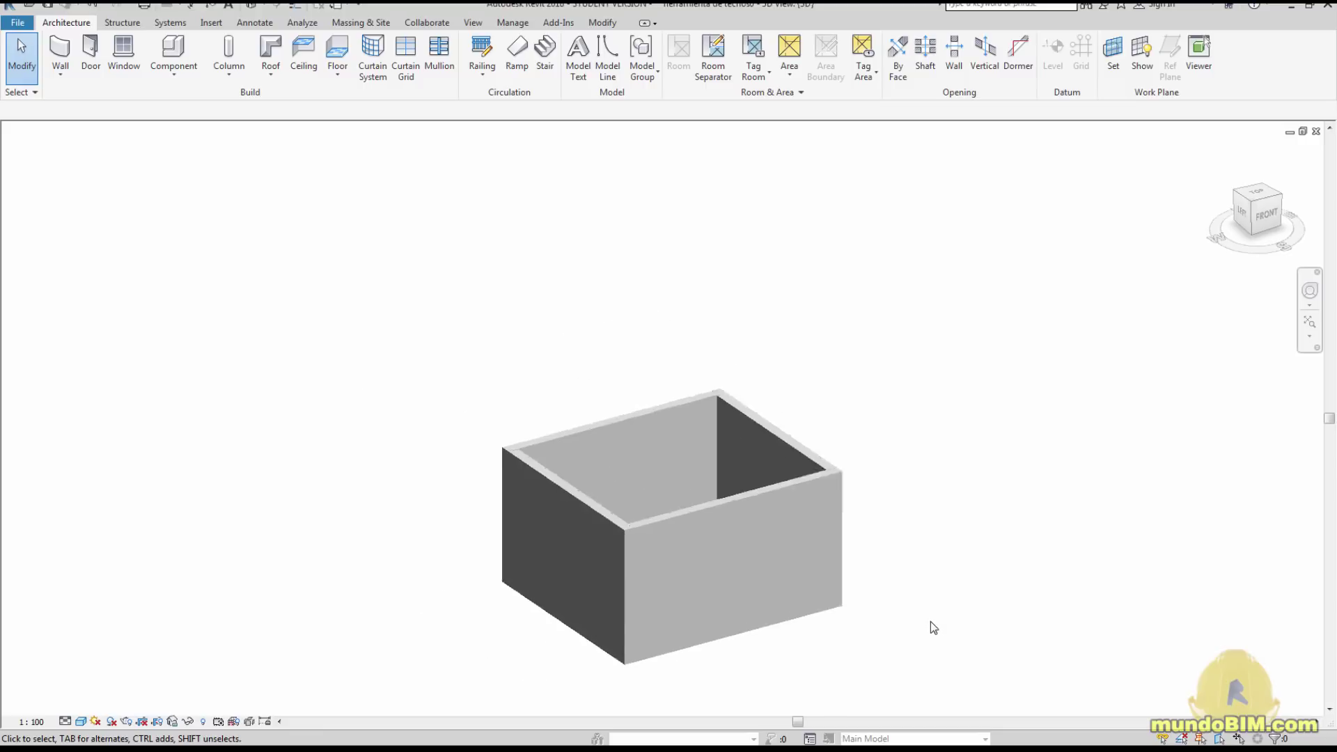
middle_click_drag(931, 625, 804, 592)
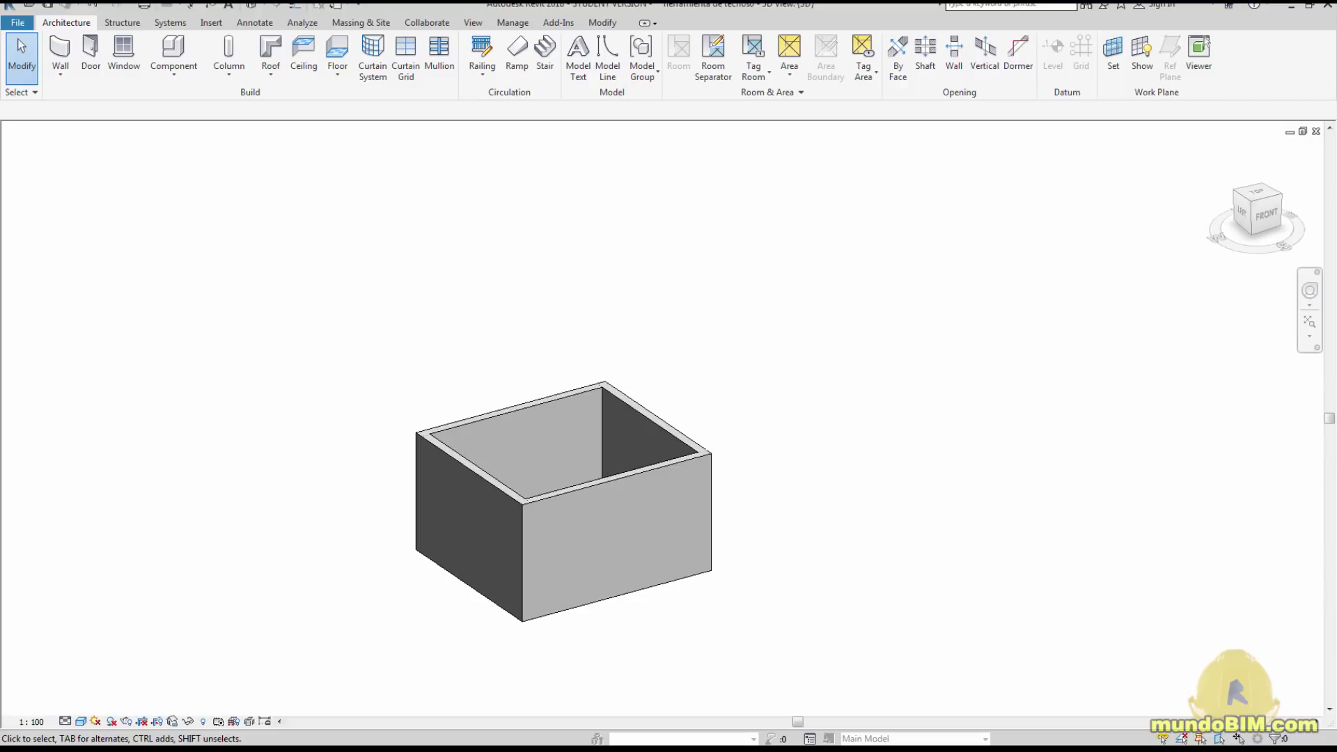
- Locate the Basic Roof types under the Roofs families in the Project Browser
left_click_drag(1170, 76, 1008, 173)
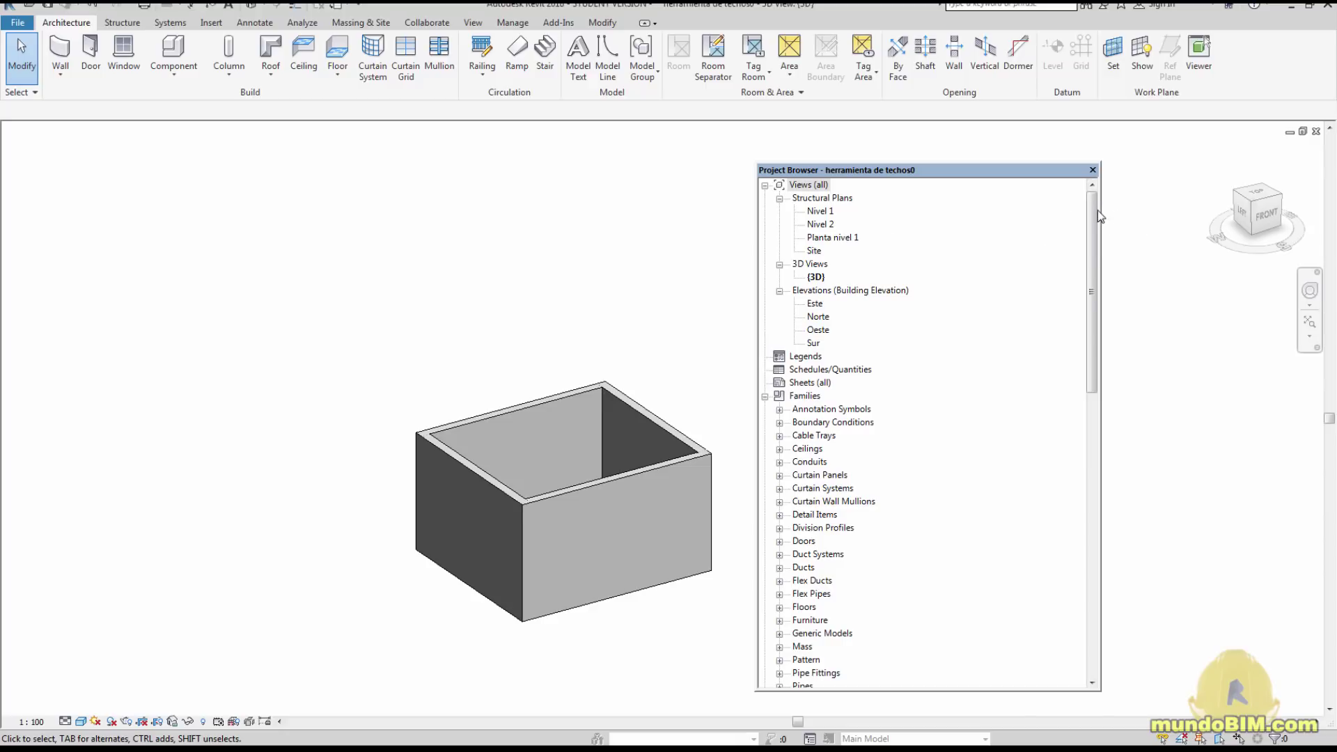
left_click_drag(1093, 216, 1094, 315)
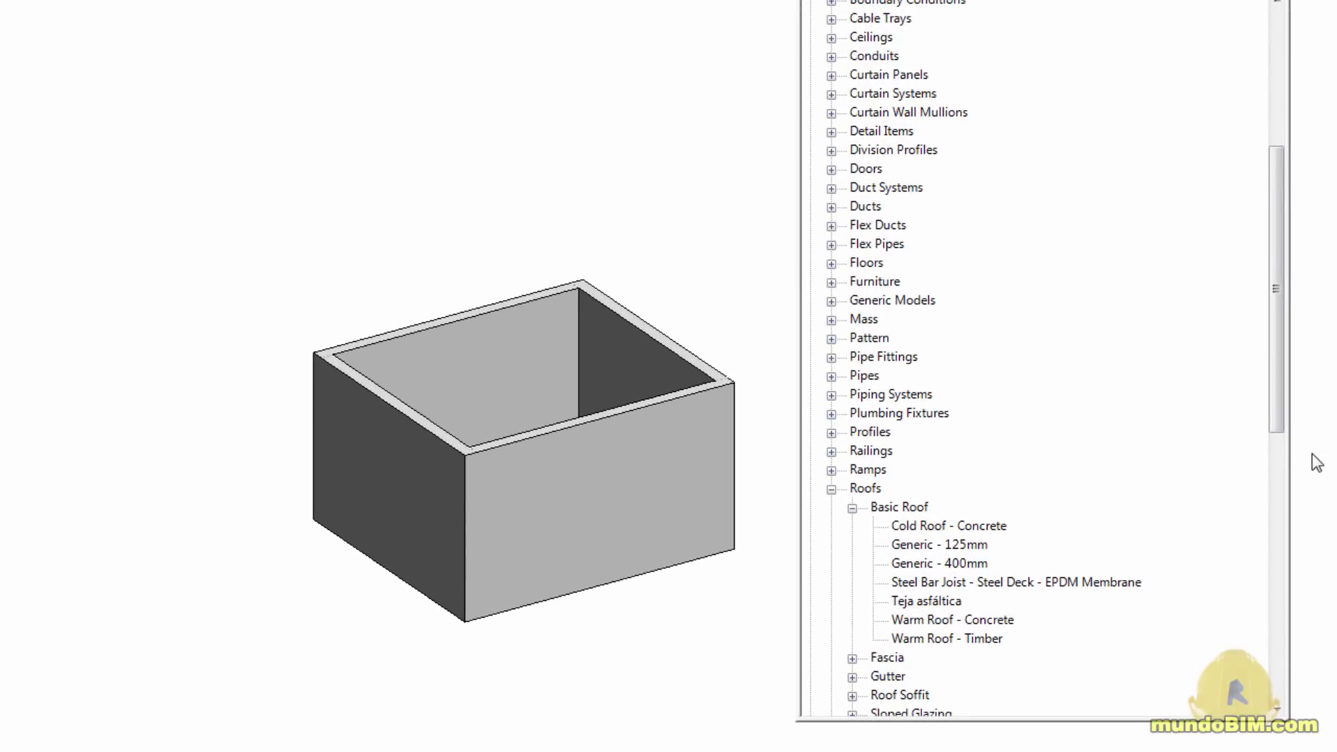
left_click_drag(1279, 363, 1268, 449)
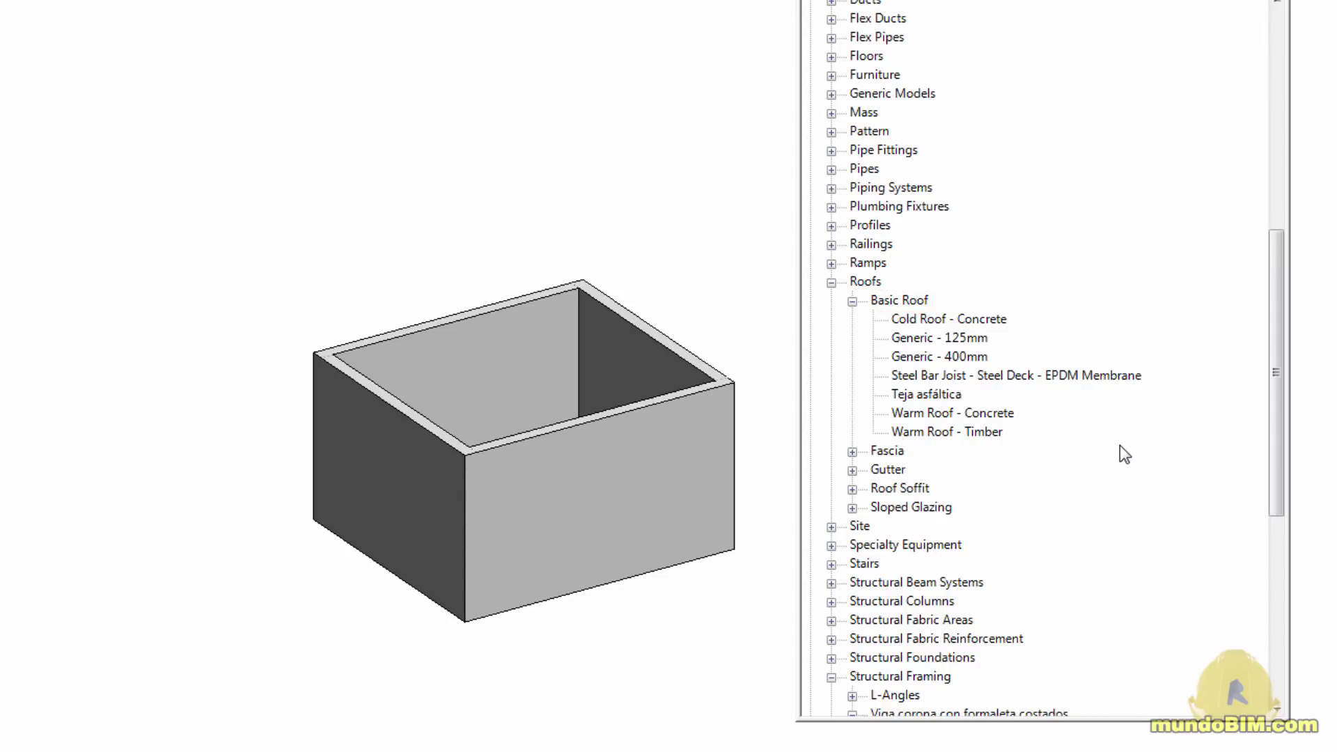
- Review the layer structure of the Cold Roof - Concrete type with its full material names, and leave it without changes
double_click(974, 319)
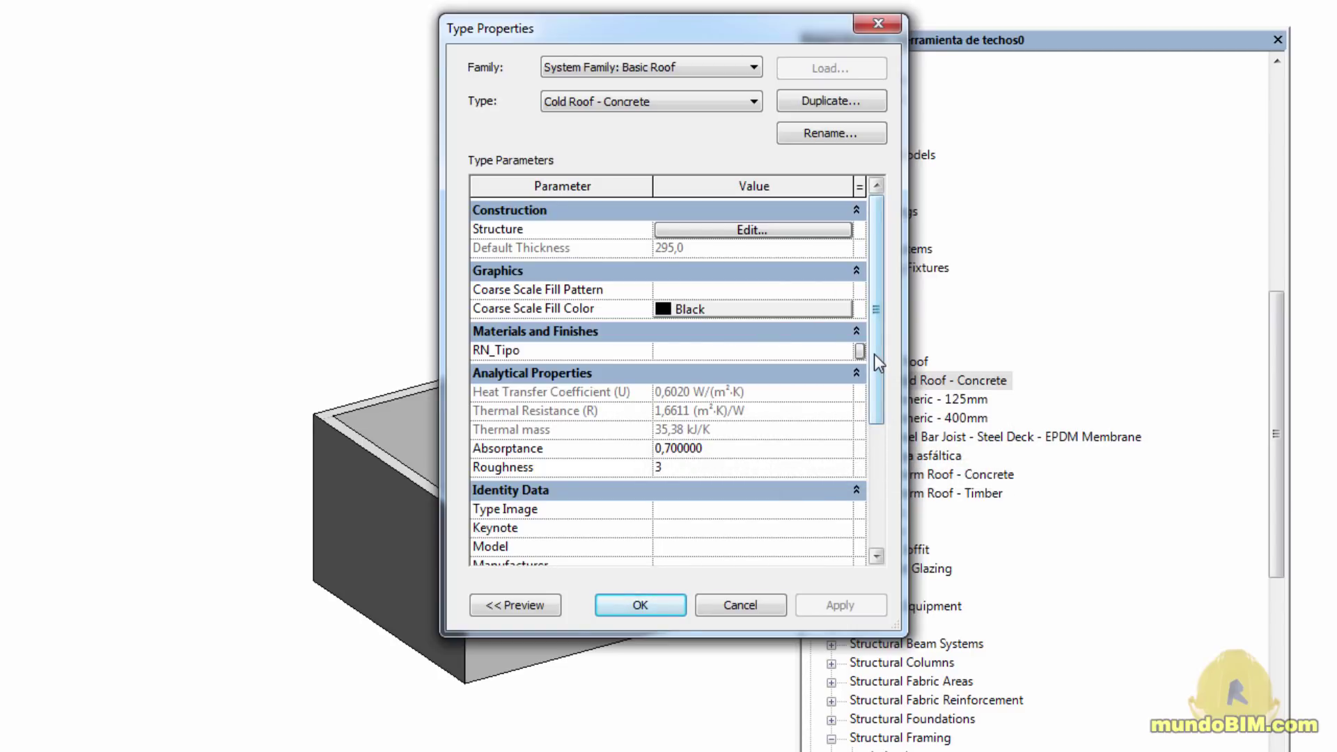
mouse_move(873, 401)
left_mouse_down()
mouse_move(878, 512)
mouse_move(871, 384)
left_mouse_up()
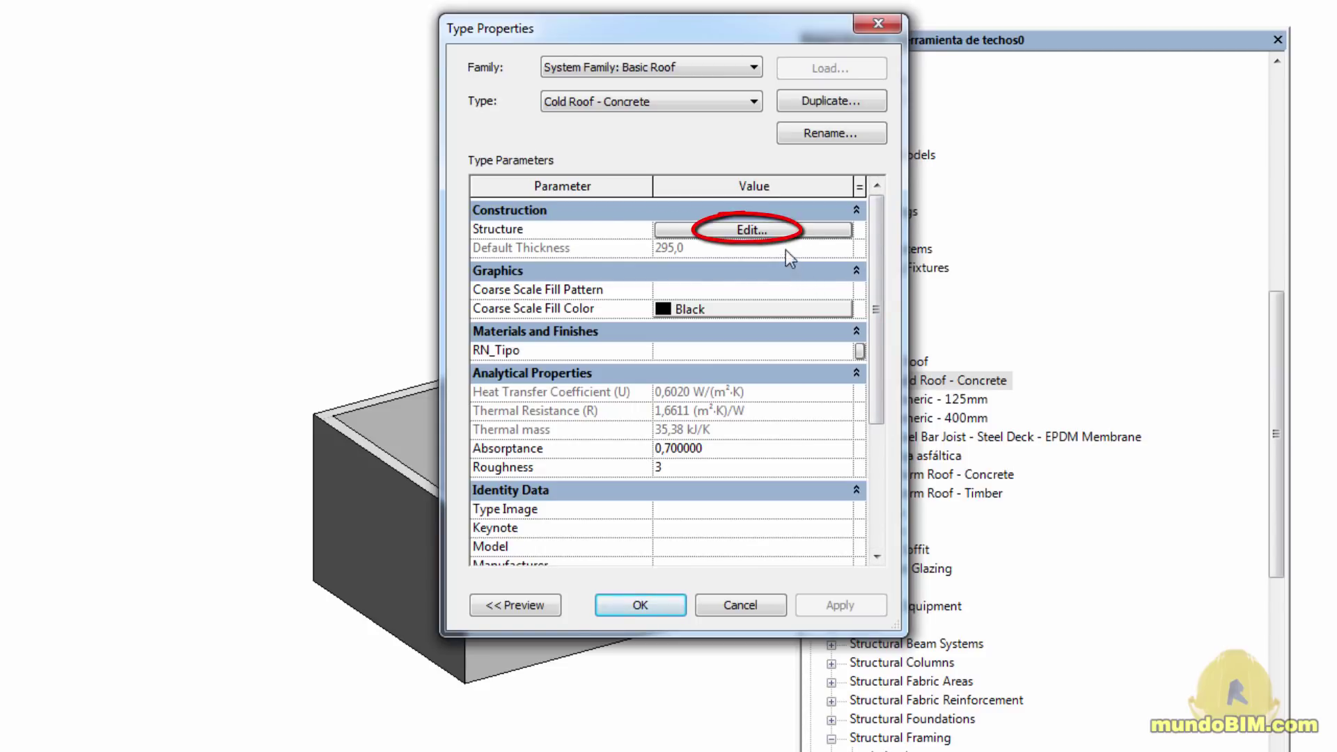
left_click(778, 230)
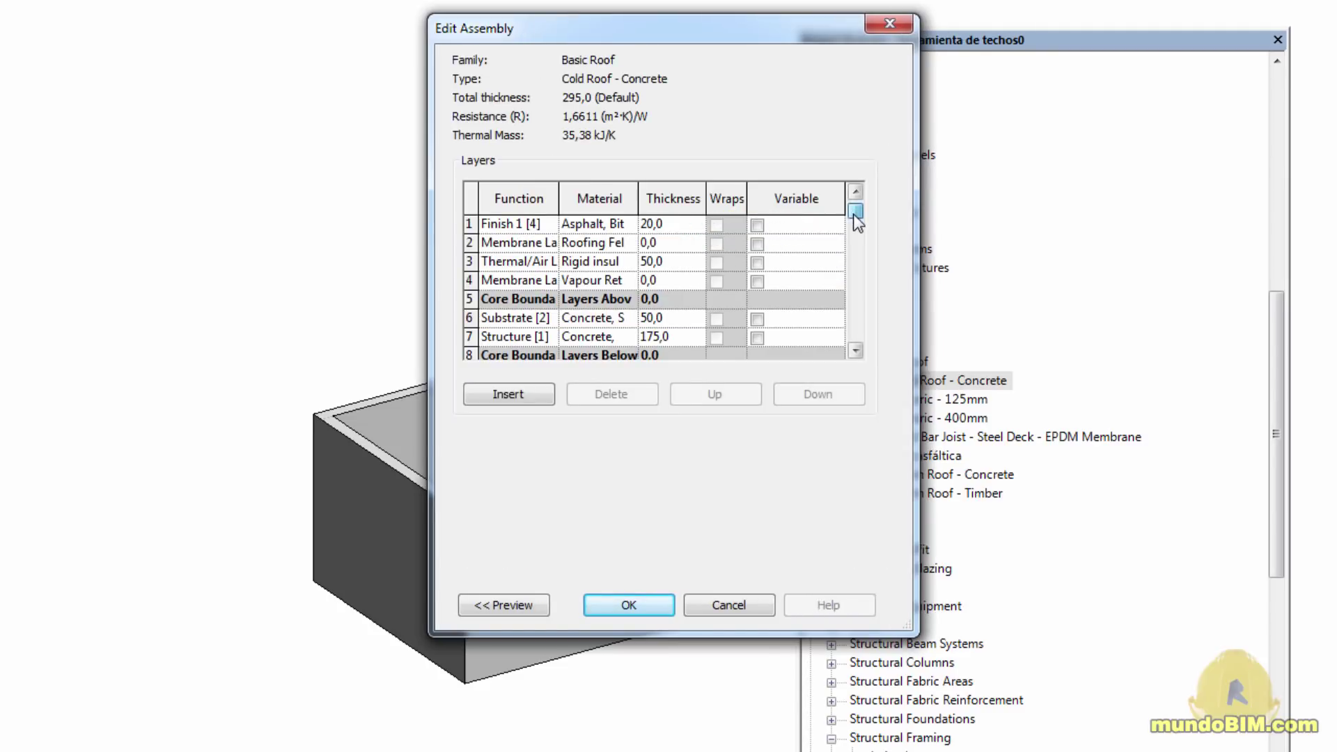
scroll(855, 285, "down", 1)
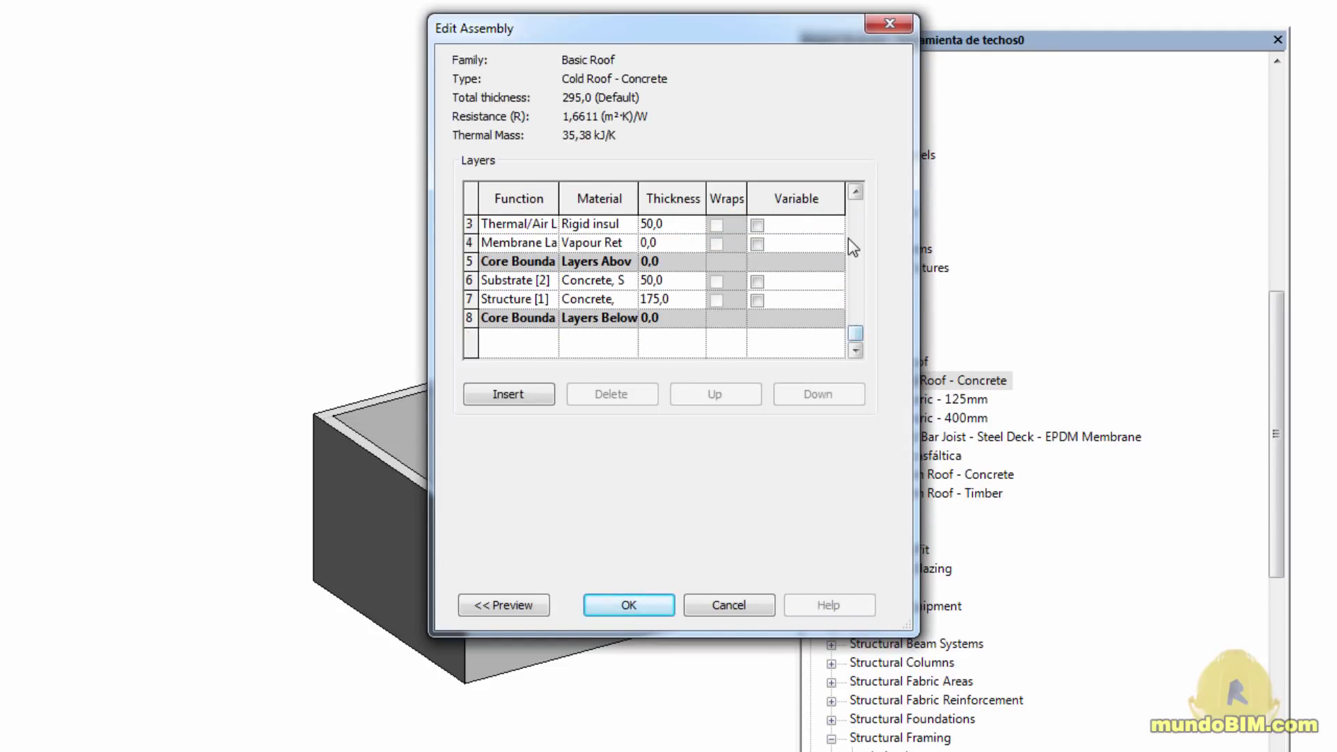
scroll(857, 232, "up", 1)
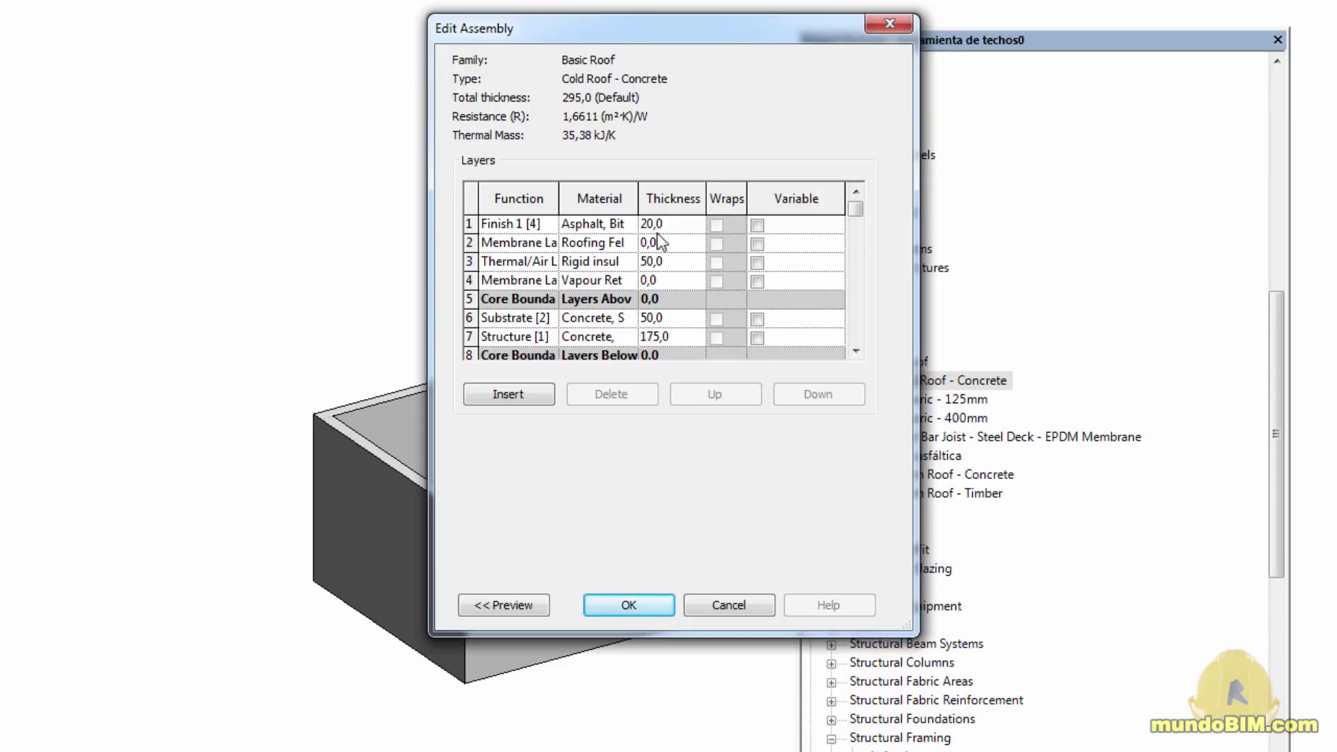
left_click_drag(637, 199, 719, 198)
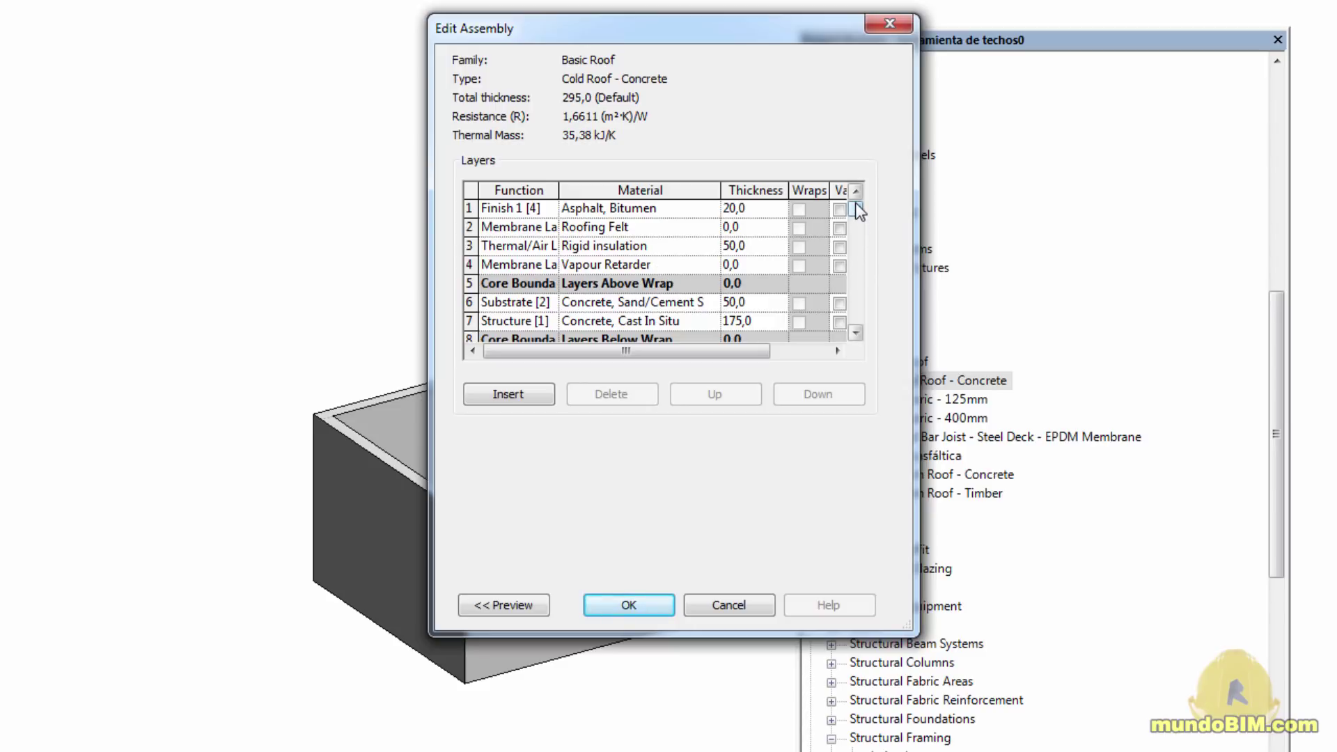
mouse_move(857, 223)
left_mouse_down()
mouse_move(859, 300)
mouse_move(856, 209)
left_mouse_up()
left_click(726, 603)
- Open the structure of the Generic - 125mm roof type and insert three new layers into its assembly
left_click(717, 97)
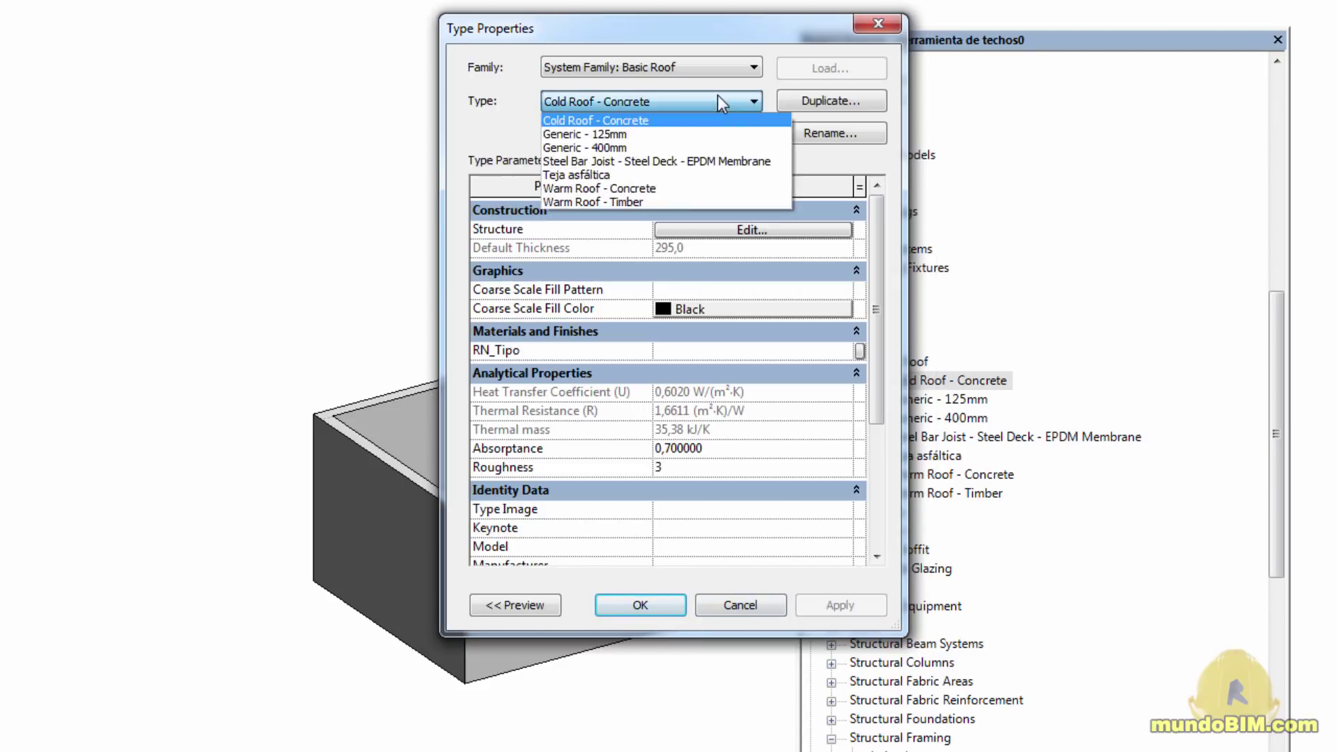
left_click(690, 136)
left_click(765, 231)
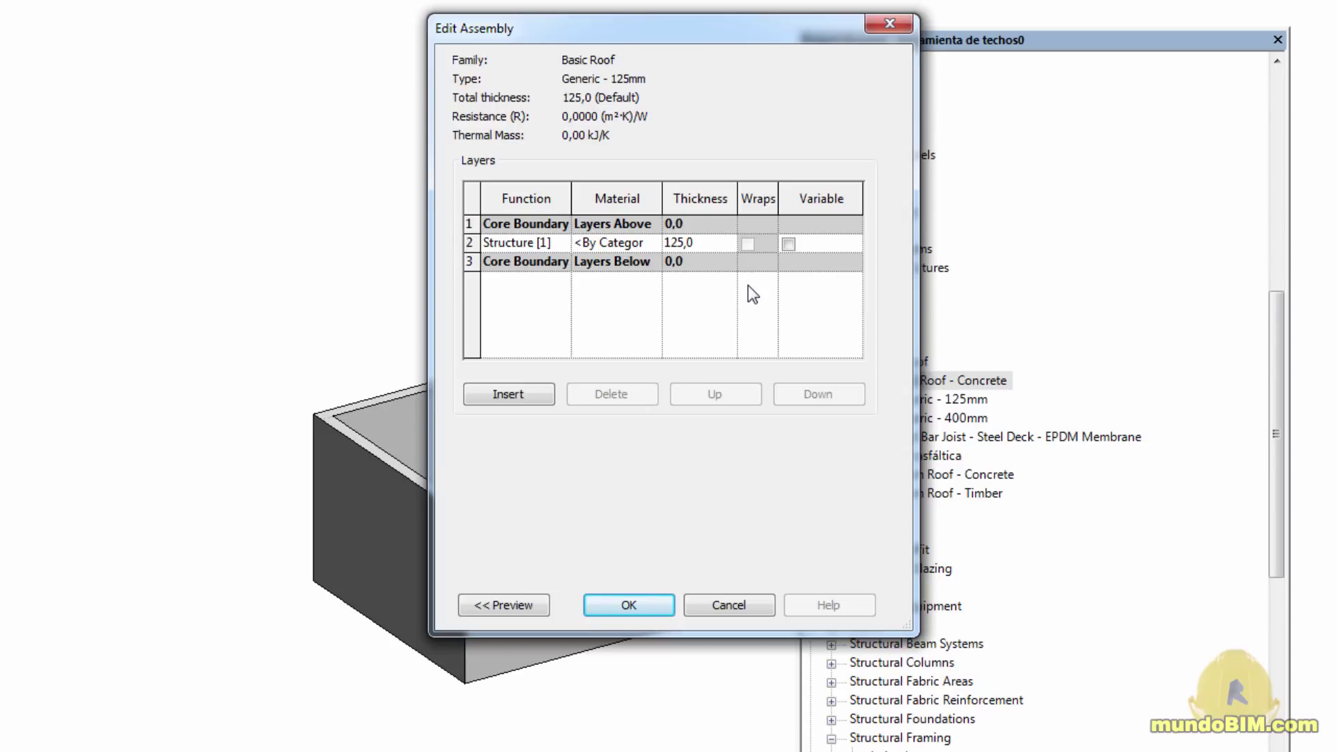
left_click(523, 392)
left_click(518, 396)
left_click(518, 396)
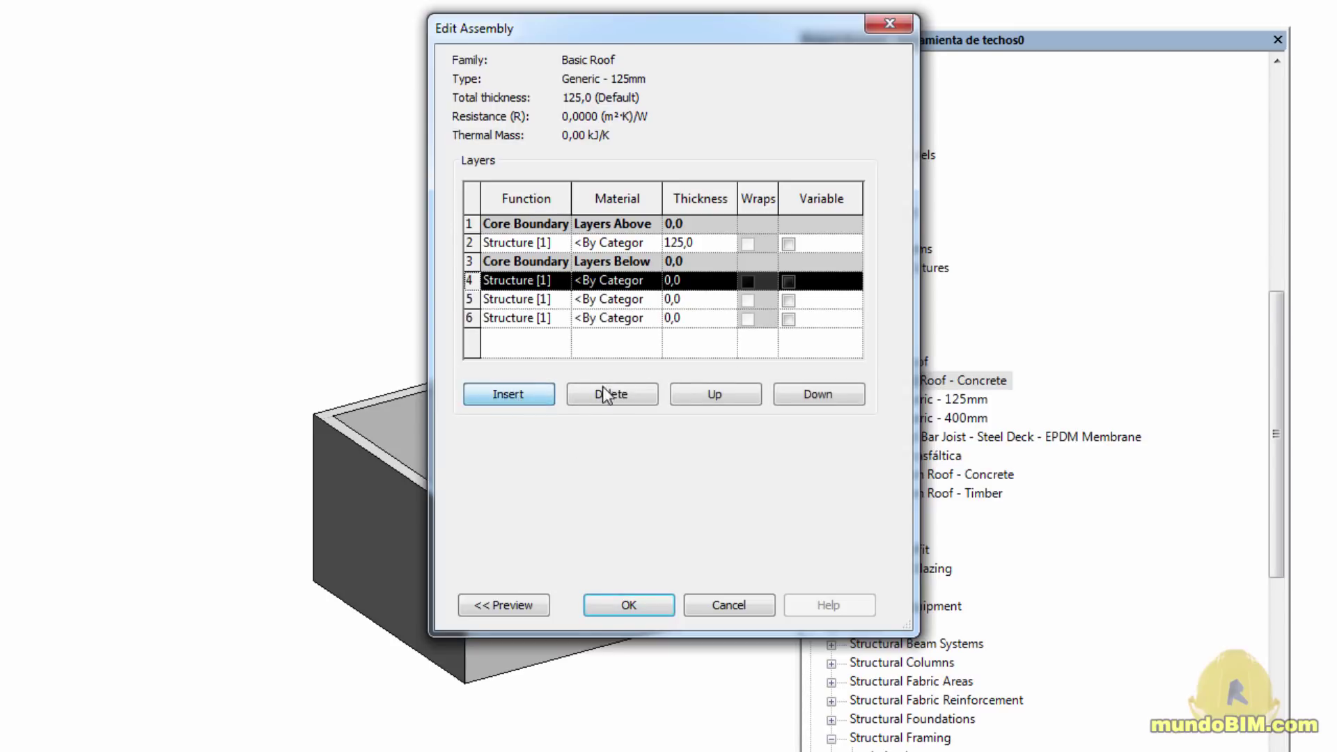
- Delete two of the newly inserted layers from the Generic - 125mm assembly and discard the assembly edits
left_click(618, 394)
left_click(618, 394)
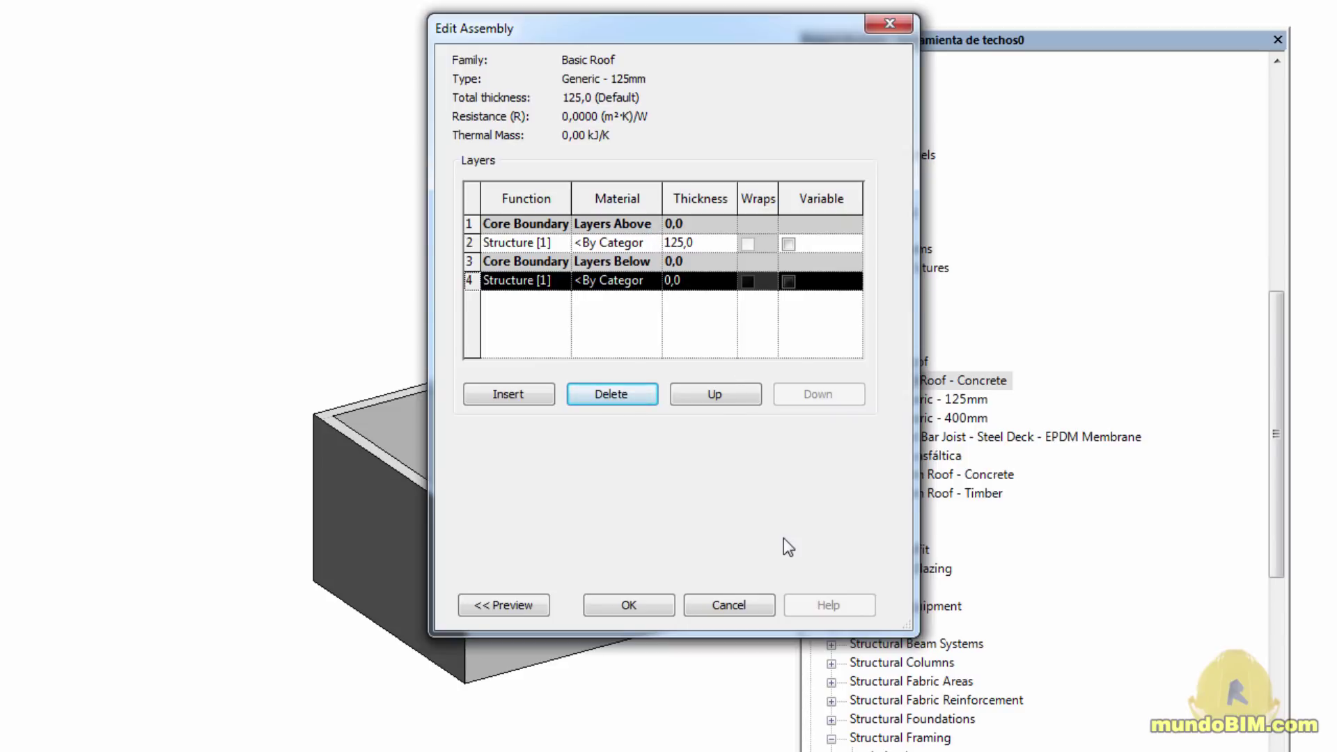
left_click(731, 606)
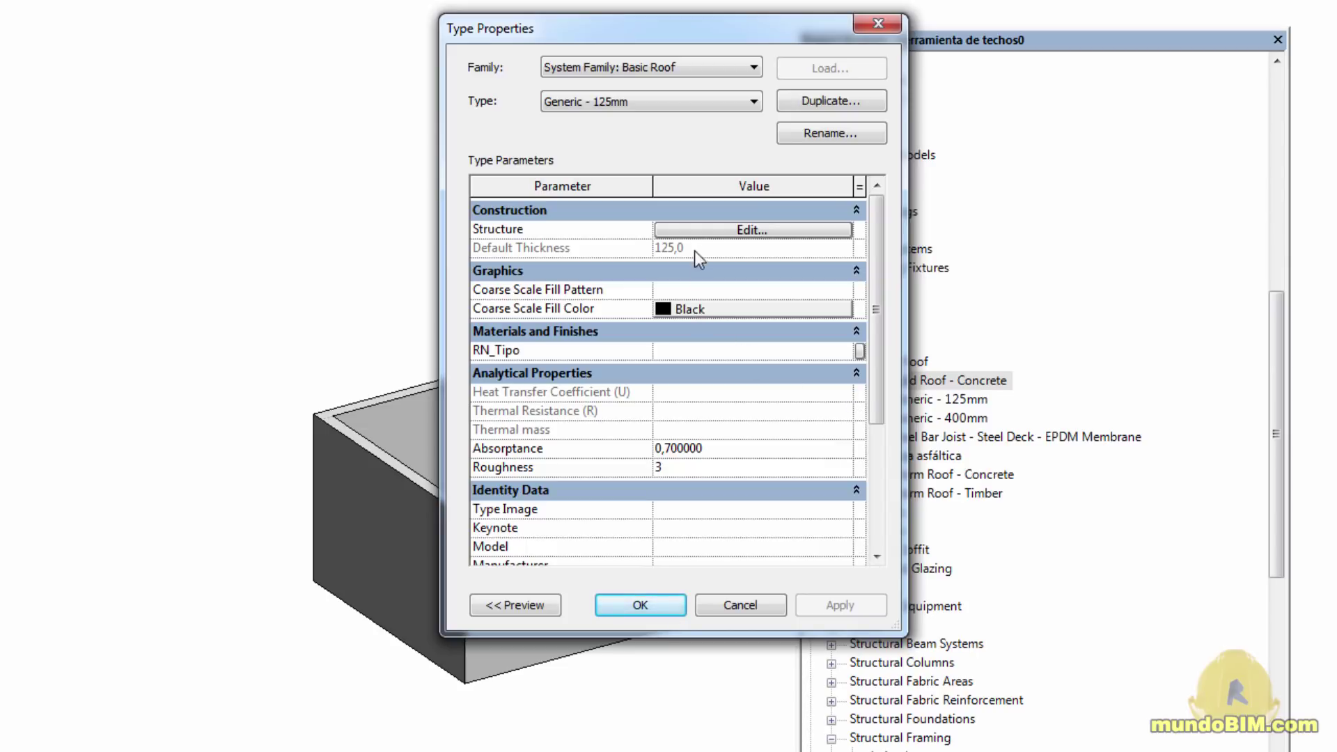
- Open the structure of the Teja asfáltica roof type and insert a new layer below the core boundary
left_click(736, 103)
left_click(672, 175)
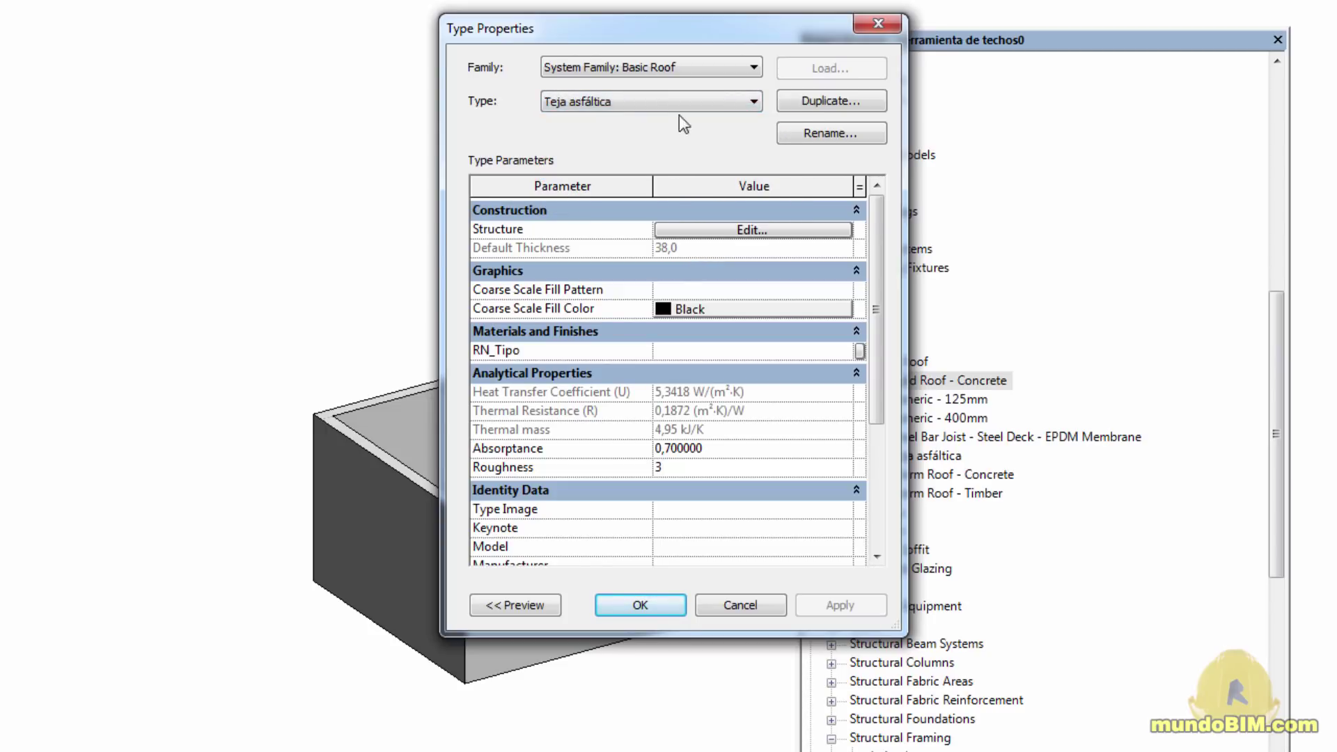
left_click(750, 231)
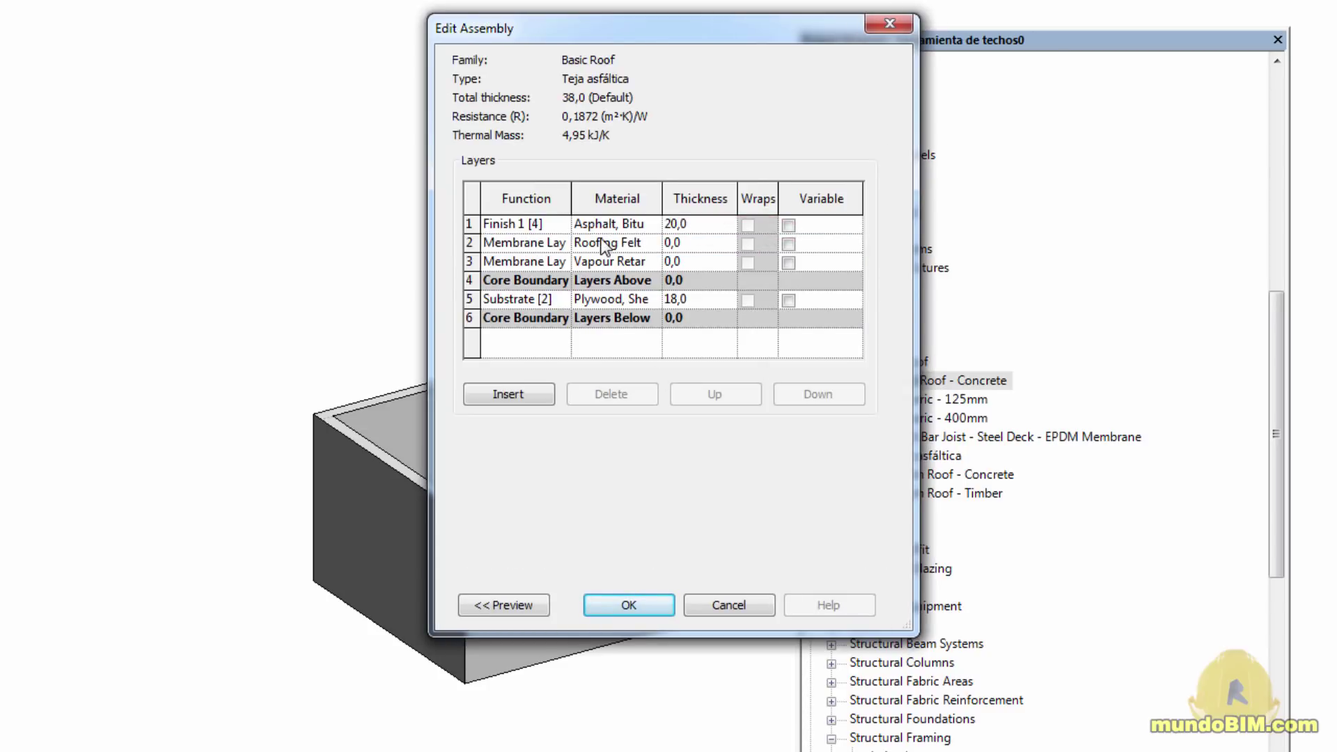
left_click(537, 393)
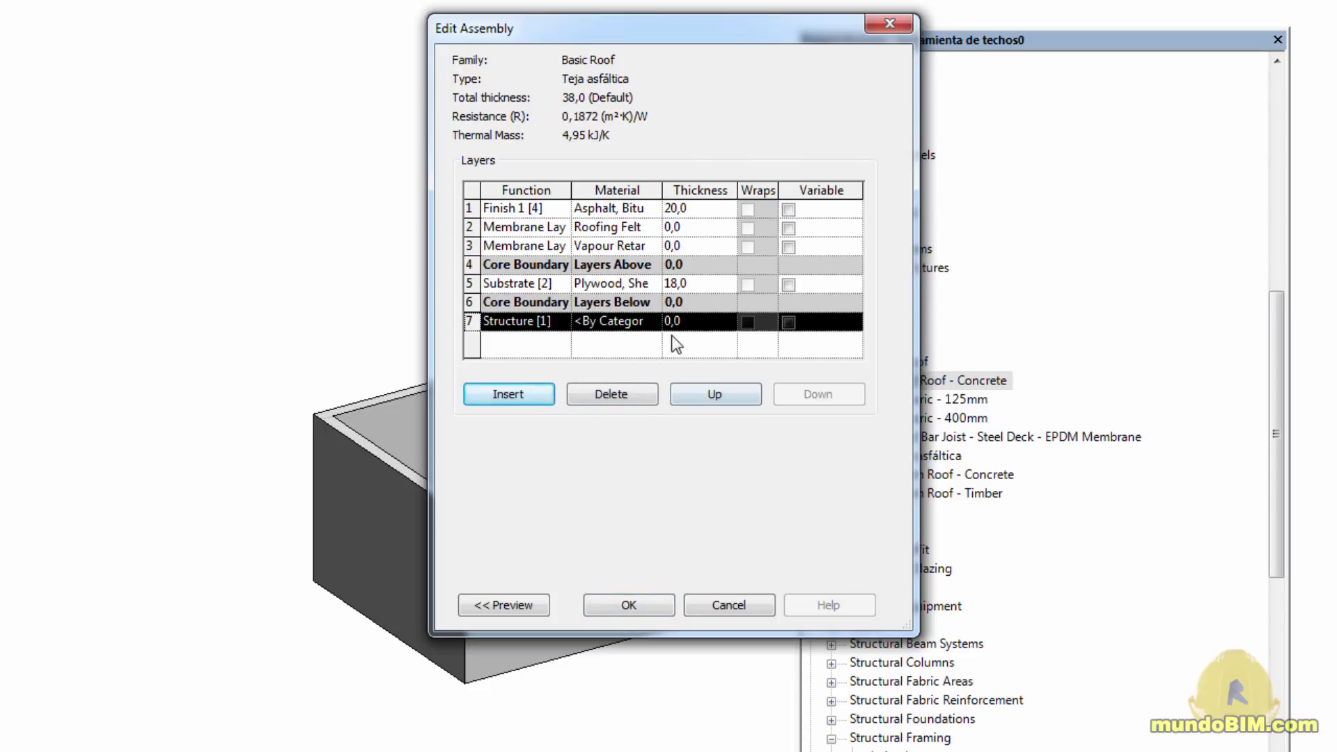
- Find the Structure, Steel Bar Joist Layer material and assign it to the new layer
left_click(657, 320)
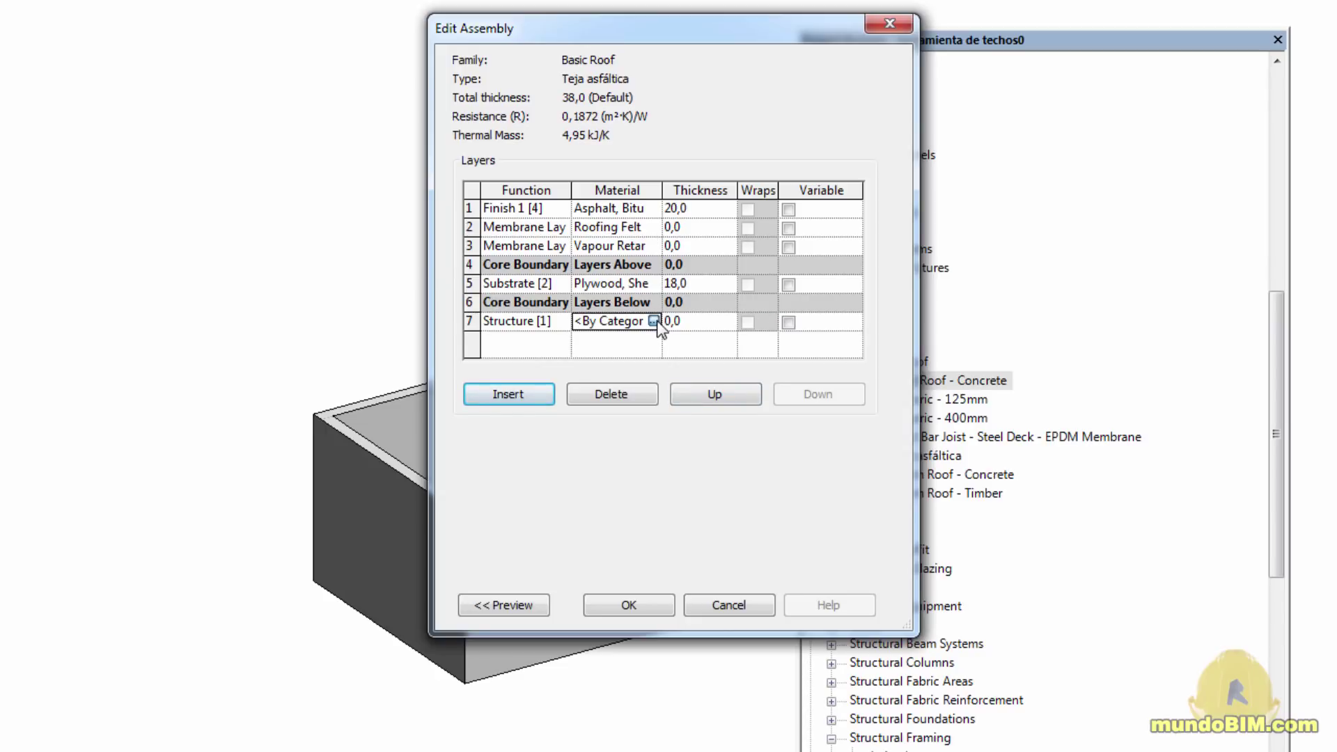
left_click(654, 320)
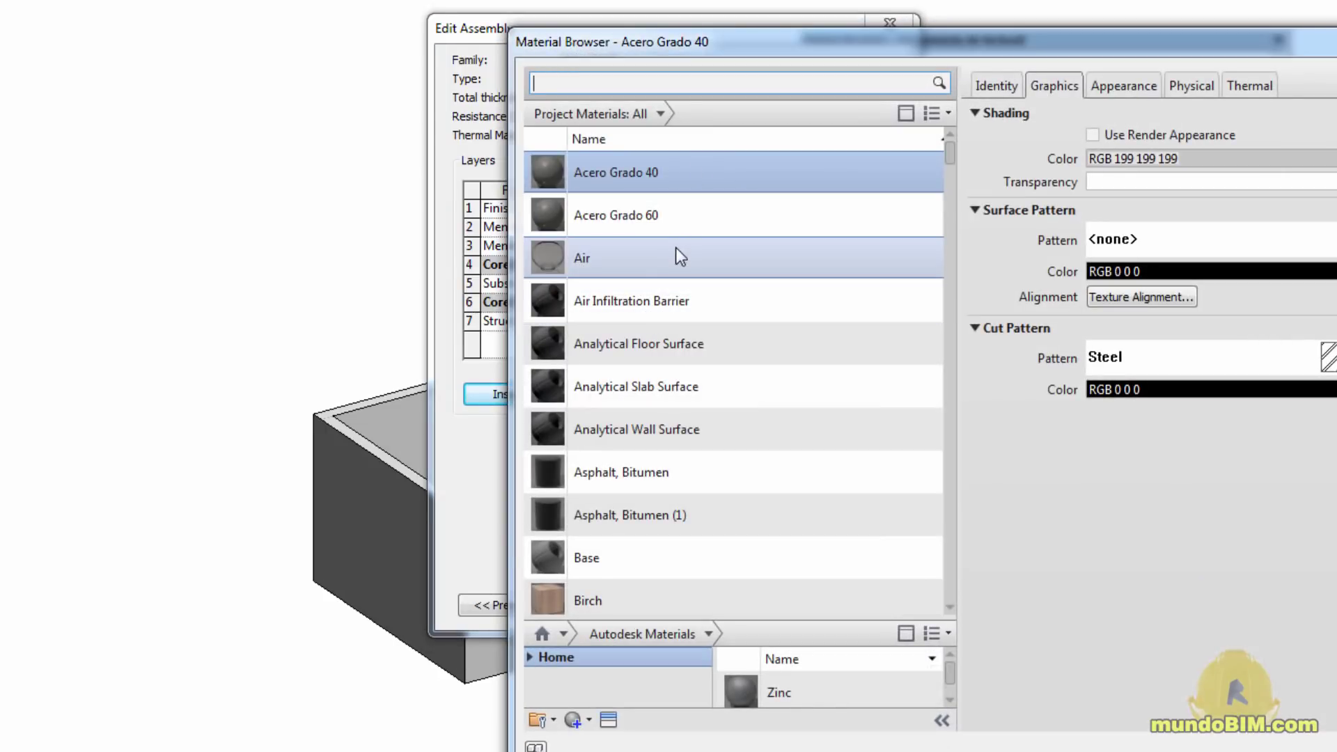
left_click(674, 249)
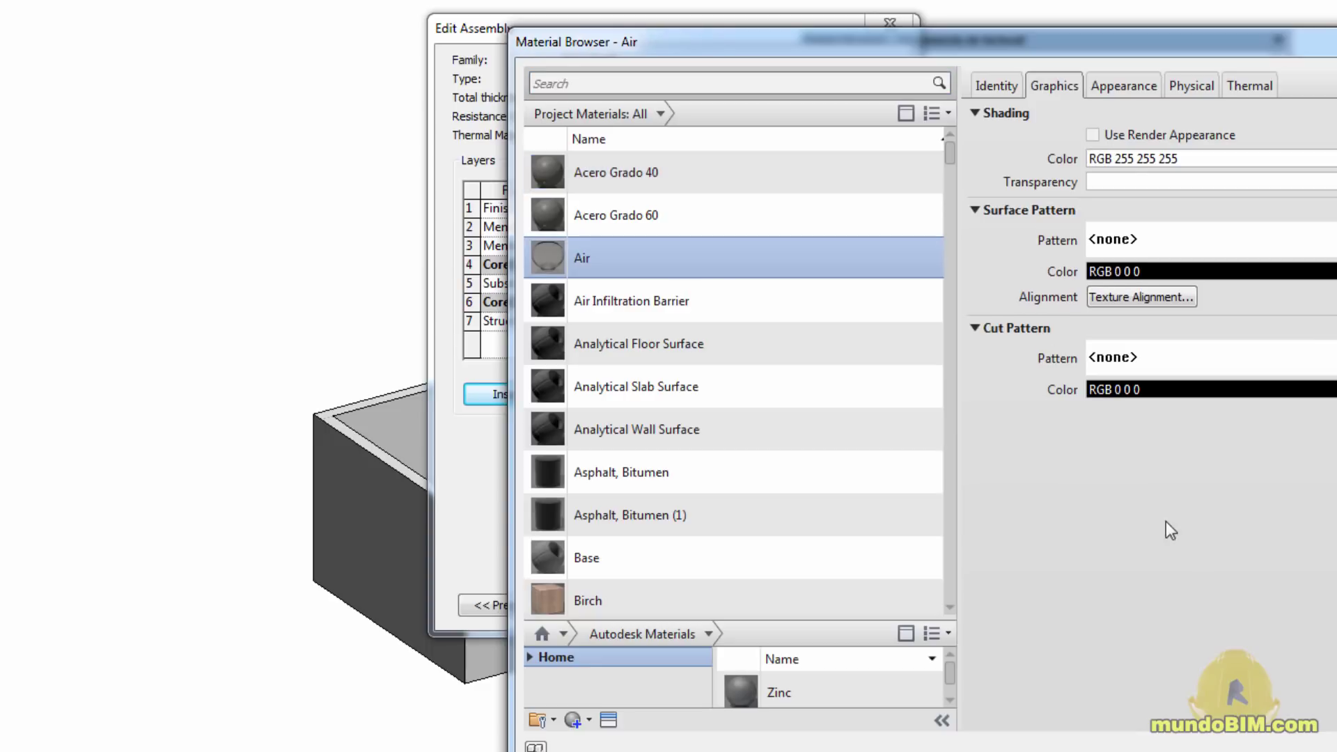
left_click(706, 89)
type("steel joist")
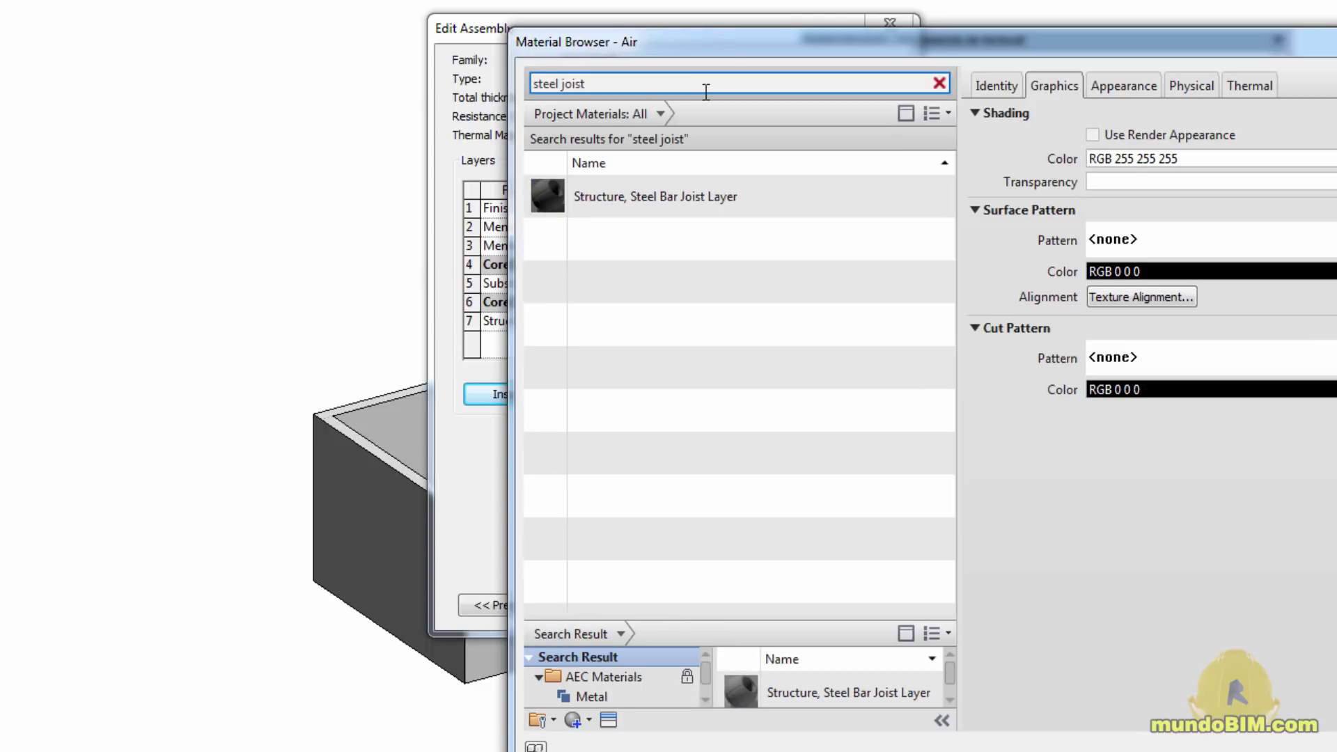
left_click(682, 202)
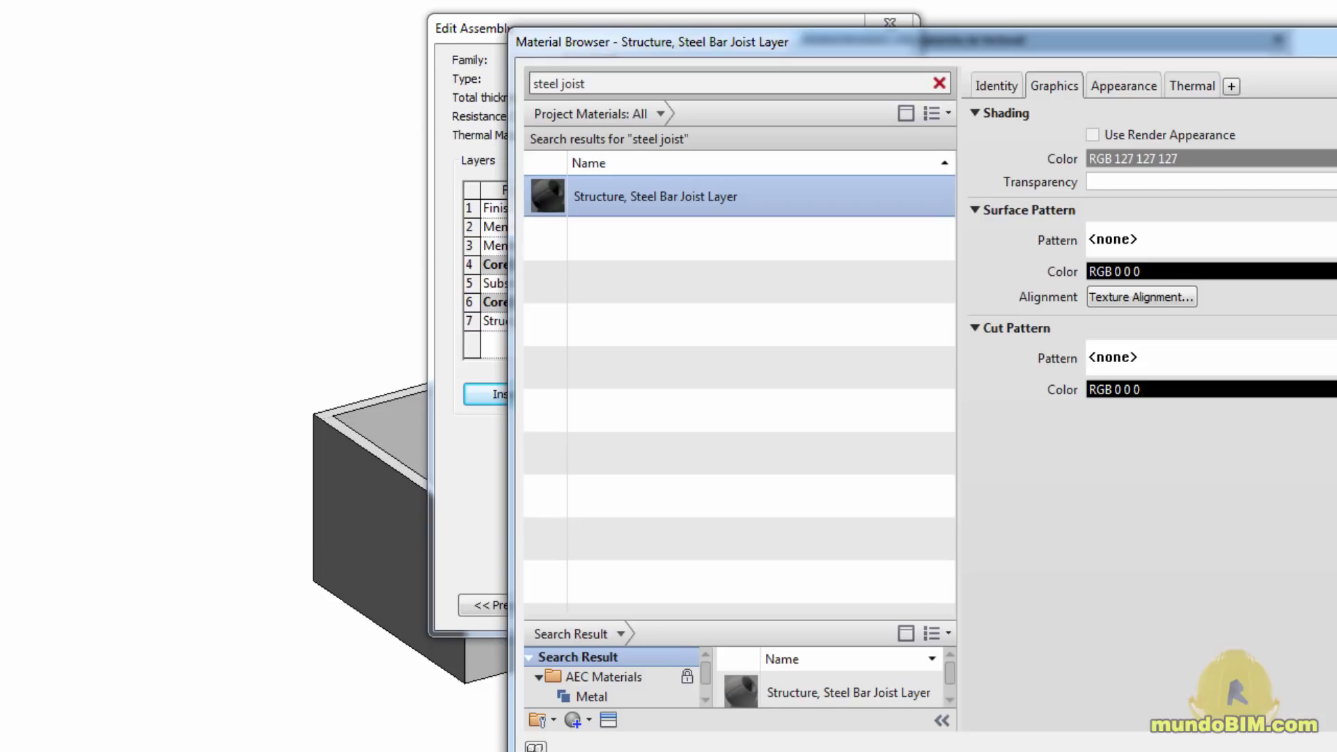
key("Return")
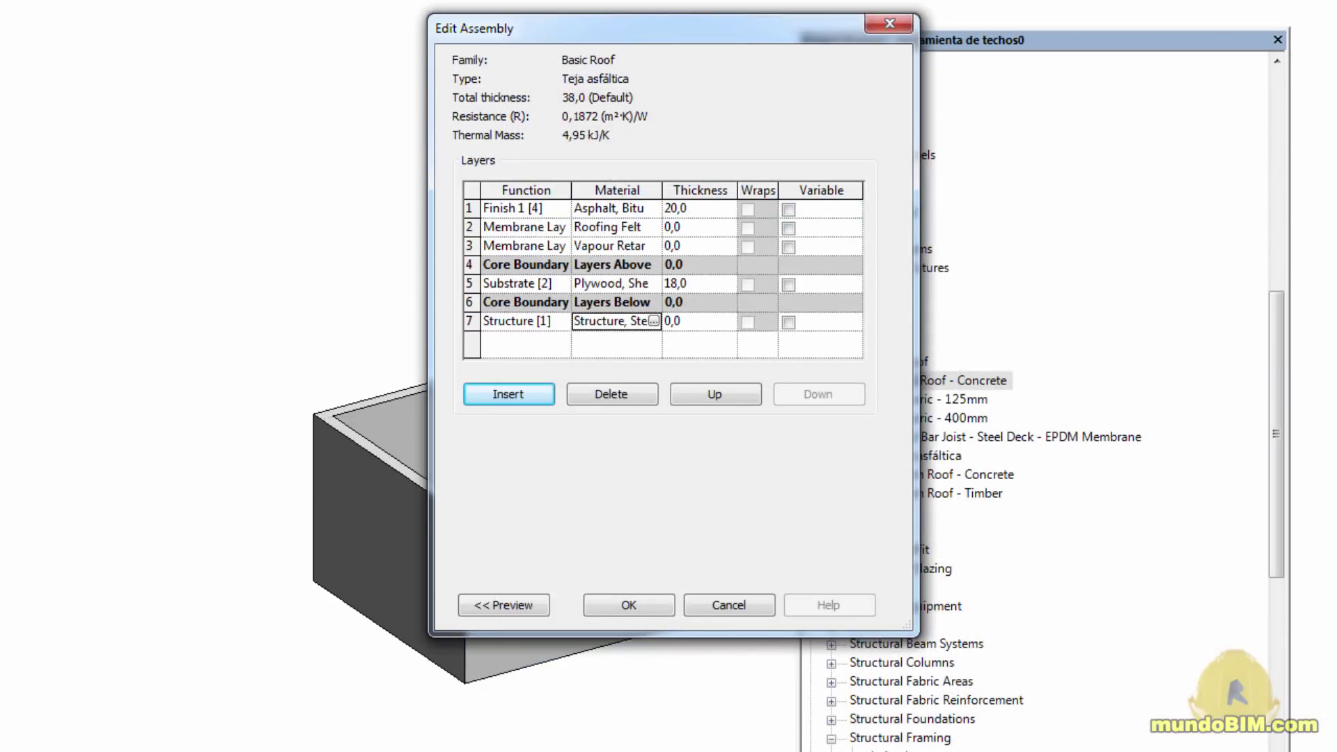
- Assign the Air material to the new layer, set its thickness to 100, and accept the Teja asfáltica type changes
left_click(707, 323)
left_click(655, 323)
left_click(655, 322)
type("air")
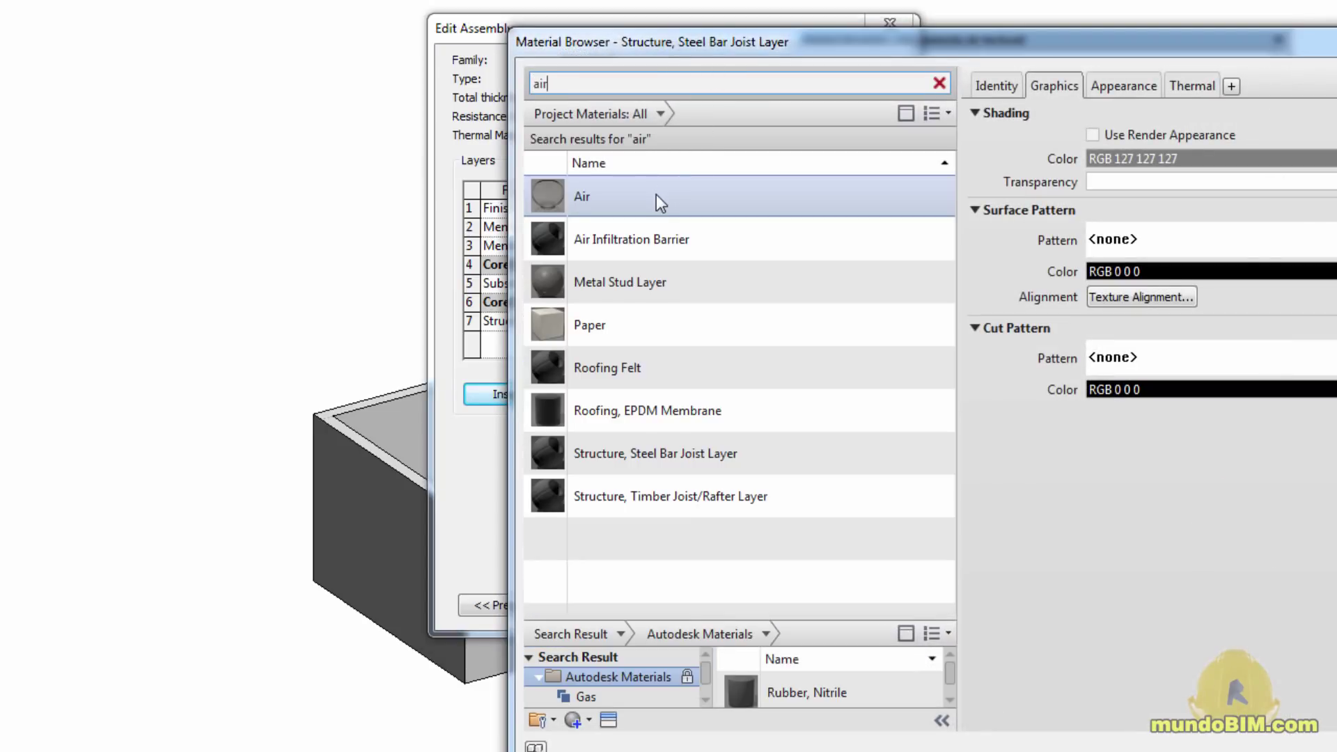
left_click(656, 195)
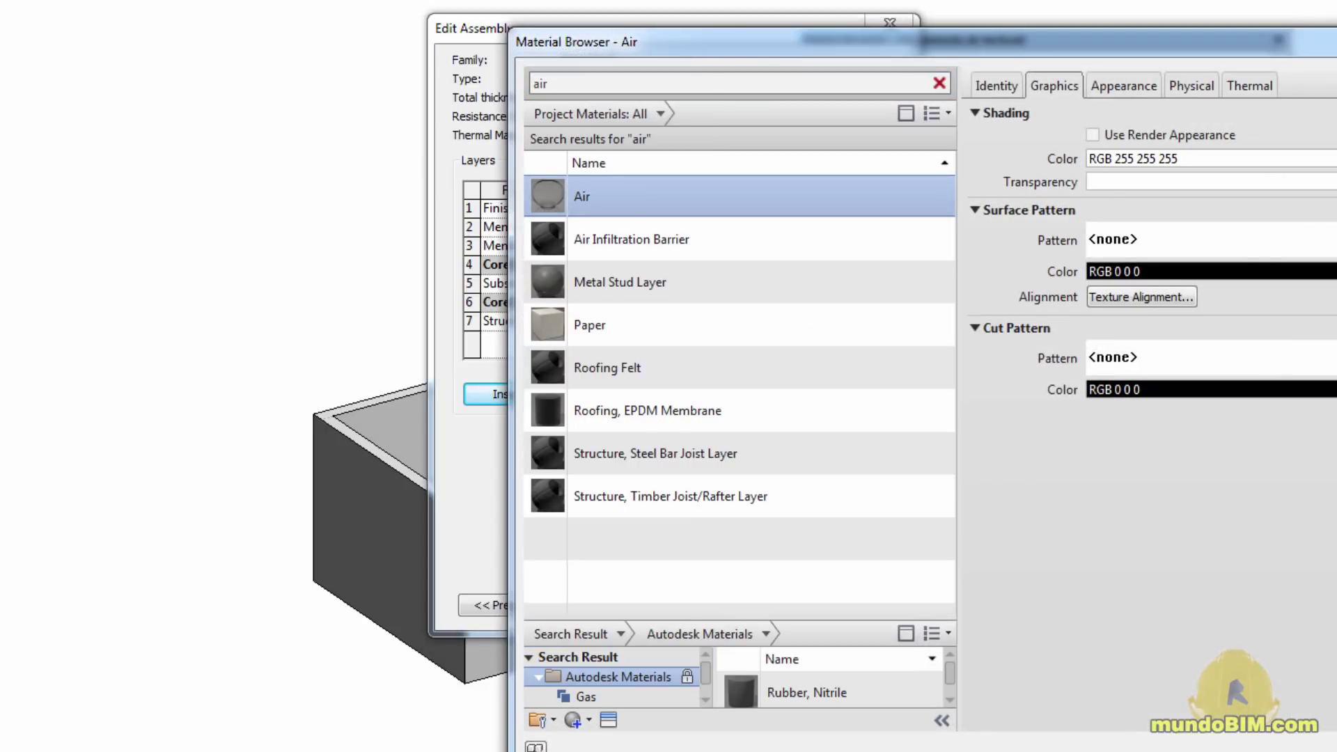
key("Return")
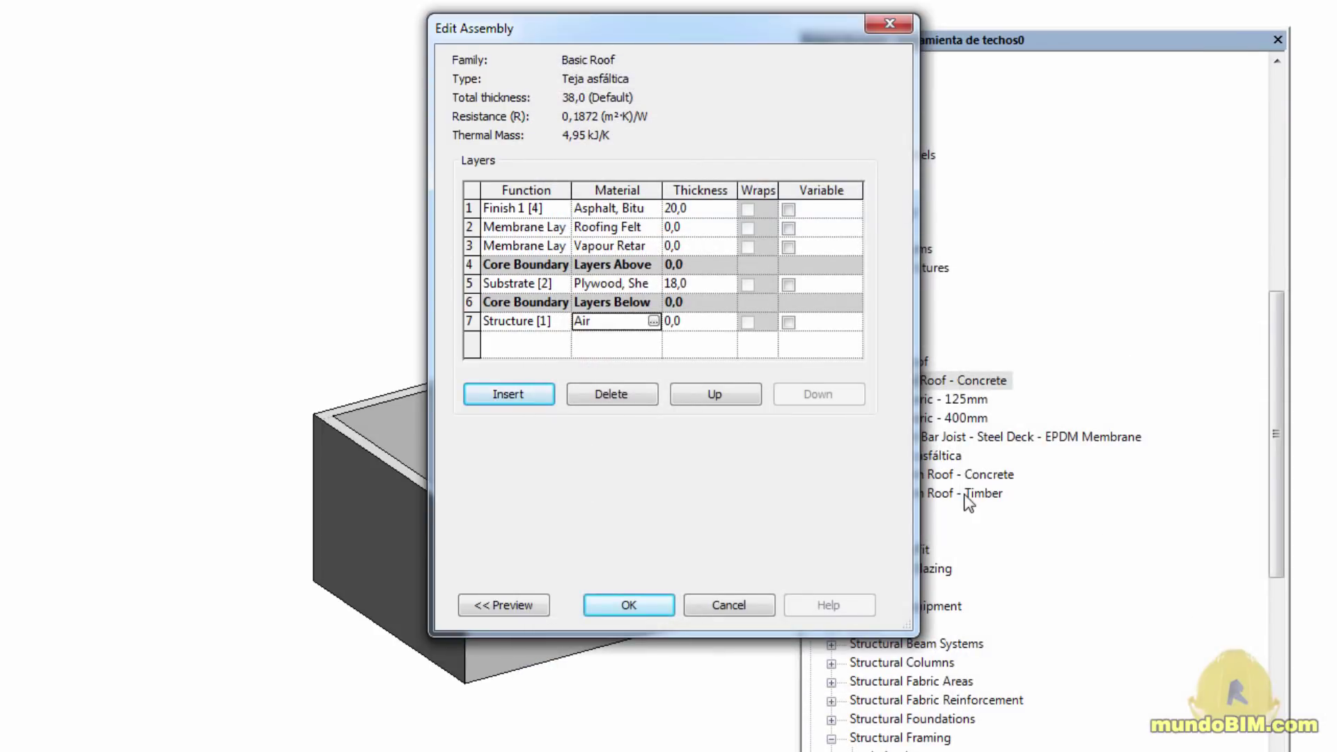
left_click(702, 324)
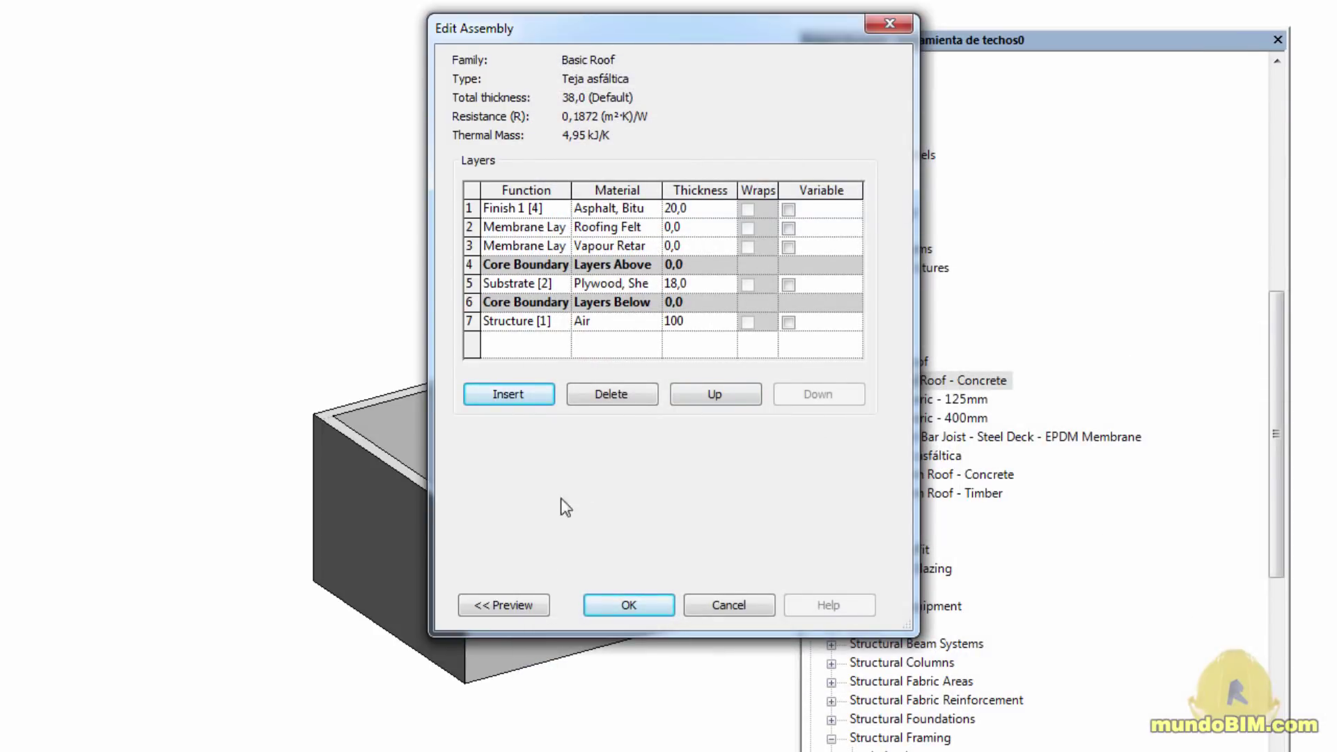
left_click(639, 604)
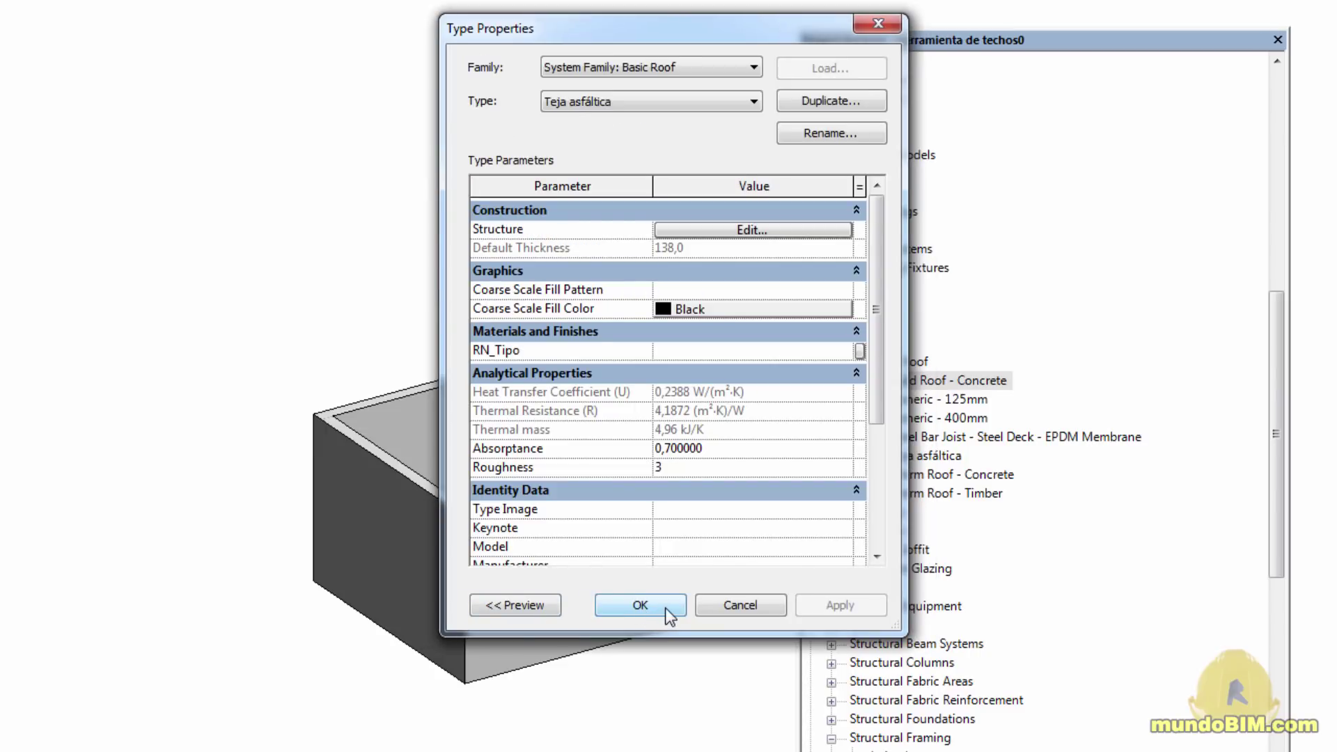
left_click(666, 607)
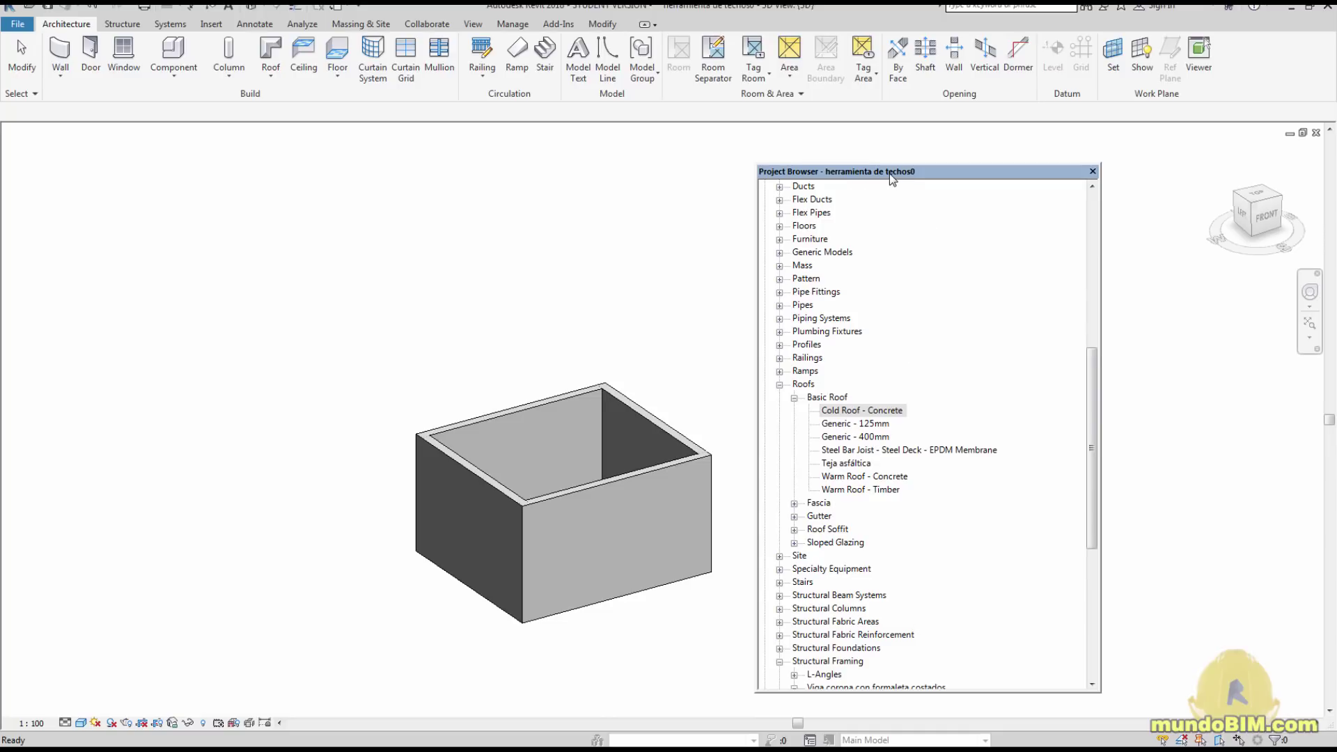
- Close the Project Browser and review the available roof creation tools without starting one
left_click_drag(888, 174, 892, 174)
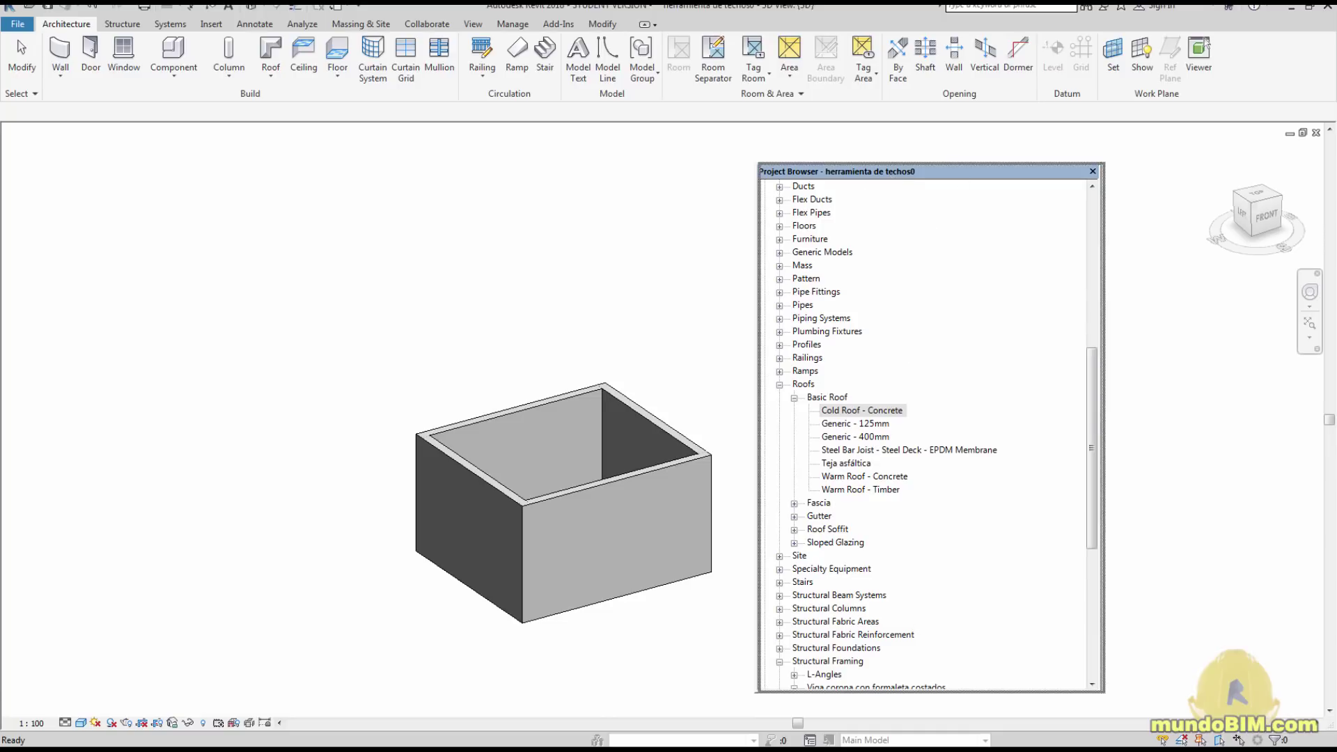
left_click(1092, 171)
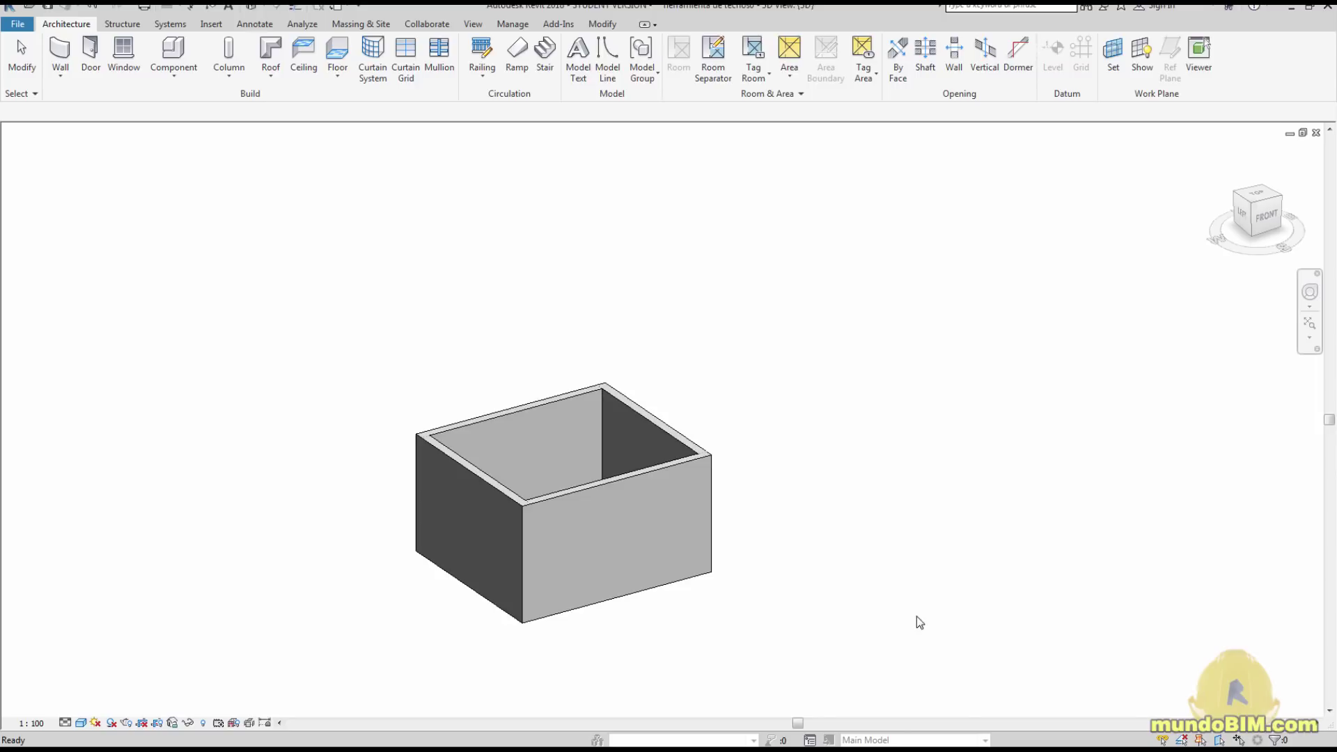
left_click(227, 263)
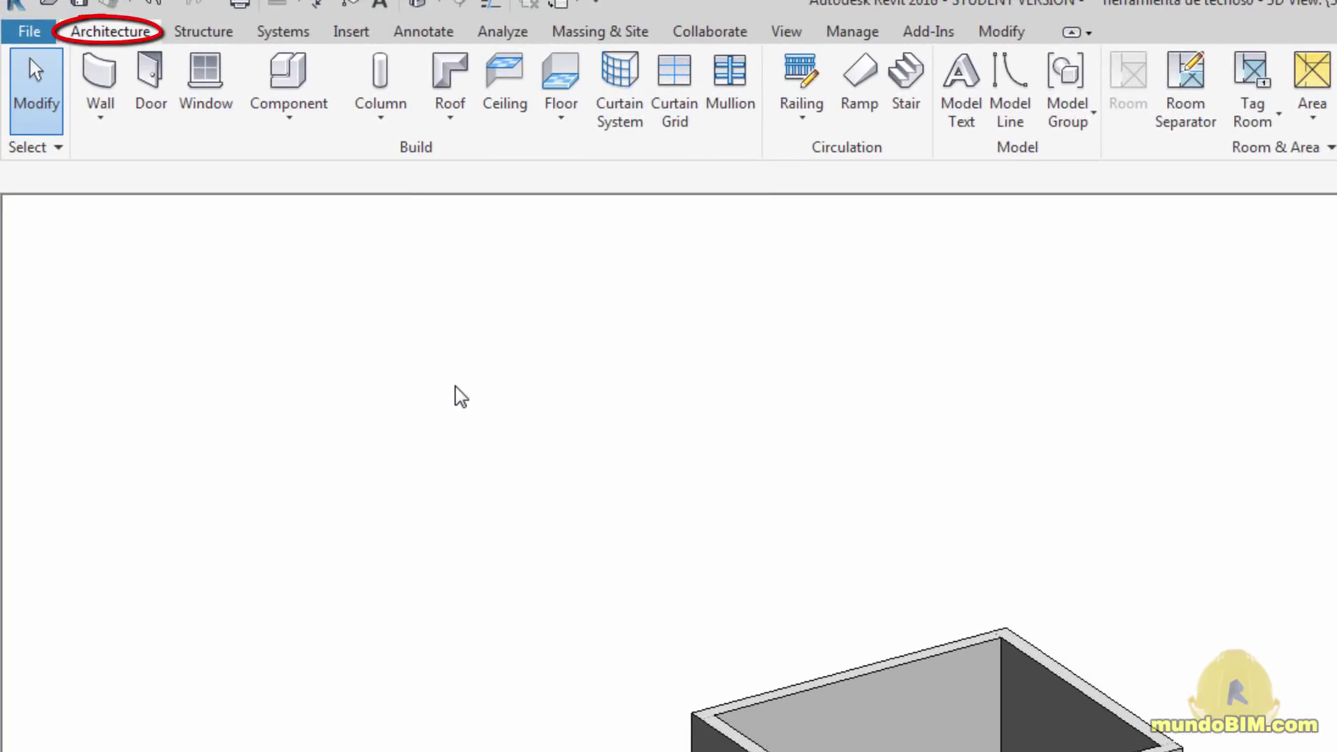
left_click(445, 126)
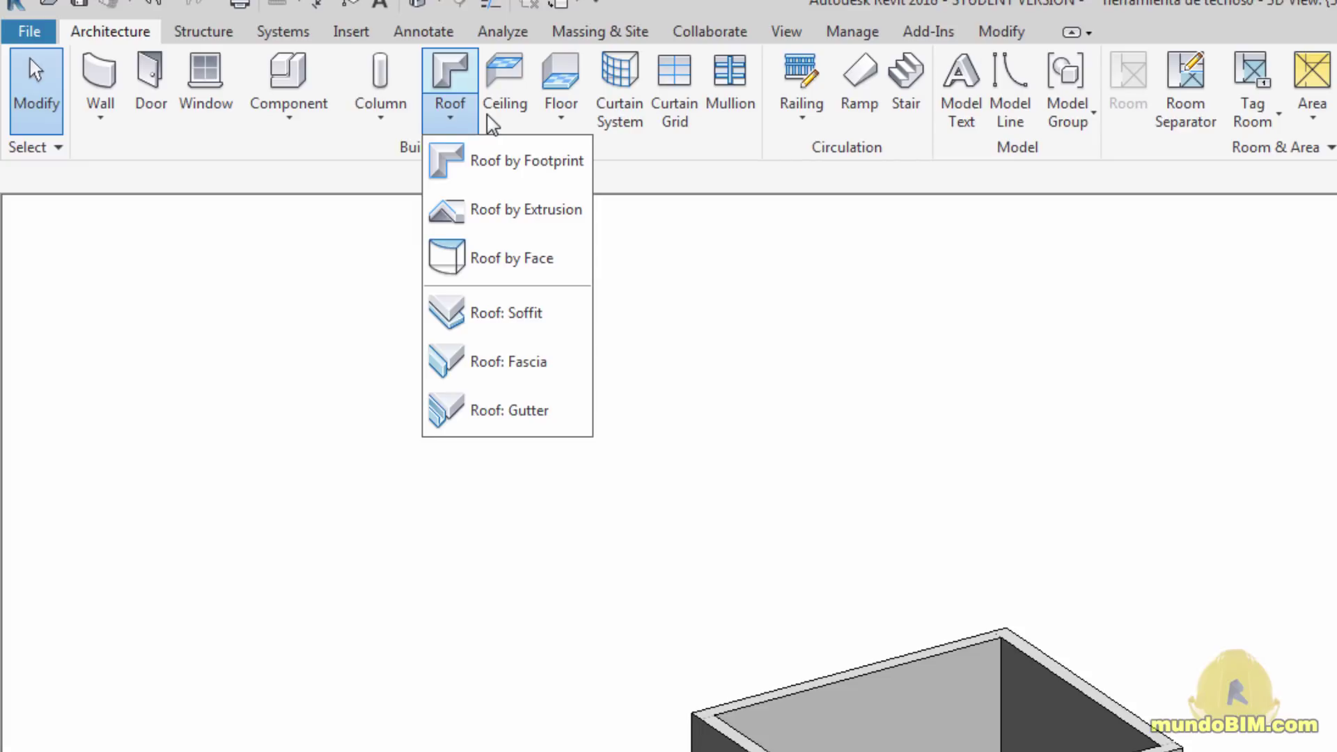
key("Escape")
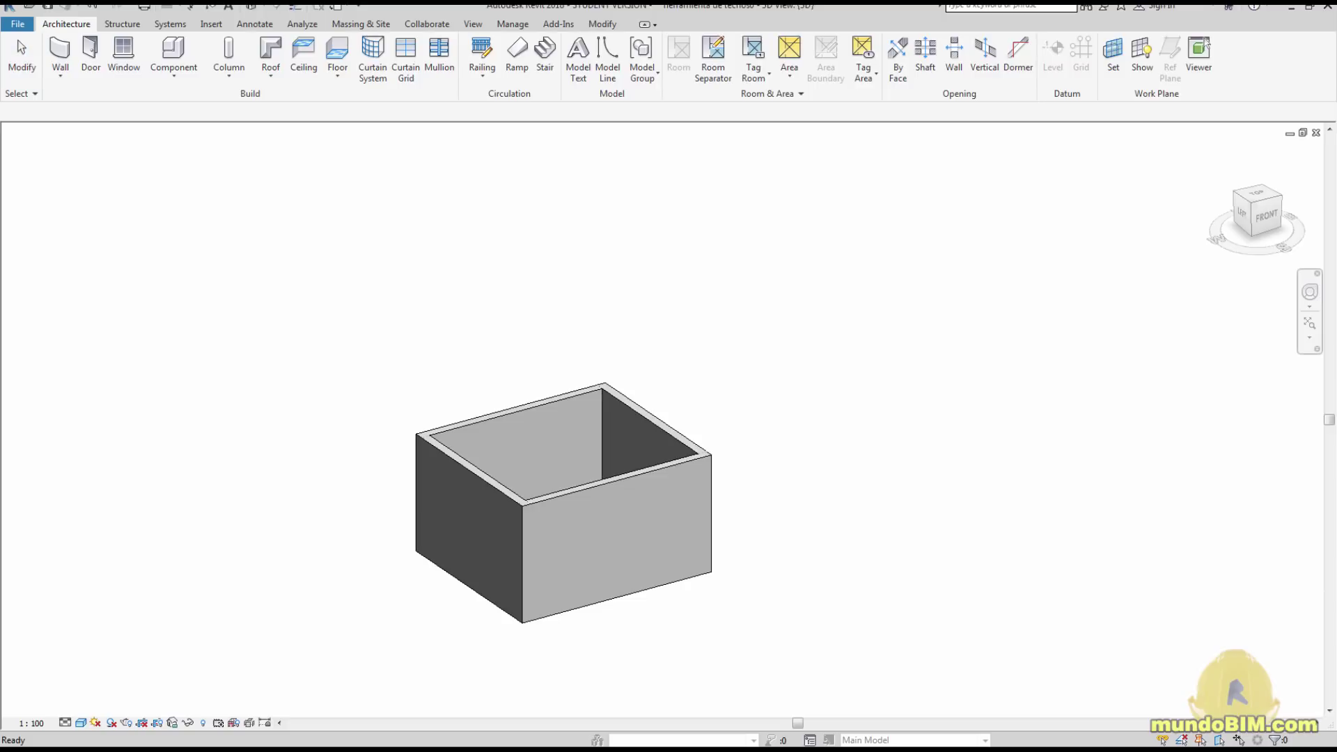
- Switch to the structural plan view and start a Roof by Footprint sketch for the rectangular enclosure
key("ctrl+Tab")
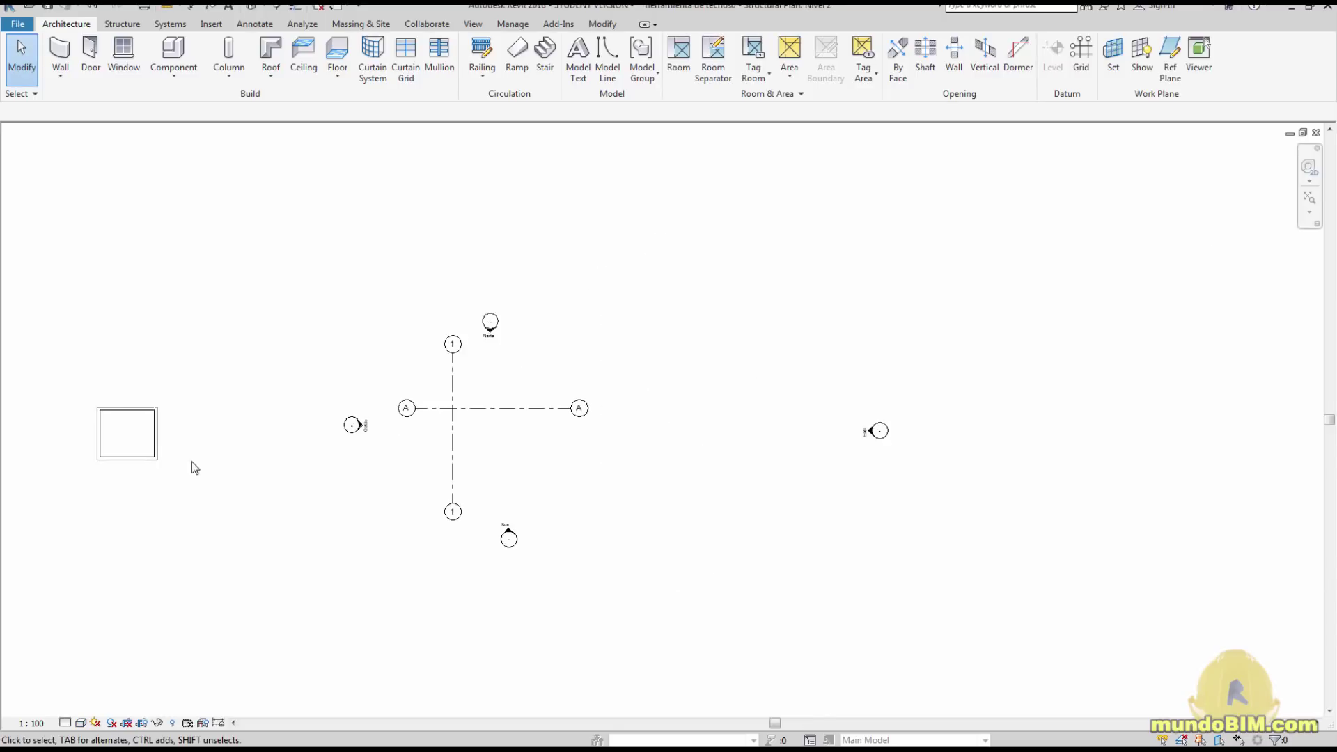
middle_click_drag(194, 467, 508, 402)
scroll(456, 383, "up", 5)
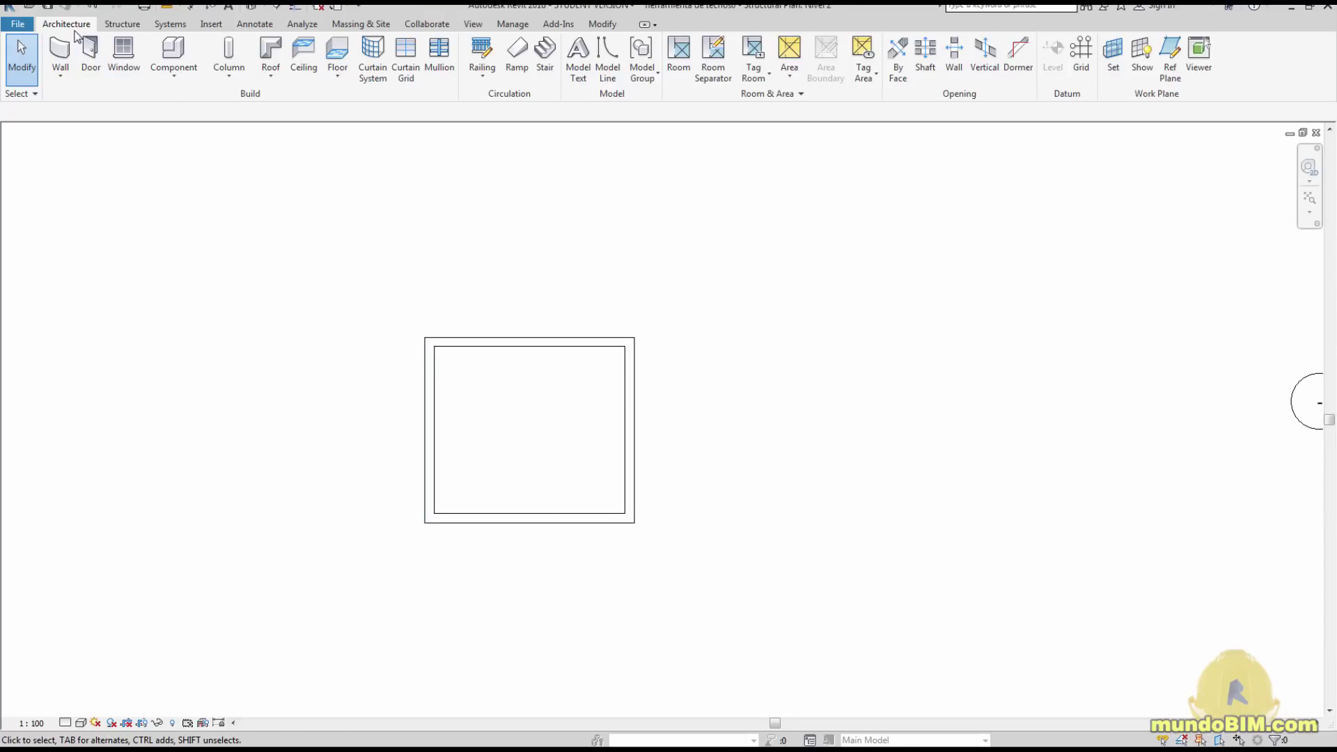
left_click(270, 75)
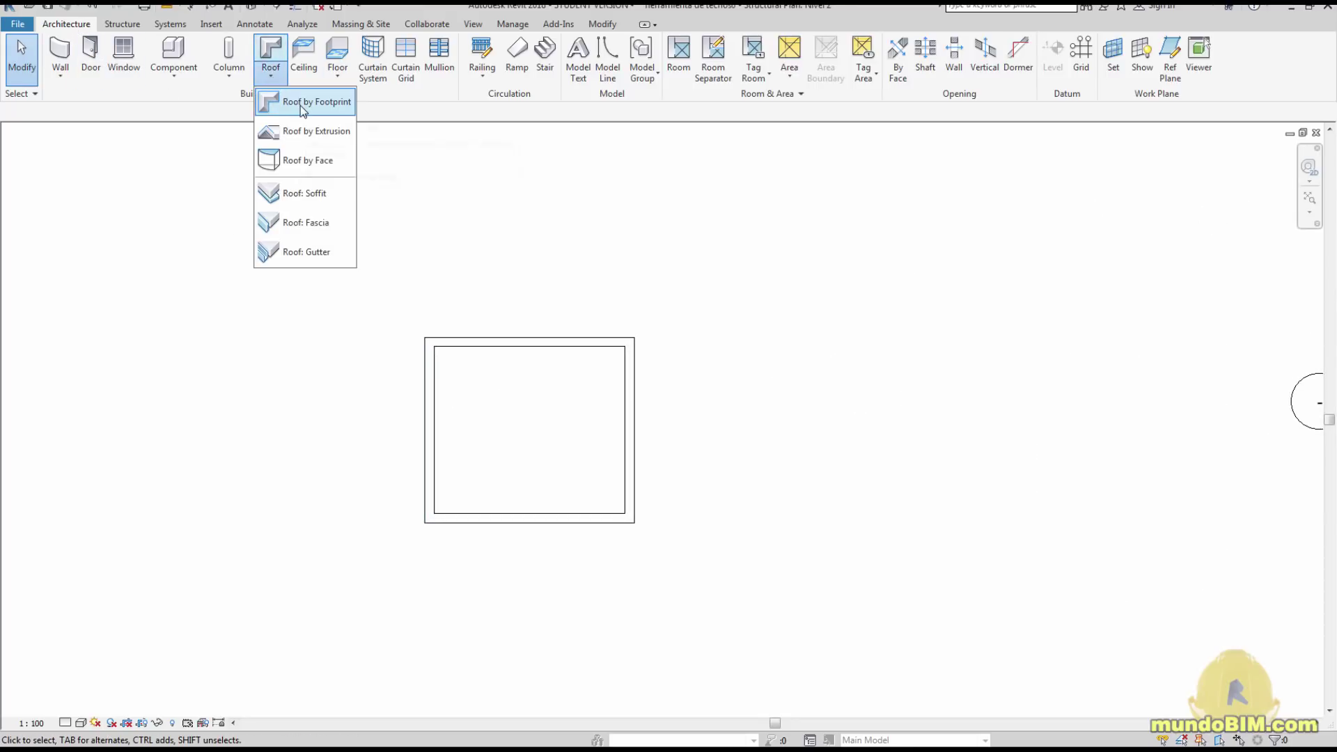
left_click(304, 106)
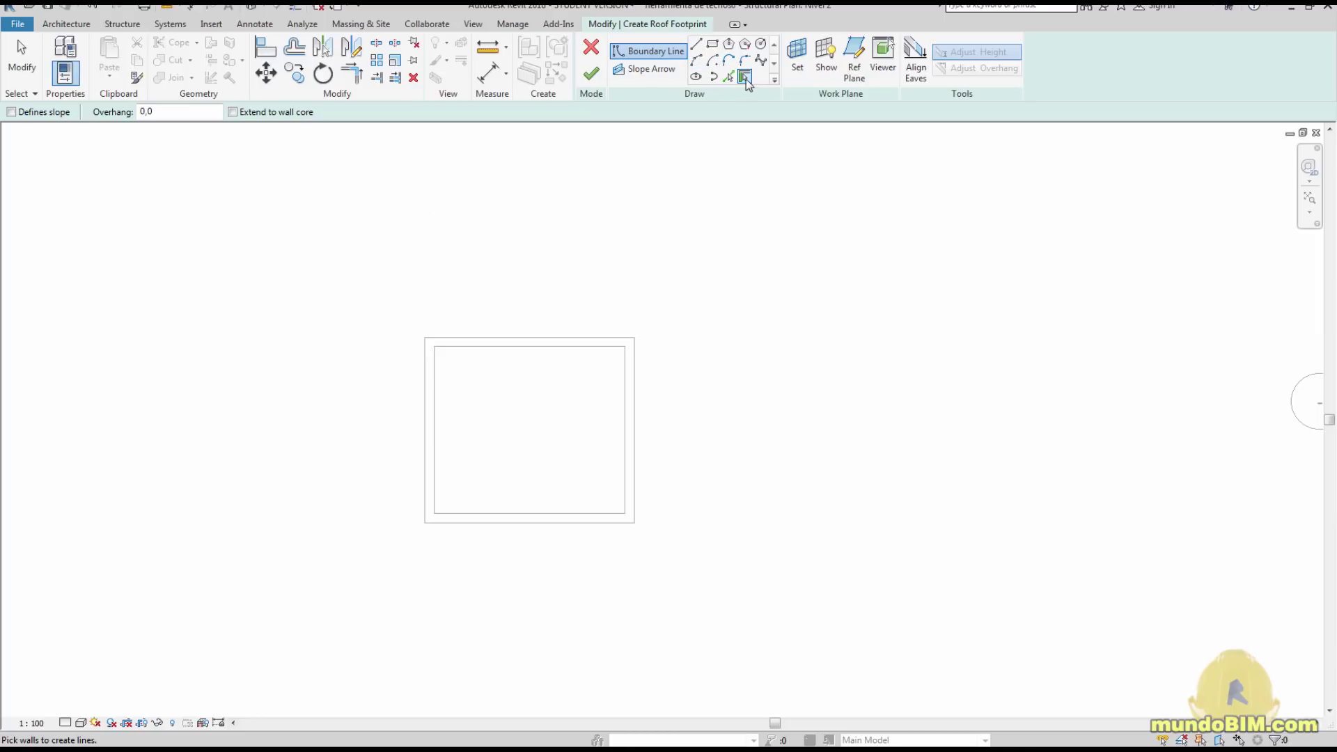
- Create roof boundary lines from the four walls' edges using Pick Lines with an offset of 1000
left_click(728, 77)
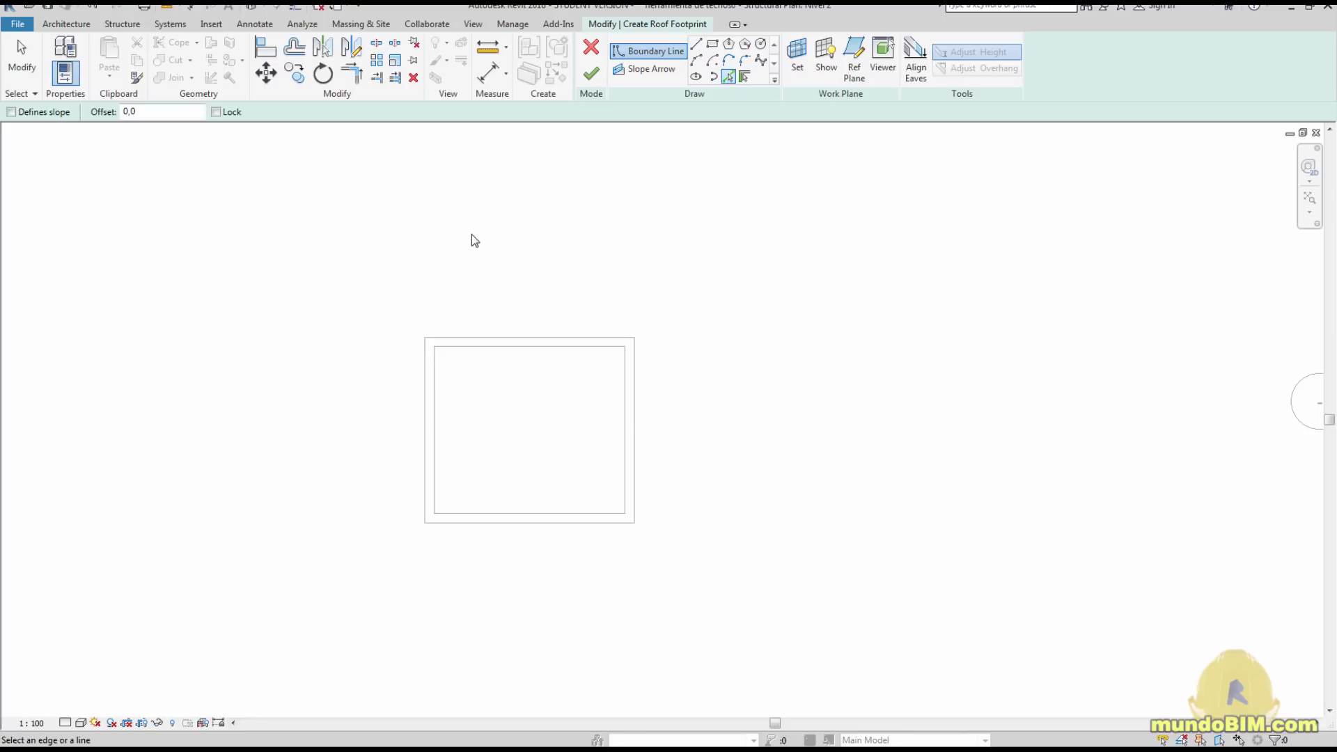
double_click(174, 111)
type("1000")
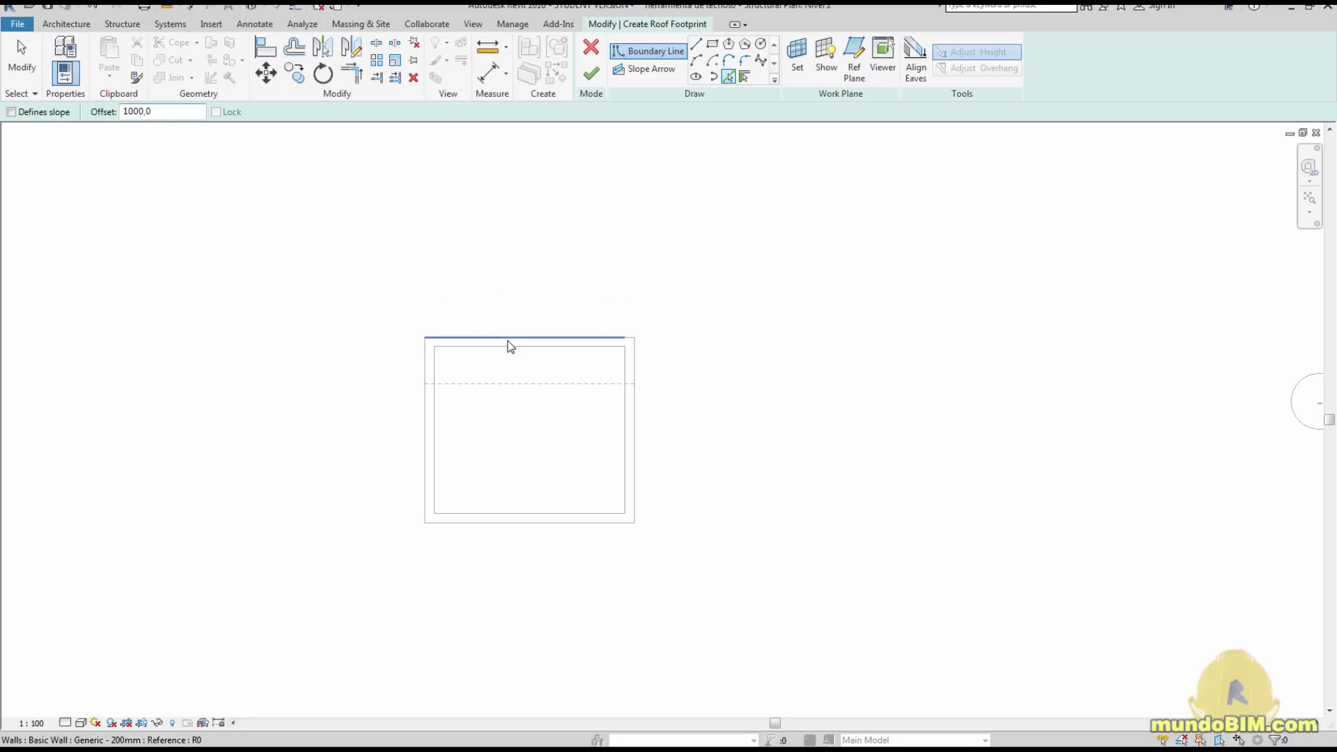
left_click(510, 345)
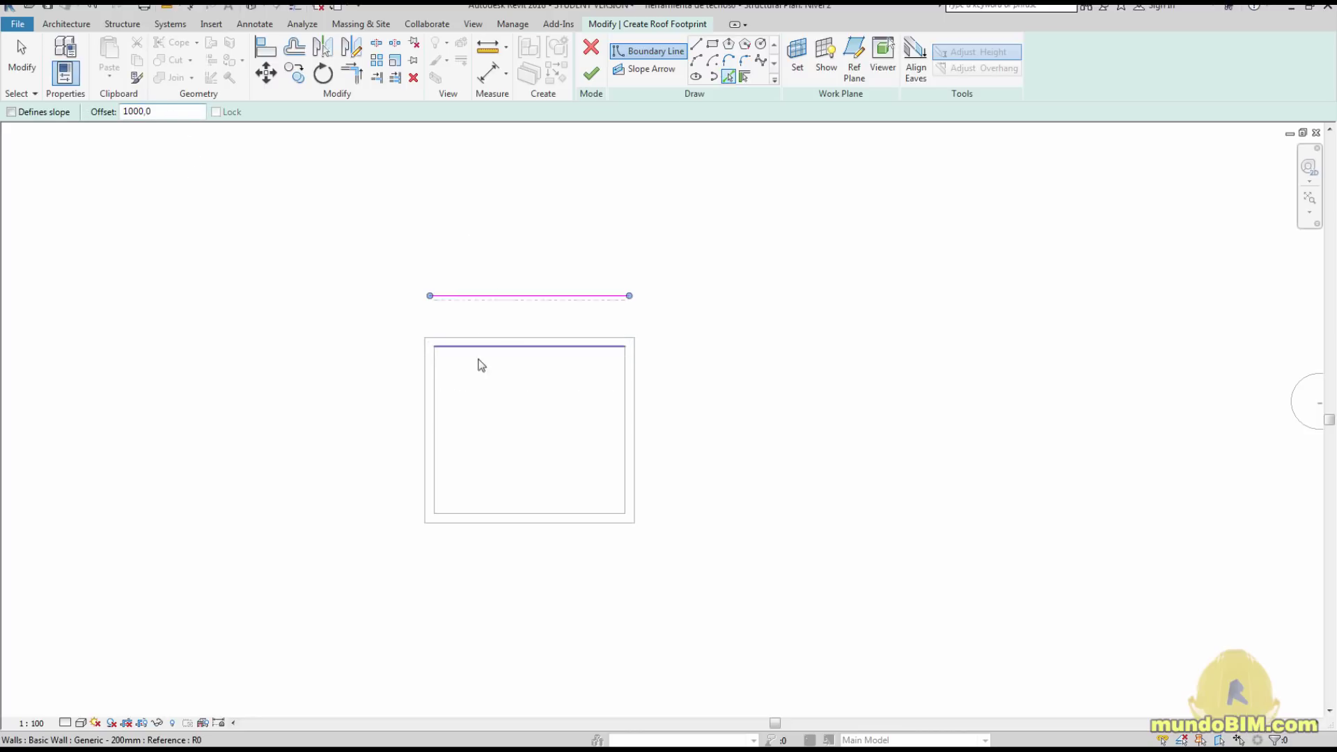
left_click(429, 381)
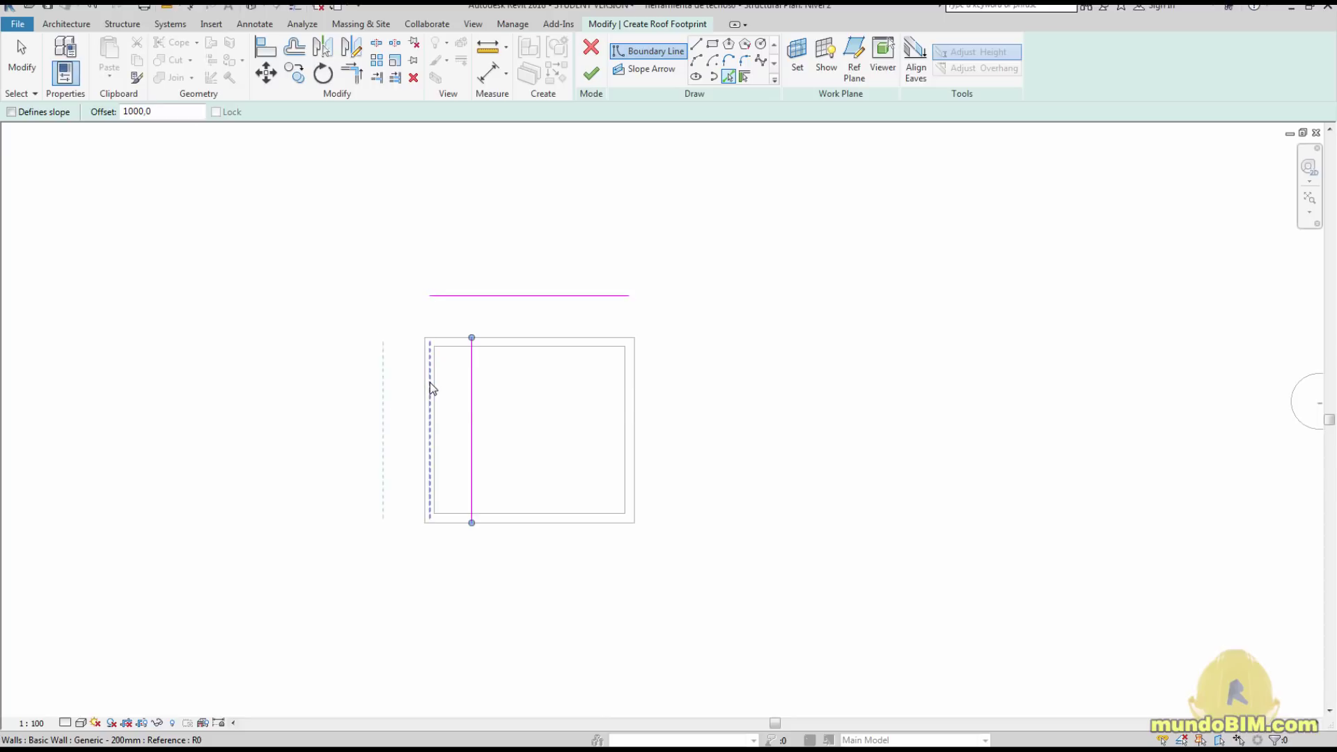
left_click(428, 382)
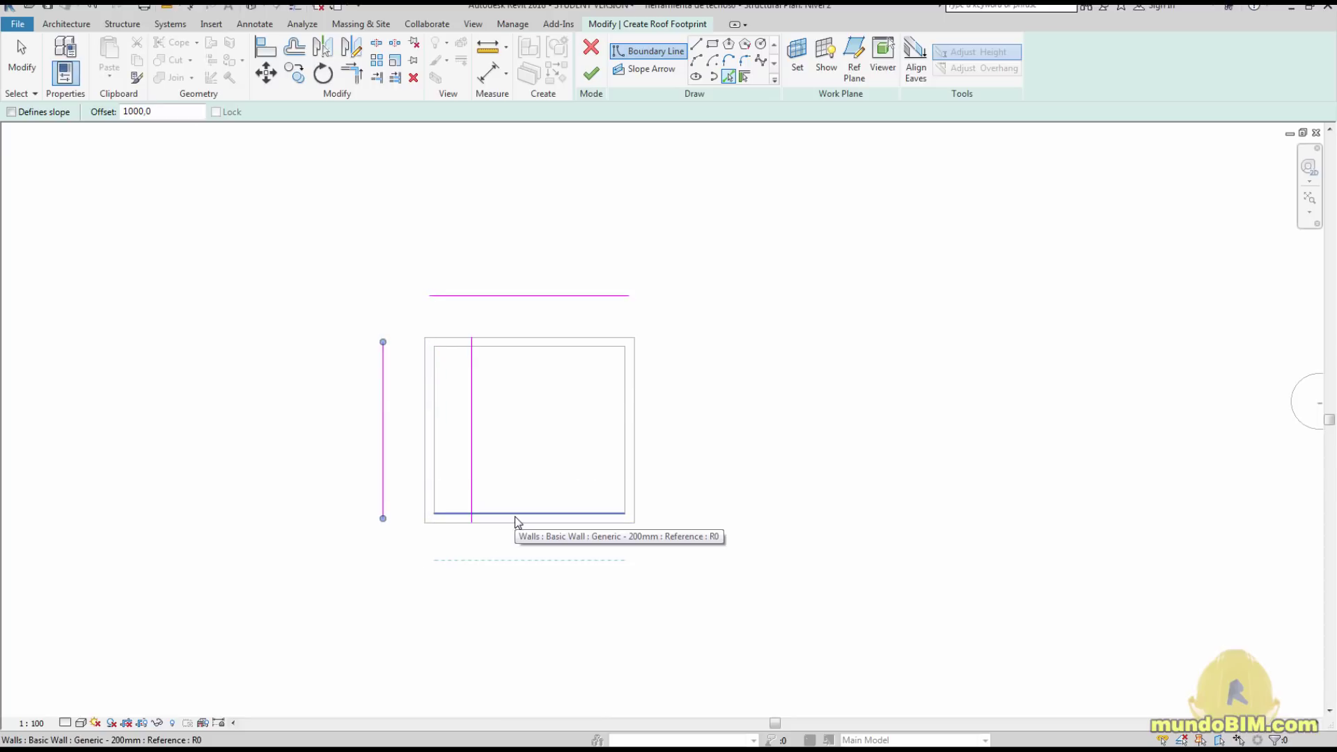
left_click(515, 525)
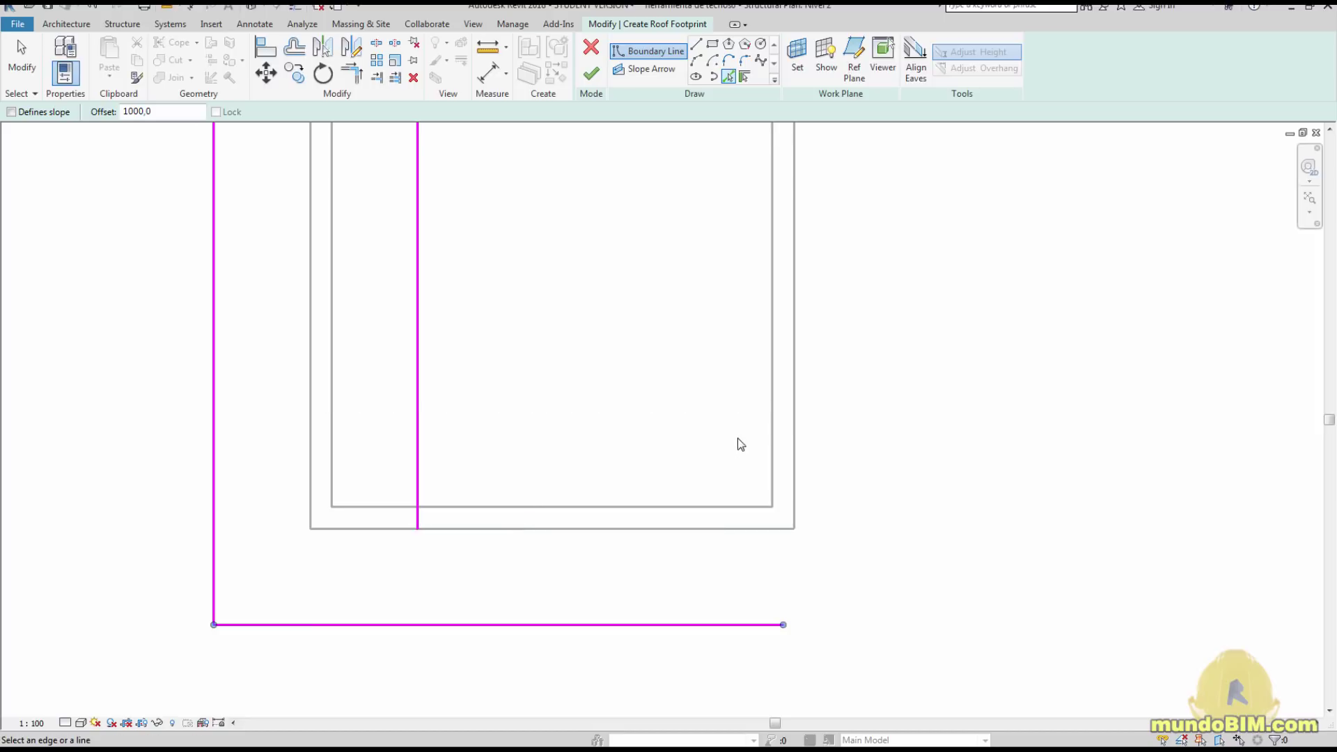
left_click(782, 424)
scroll(758, 494, "down", 3)
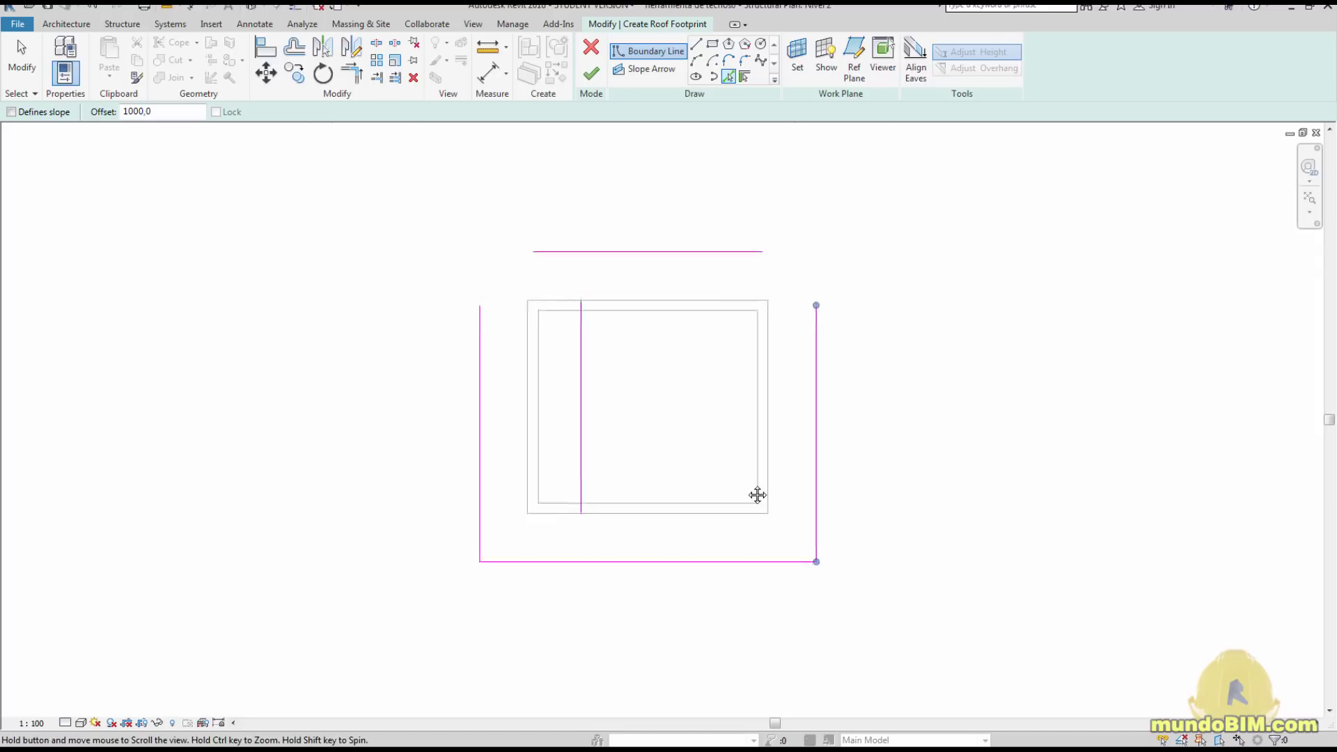
- Delete the stray vertical boundary line inside the enclosure
key("Escape")
key("Escape")
left_click(584, 385)
key("Delete")
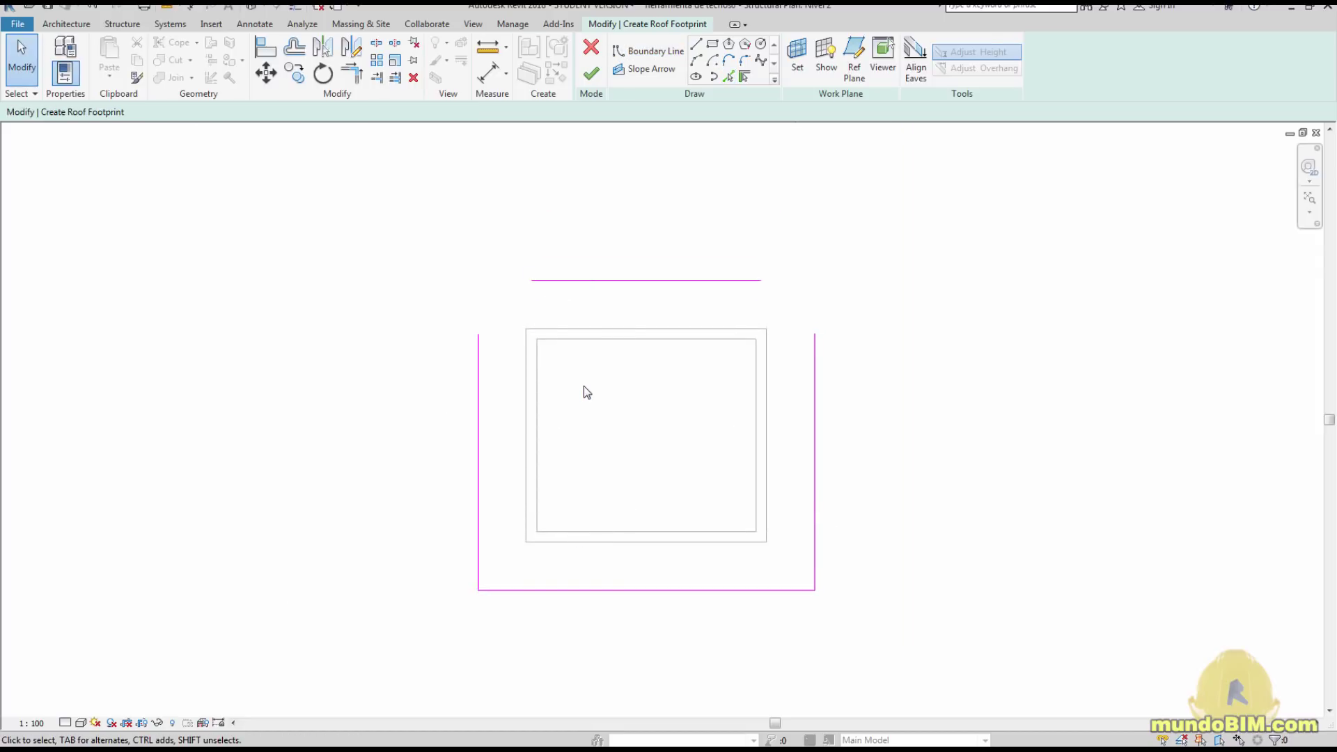
- Trim the roof boundary lines at the two open upper corners to close the rectangle, and finish the footprint sketch
key("t")
key("r")
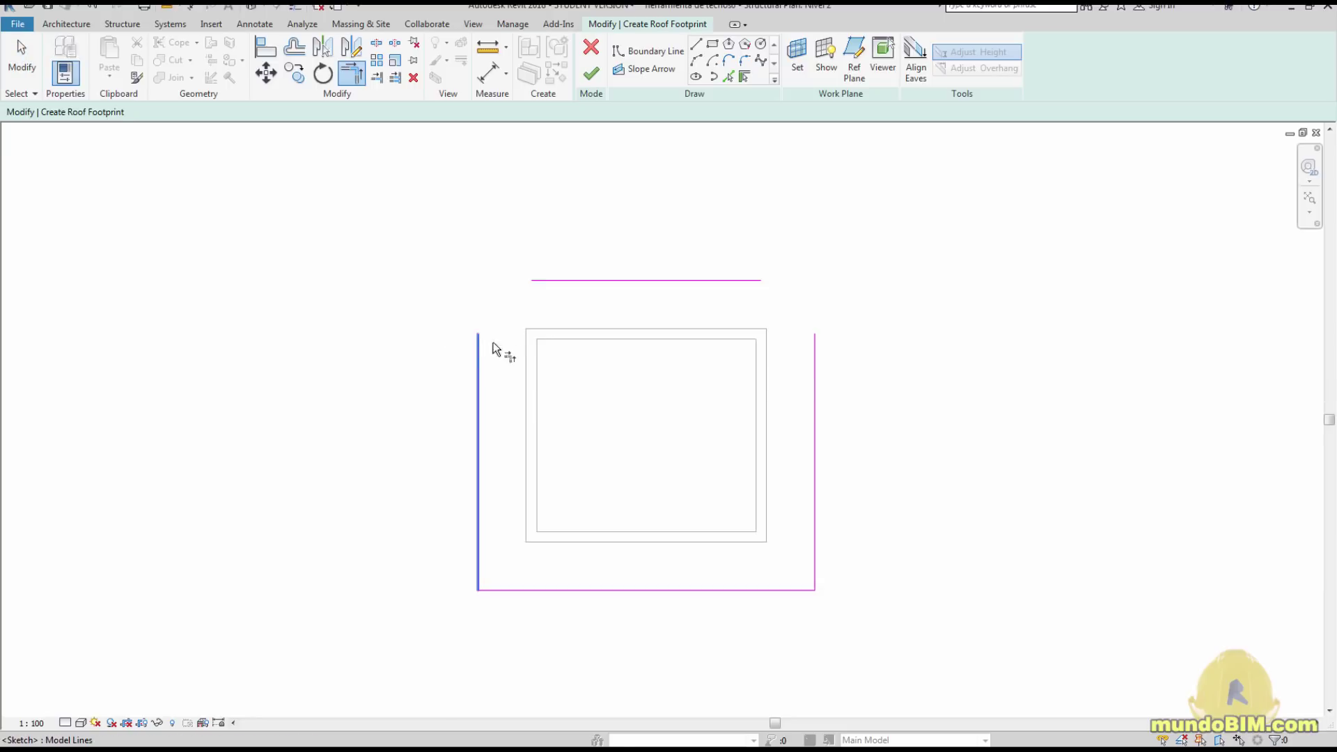
left_click(493, 343)
left_click(549, 284)
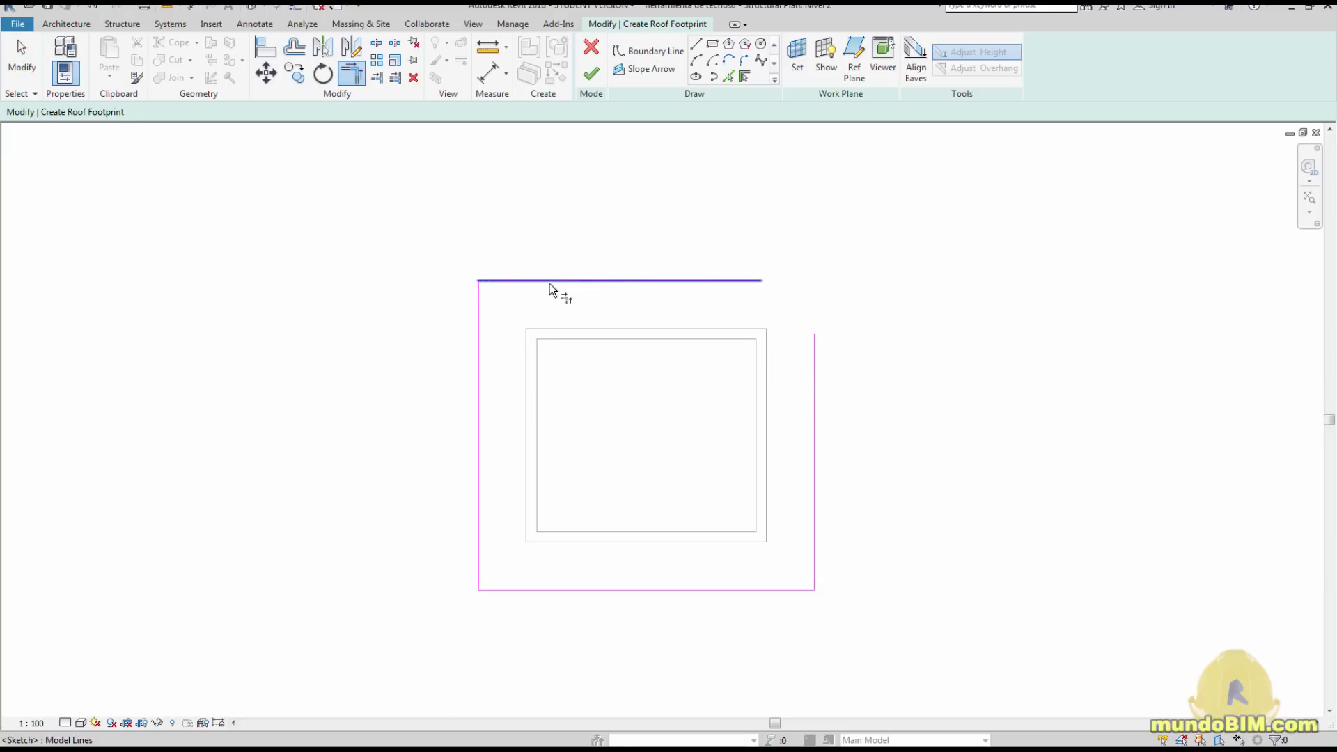
left_click(721, 279)
left_click(814, 362)
key("Escape")
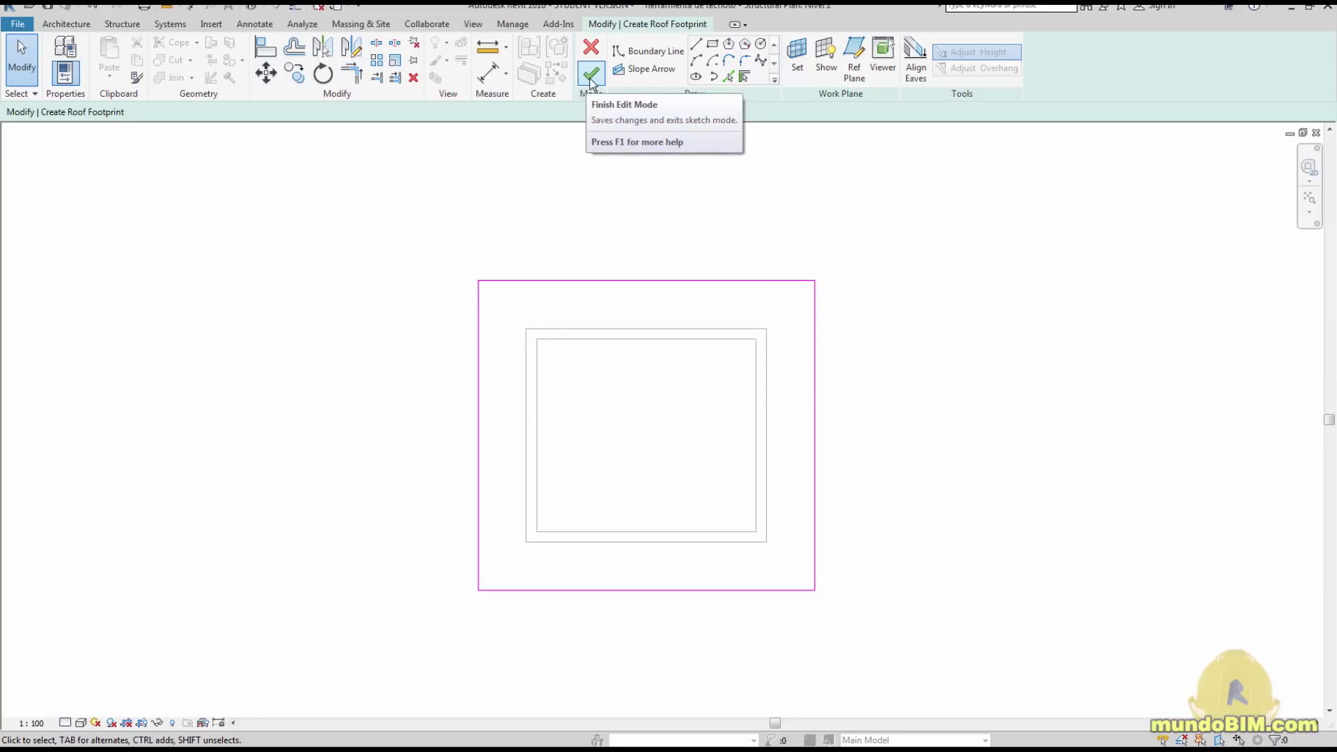
left_click(591, 74)
left_click(944, 271)
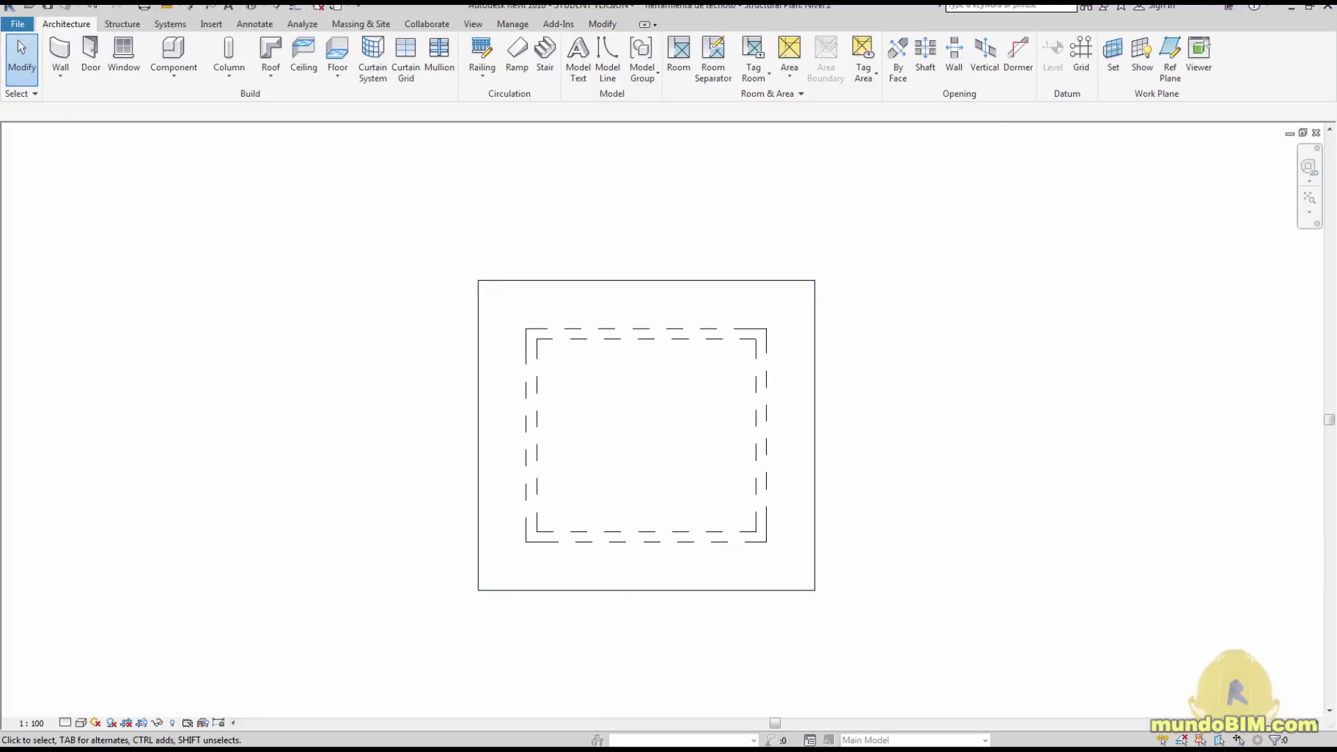
- Select the roof and review its available roof types and Base Level options without changing them
left_click(661, 298)
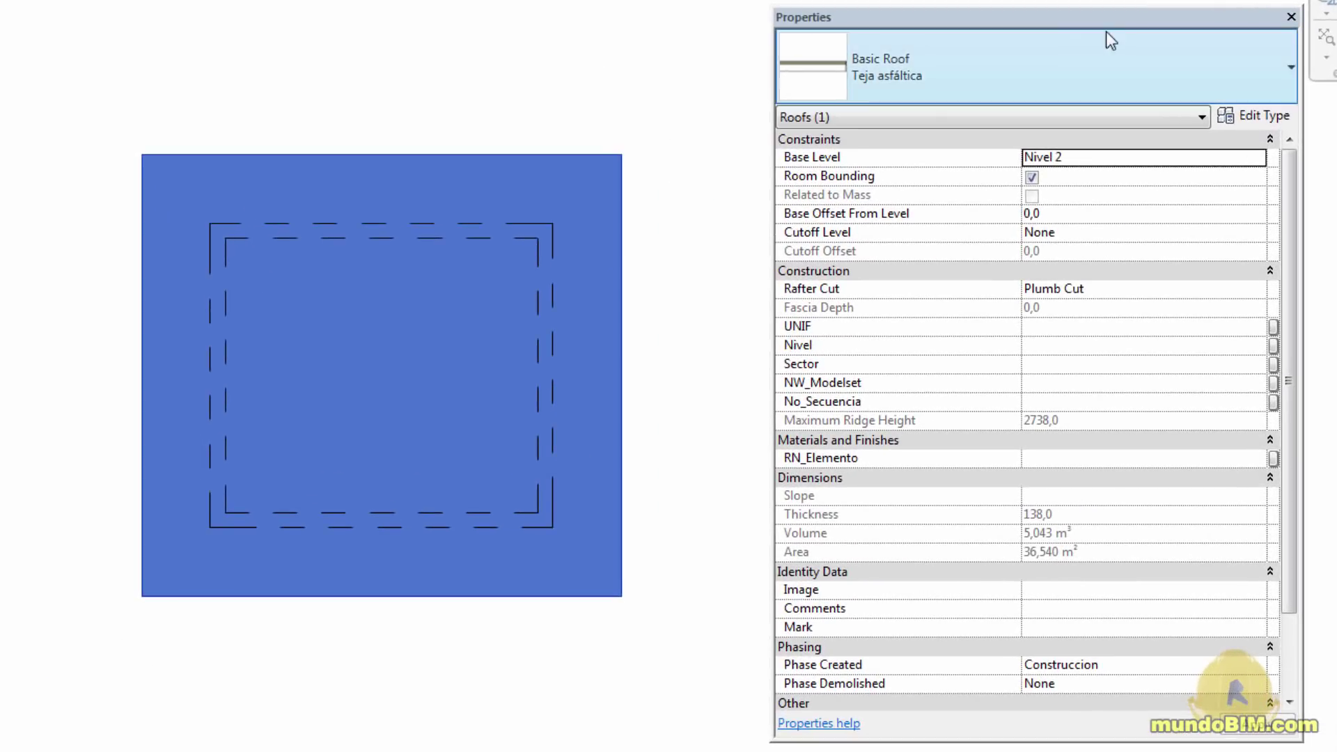
left_click(1085, 61)
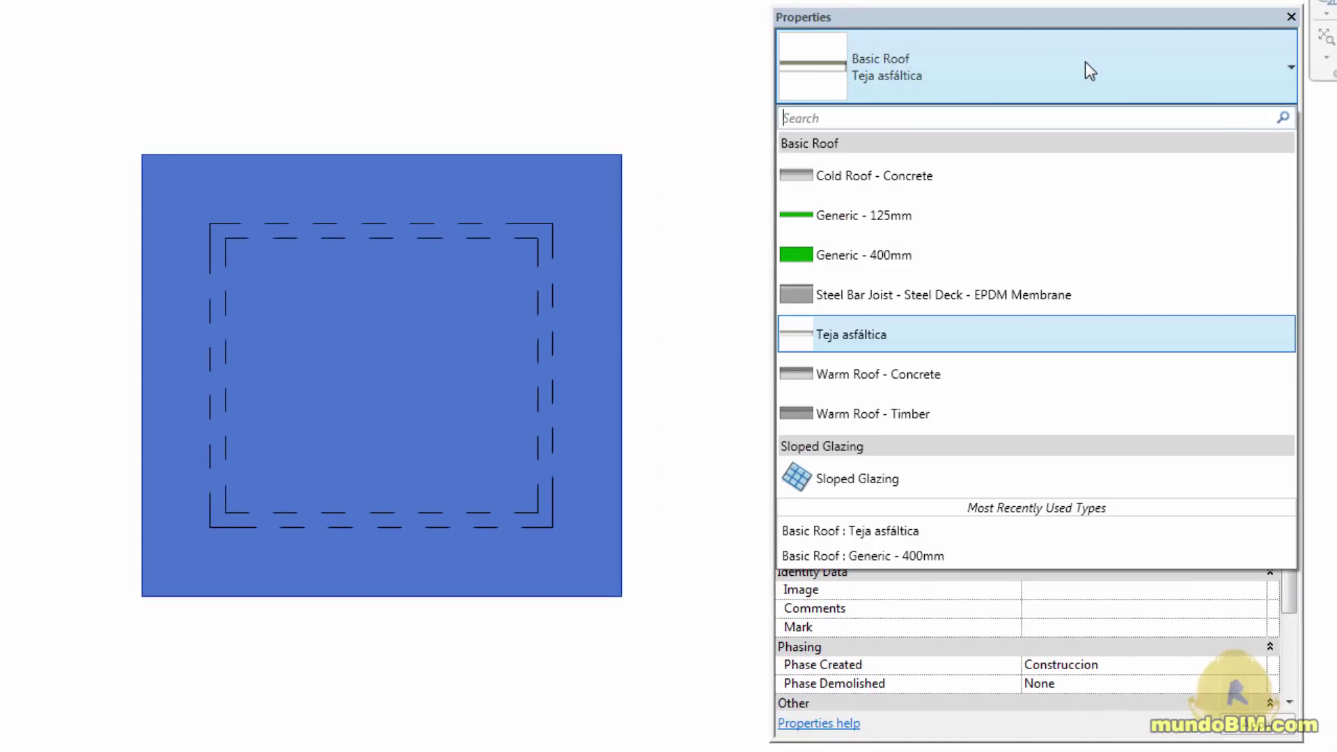
left_click(1085, 62)
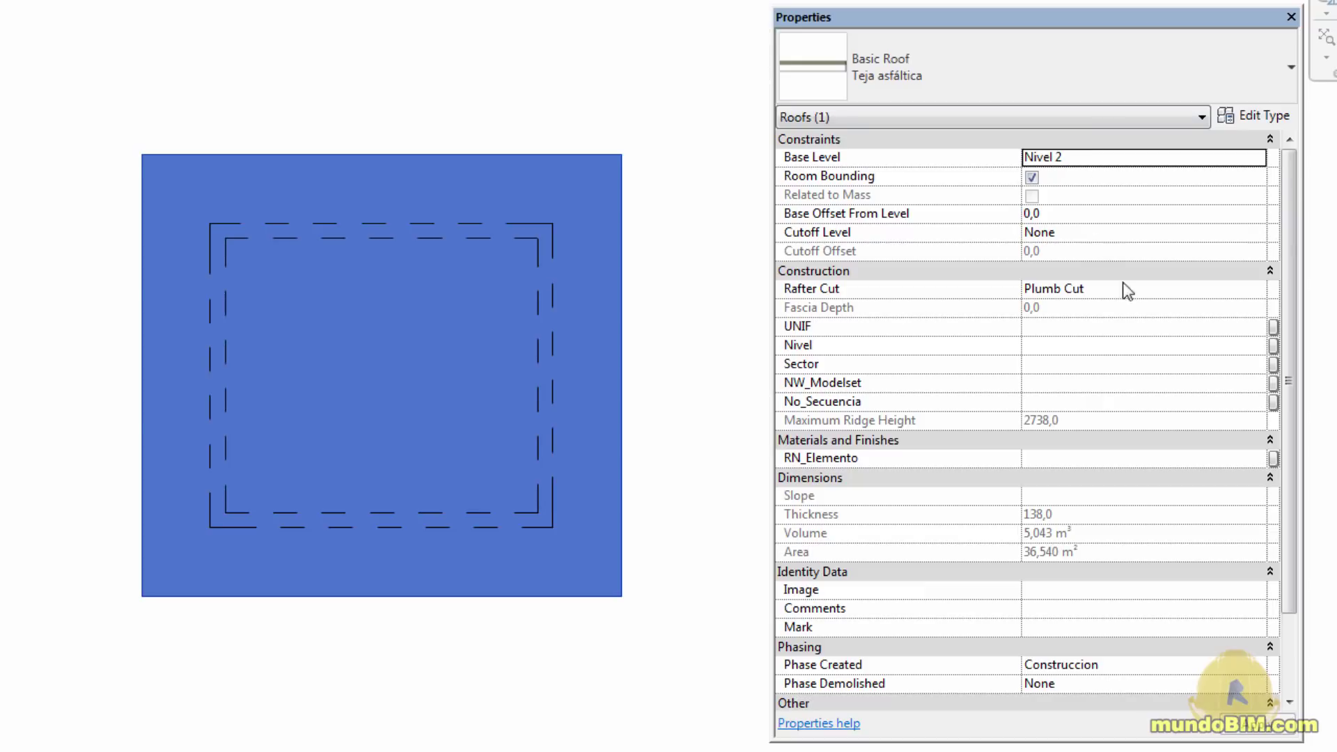
left_click(1257, 159)
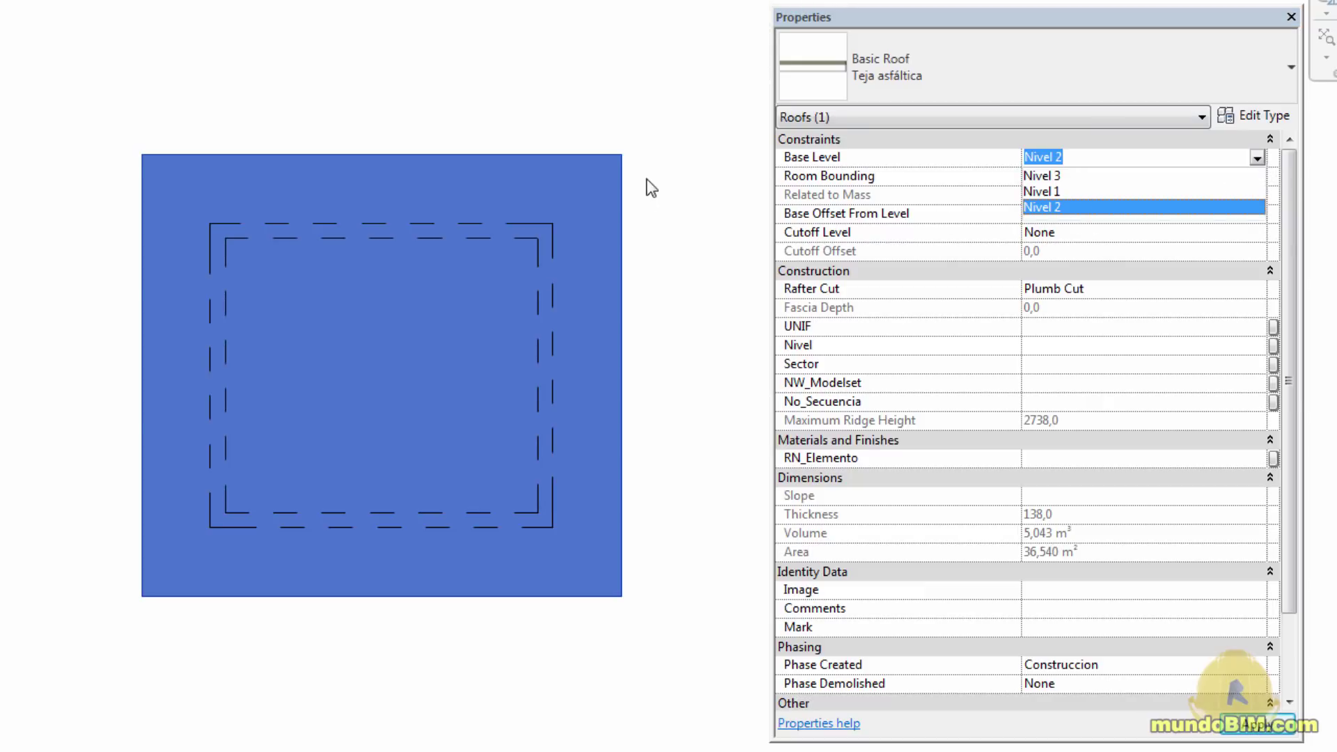
left_click(708, 124)
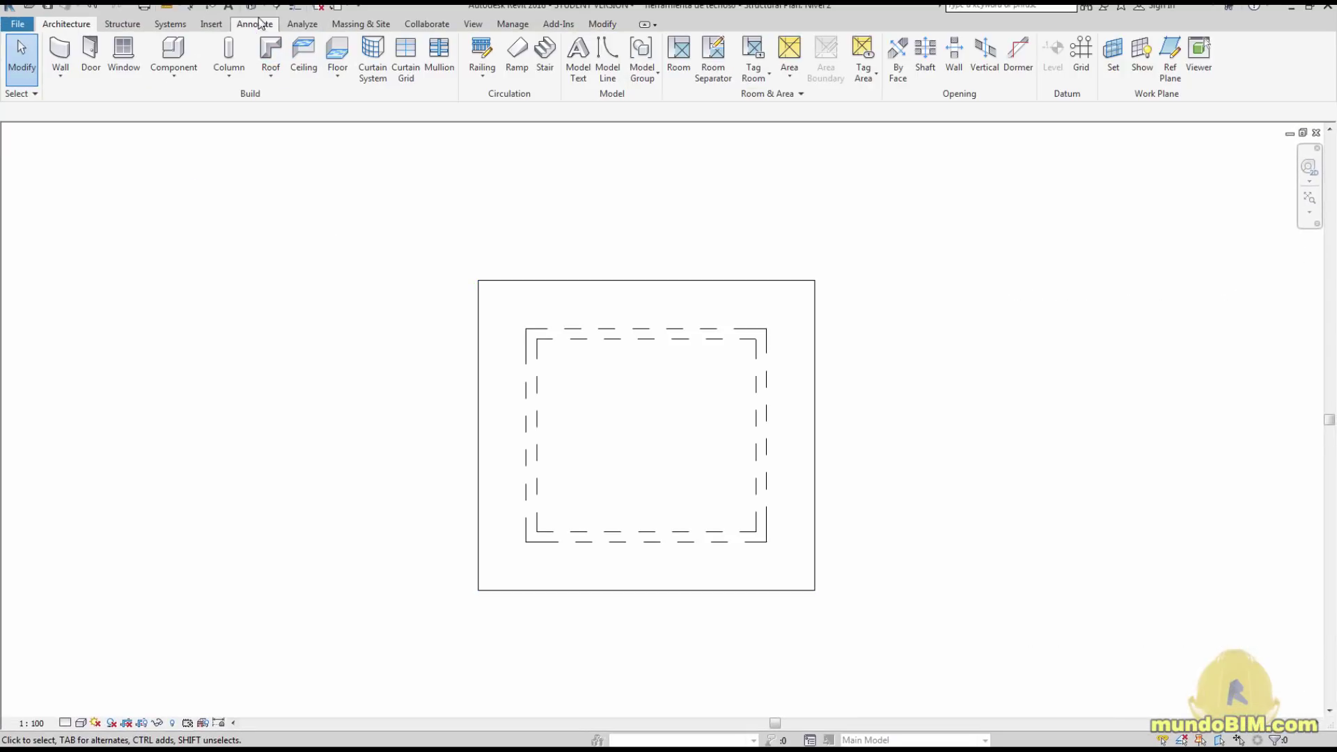
- Switch to the 3D view and examine the flat roof and its overhang above the walls
left_click(250, 6)
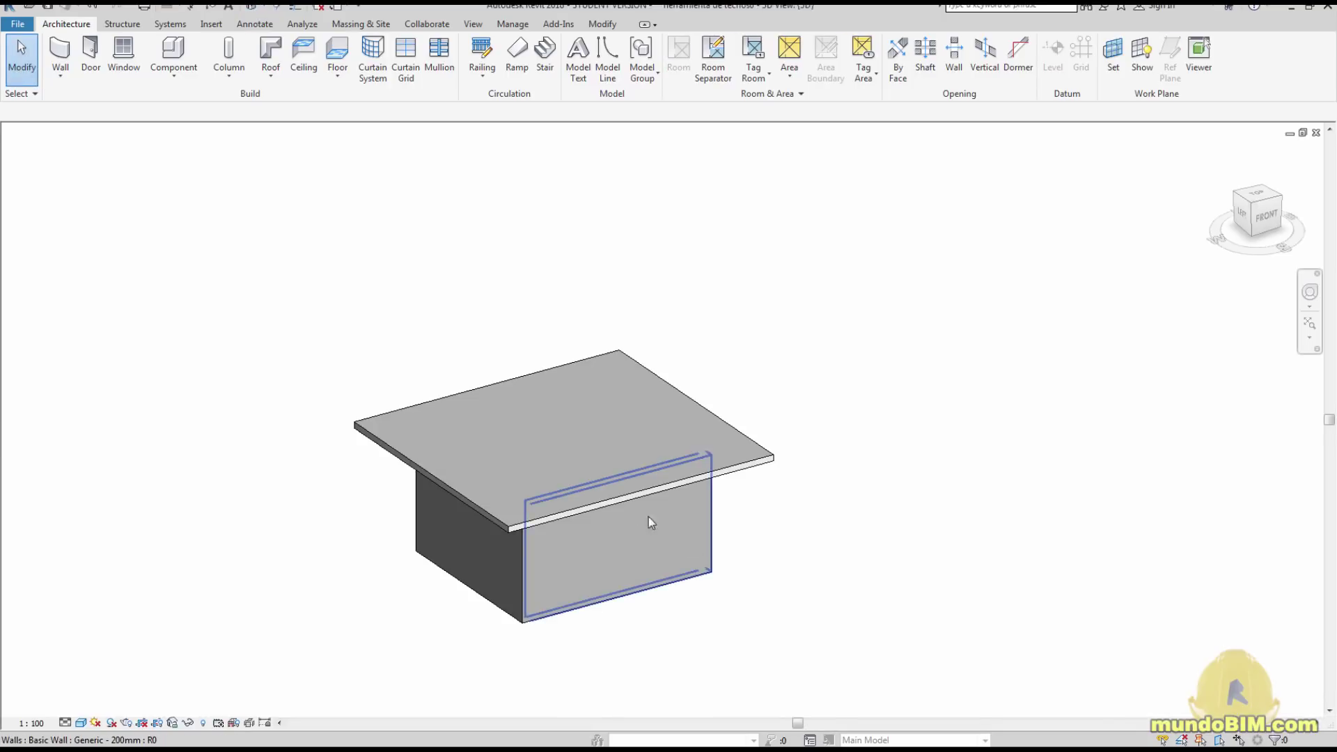
left_click(612, 441)
left_click(958, 391)
scroll(958, 389, "down", 2)
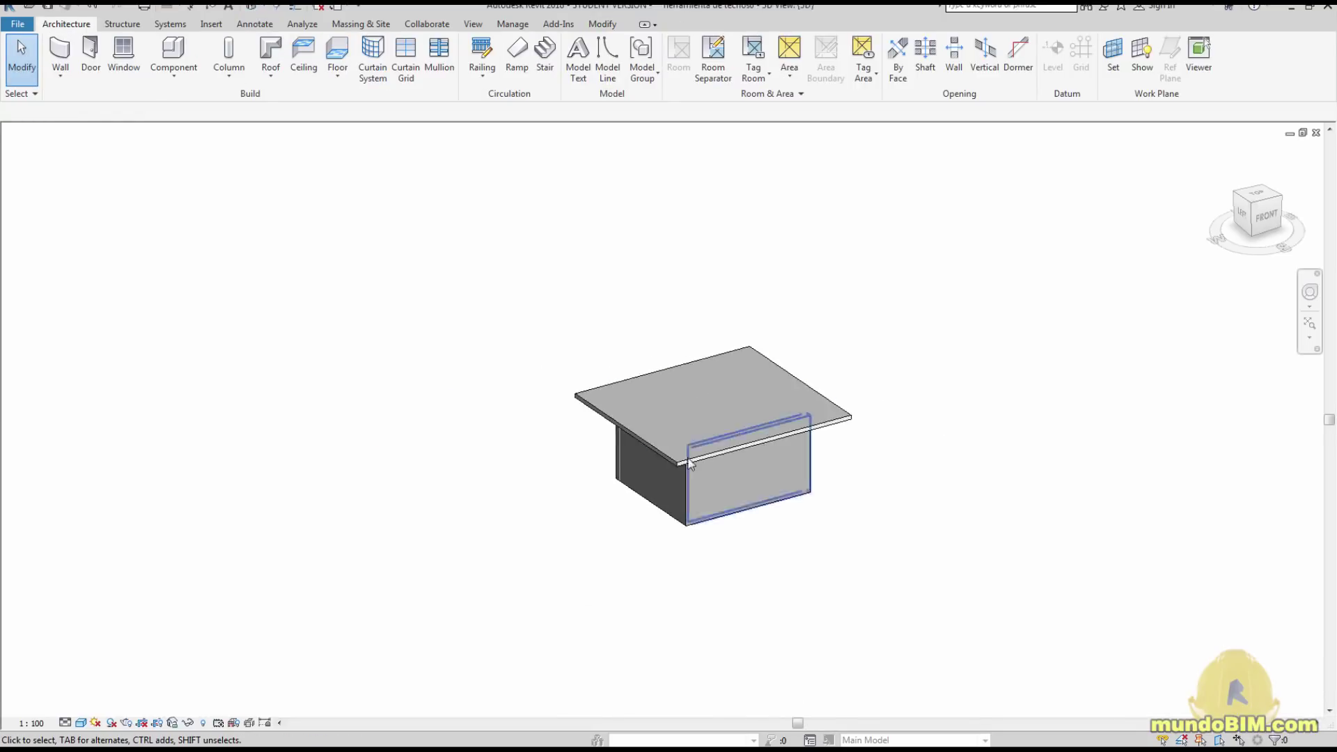
middle_click_drag(871, 389, 1009, 361)
scroll(926, 490, "up", 1)
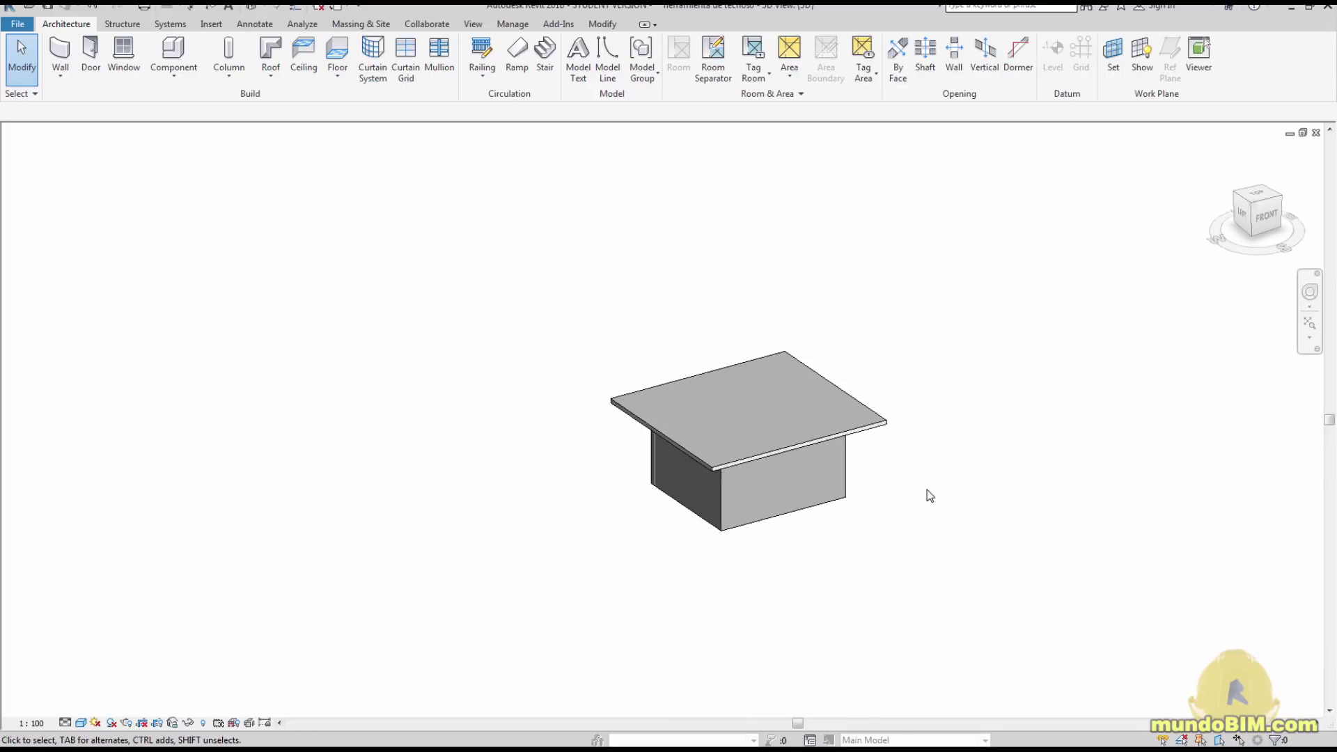
scroll(891, 399, "up", 1)
scroll(904, 397, "down", 1)
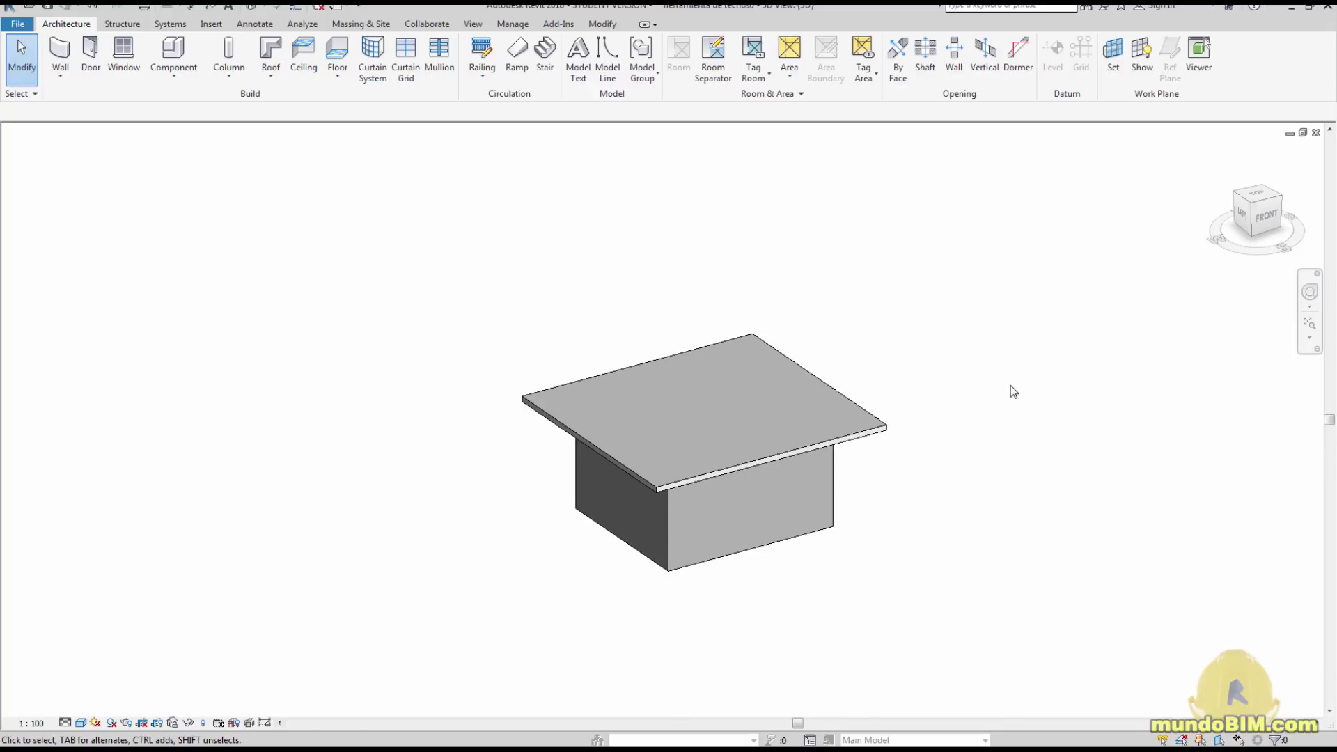
- Edit the roof's footprint and draw a slope arrow from the right boundary's midpoint to the left boundary's midpoint, about 6300 long
left_click(818, 392)
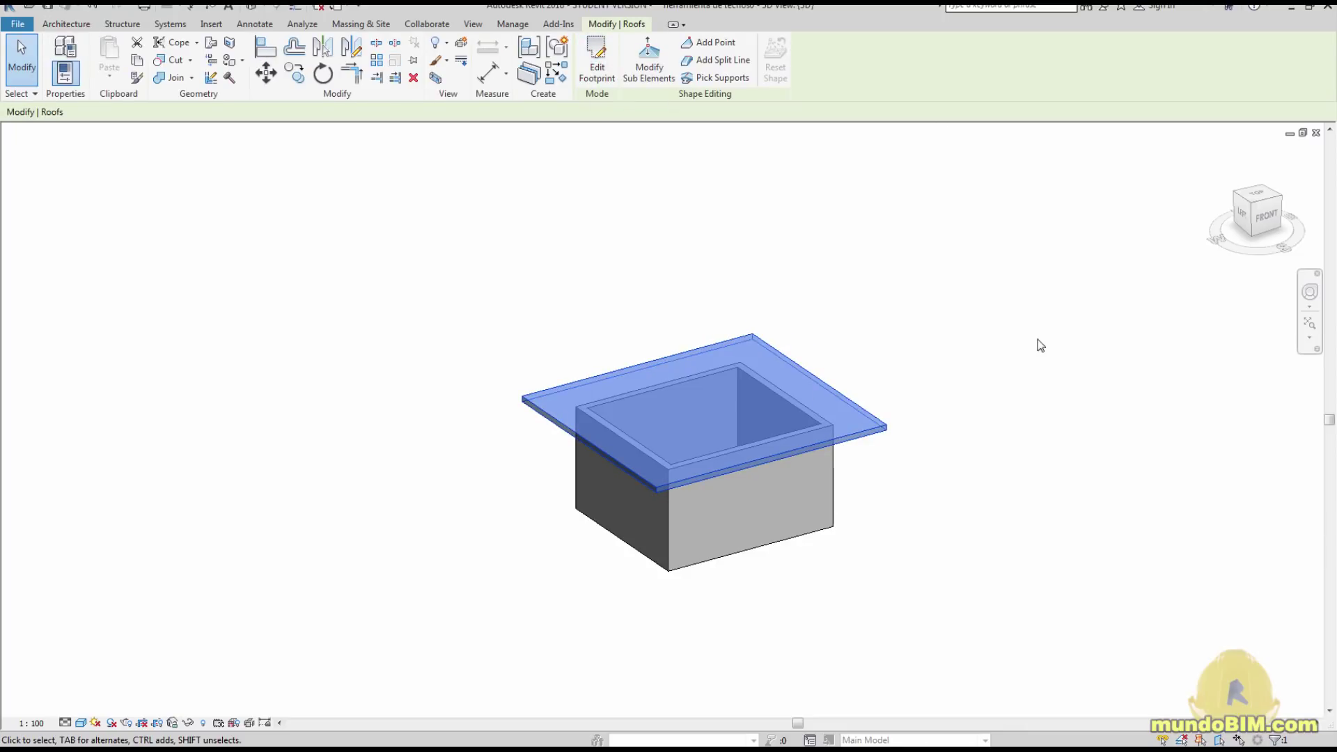
left_click(596, 68)
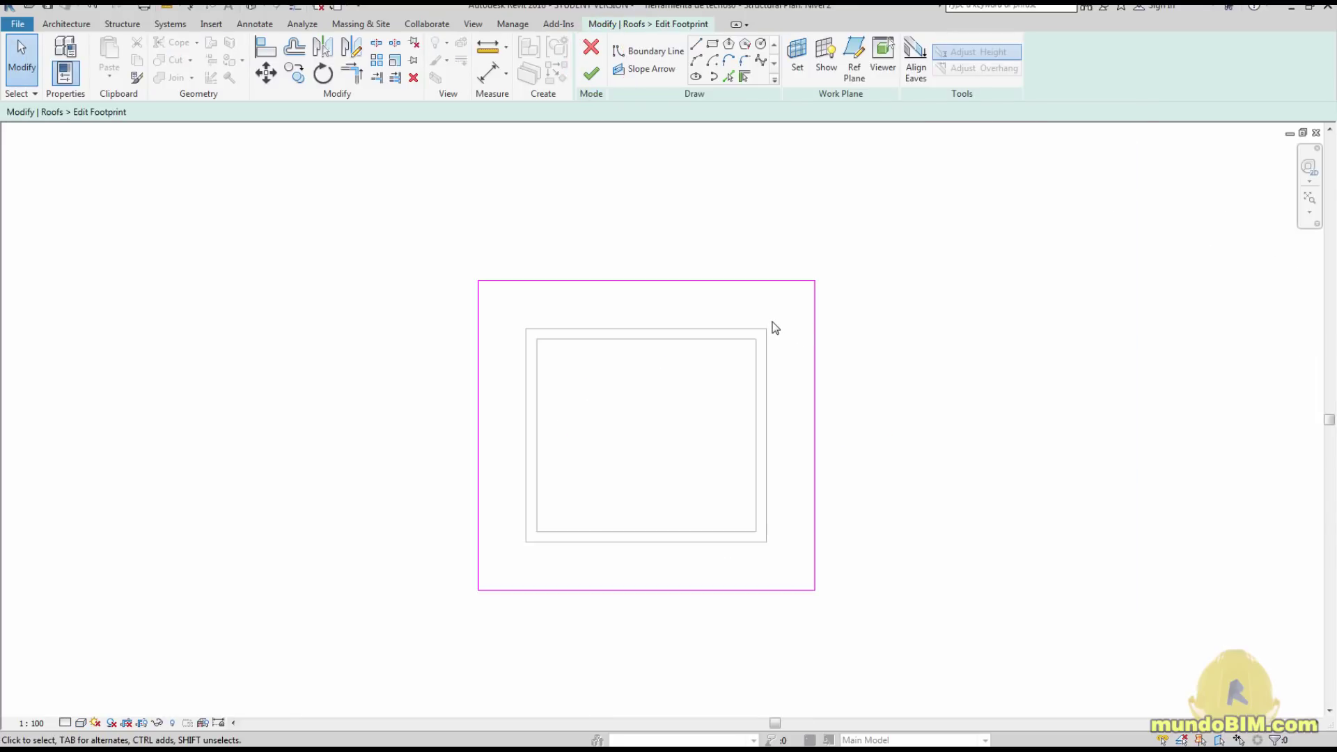
scroll(833, 331, "down", 1)
middle_click_drag(832, 331, 805, 288)
scroll(814, 296, "up", 1)
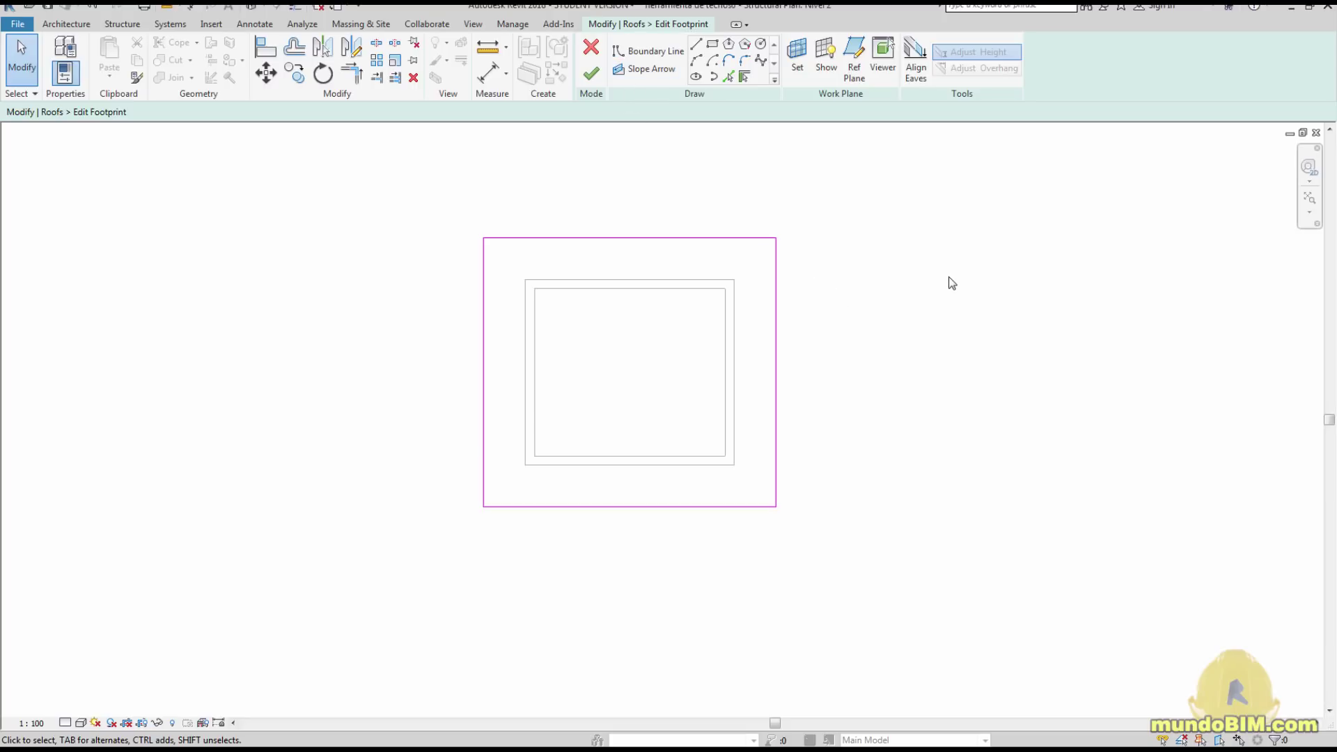
left_click(647, 70)
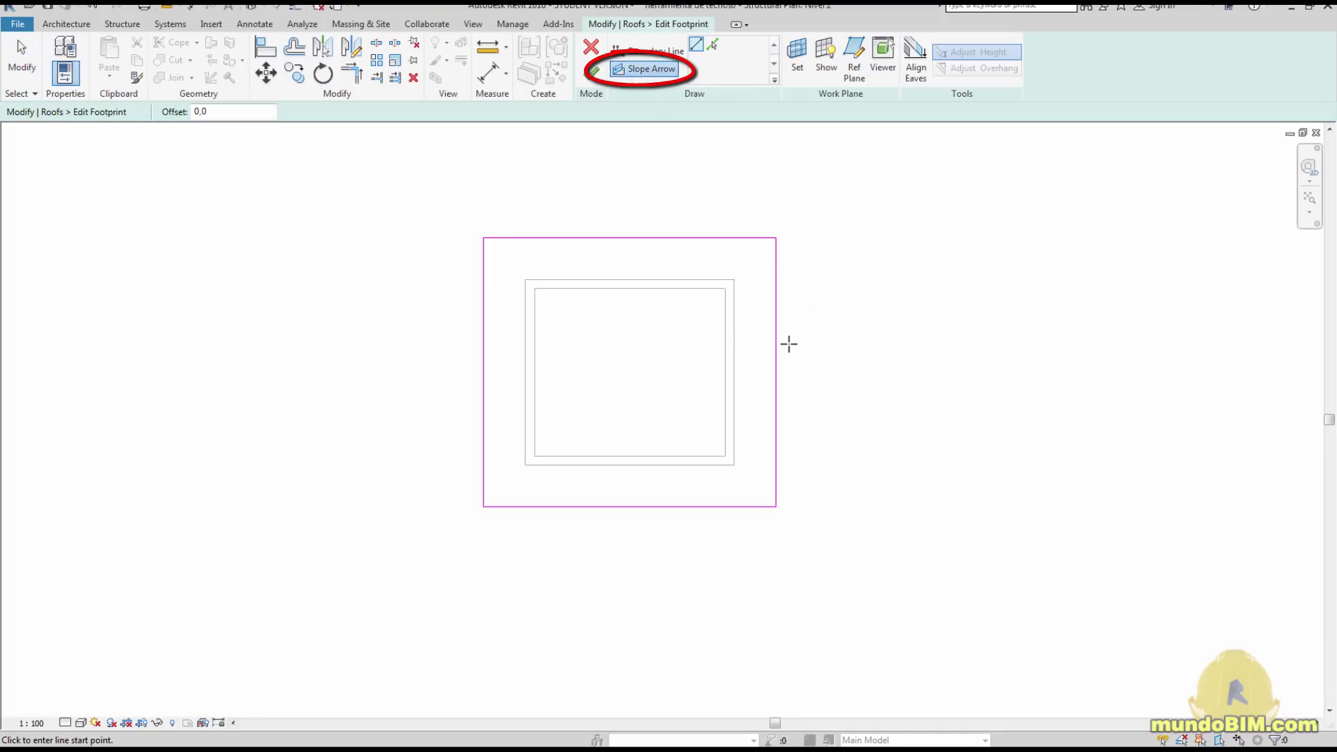
left_click(775, 374)
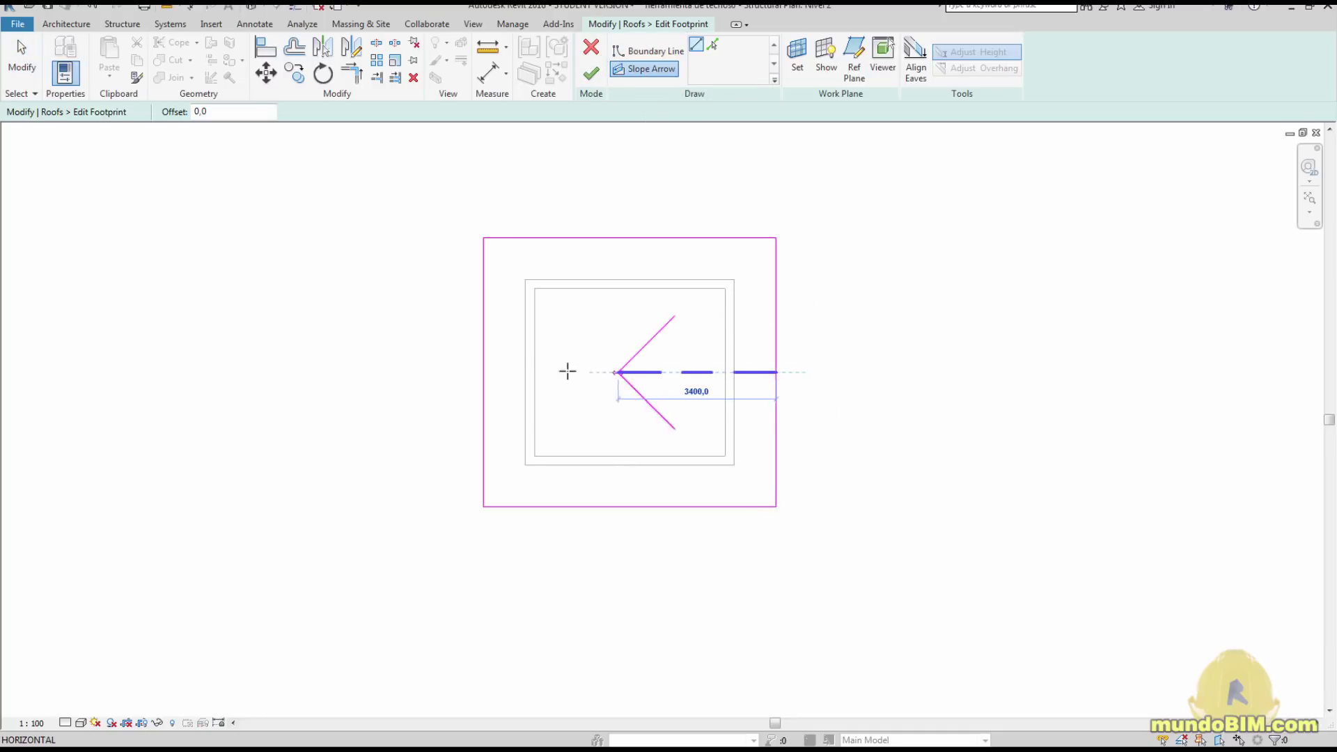
left_click(484, 373)
key("Escape")
key("Escape")
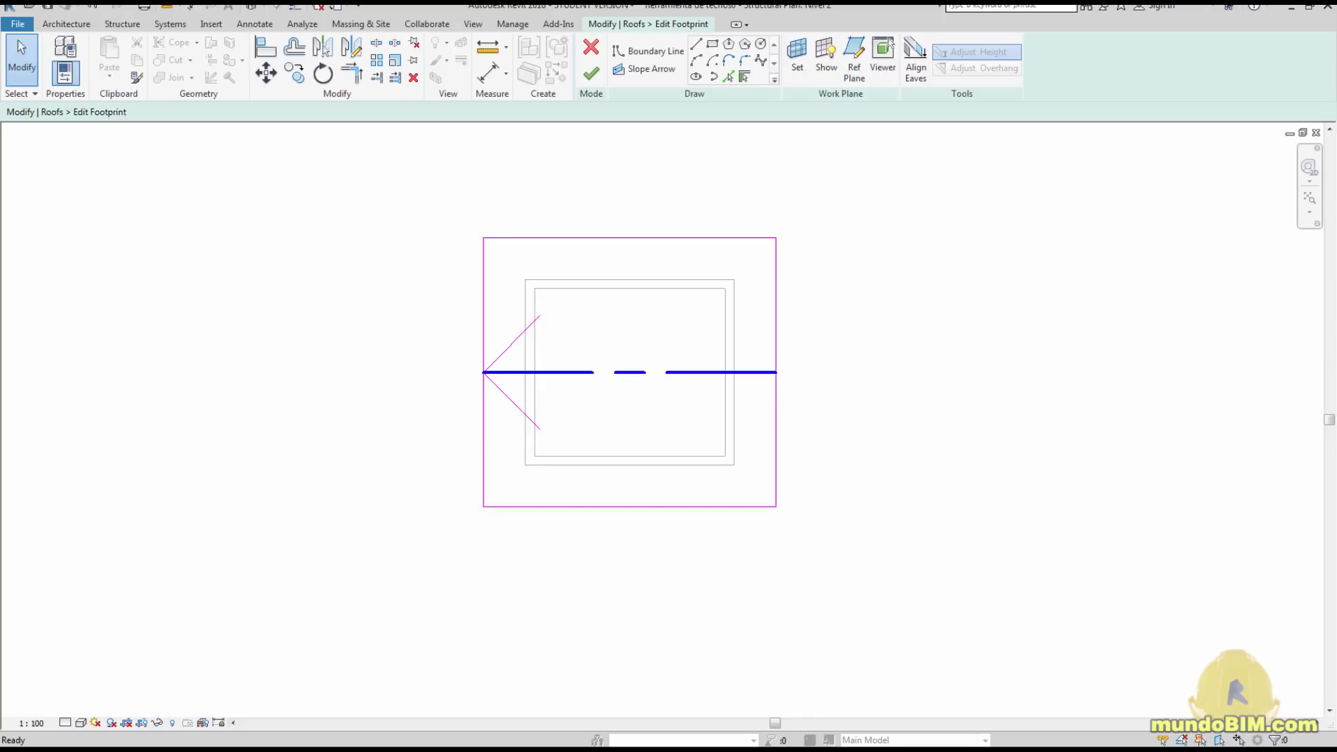
- Set the slope arrow's Specify property to Slope and its Level at Tail to Nivel 2
key("ctrl+1")
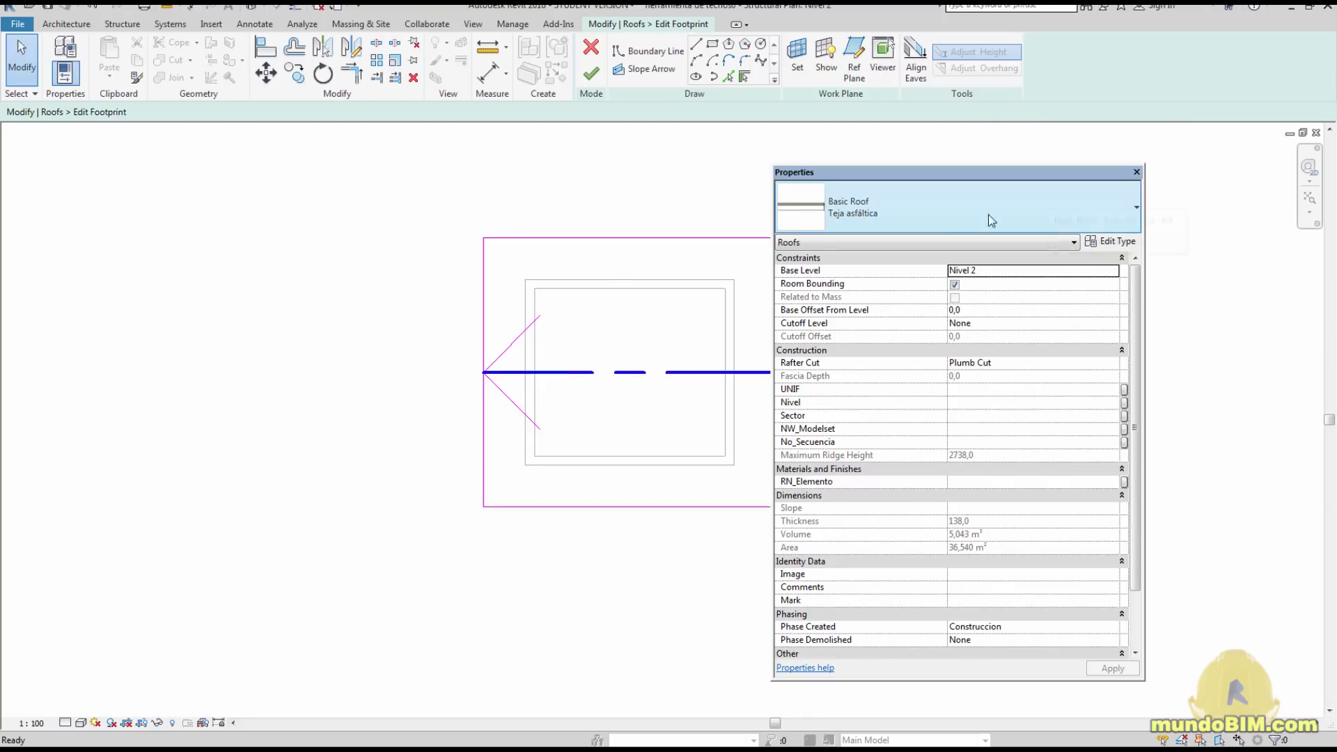
left_click(686, 372)
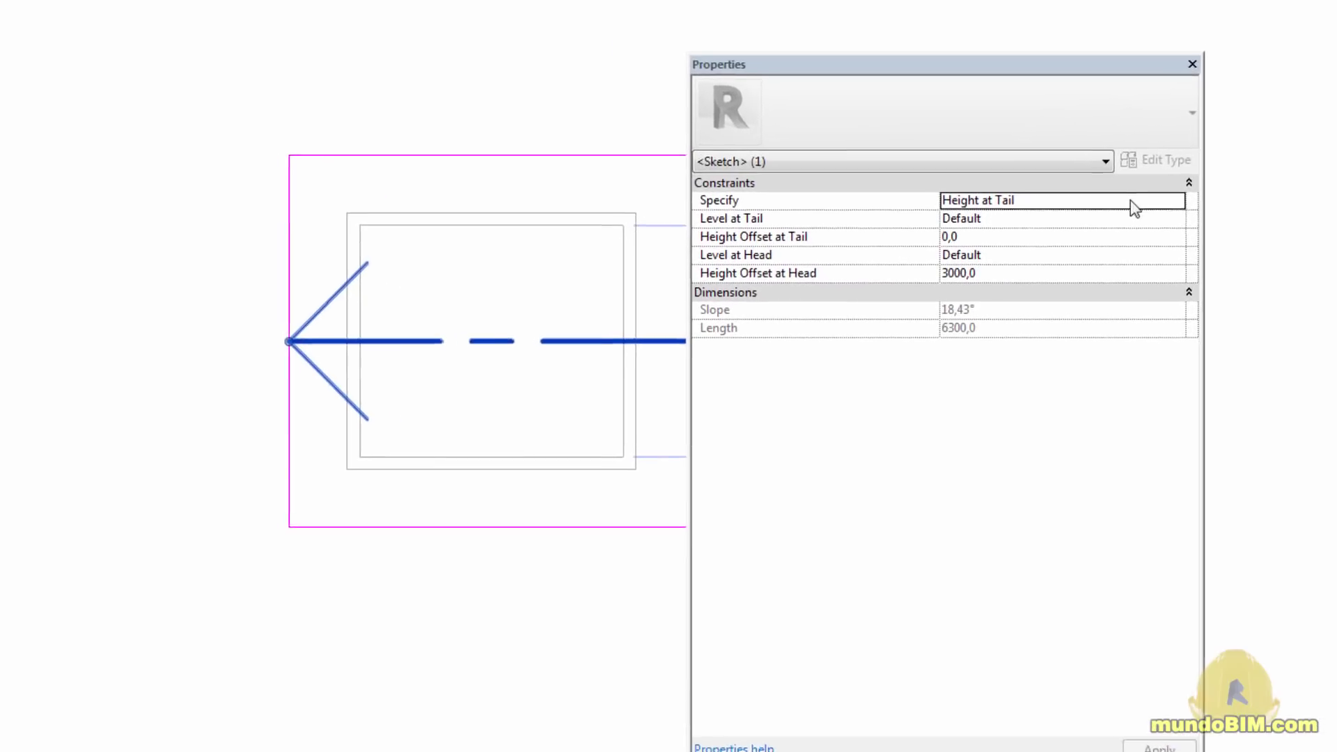
left_click_drag(1006, 50, 1070, 51)
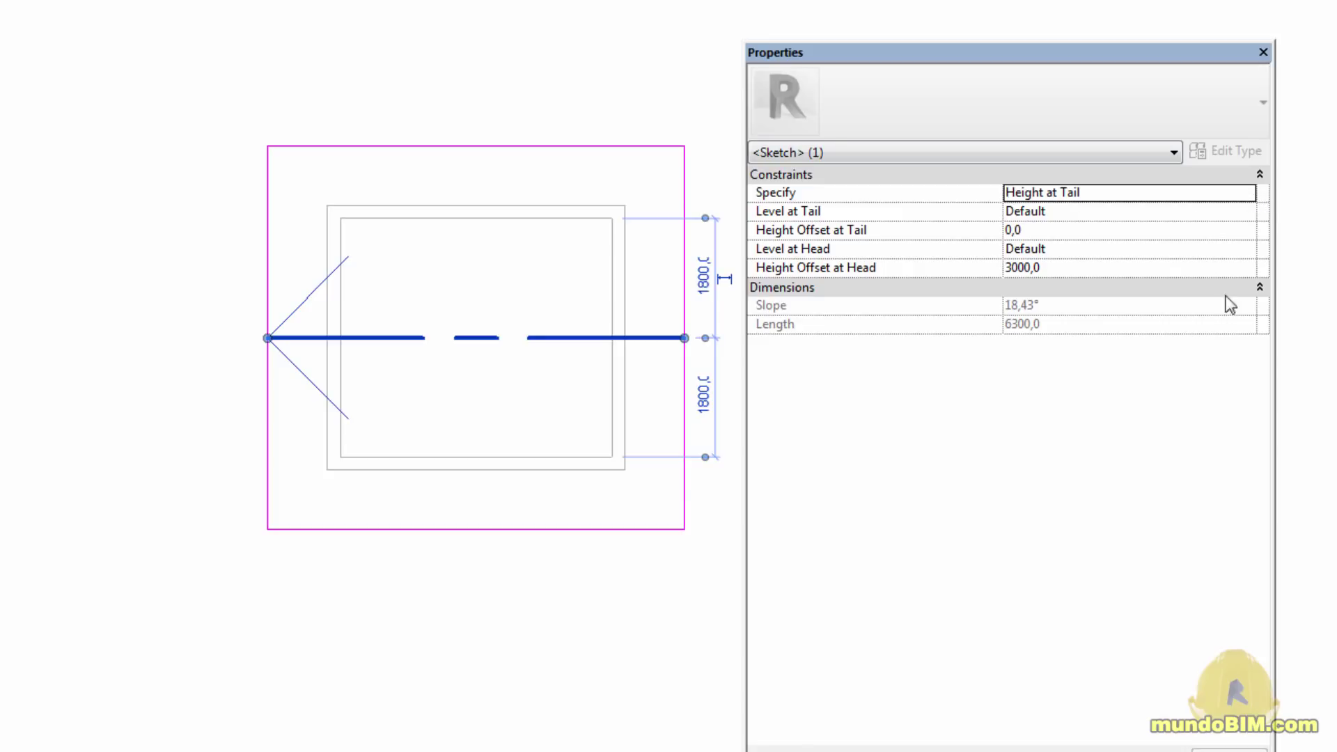
left_click(1251, 198)
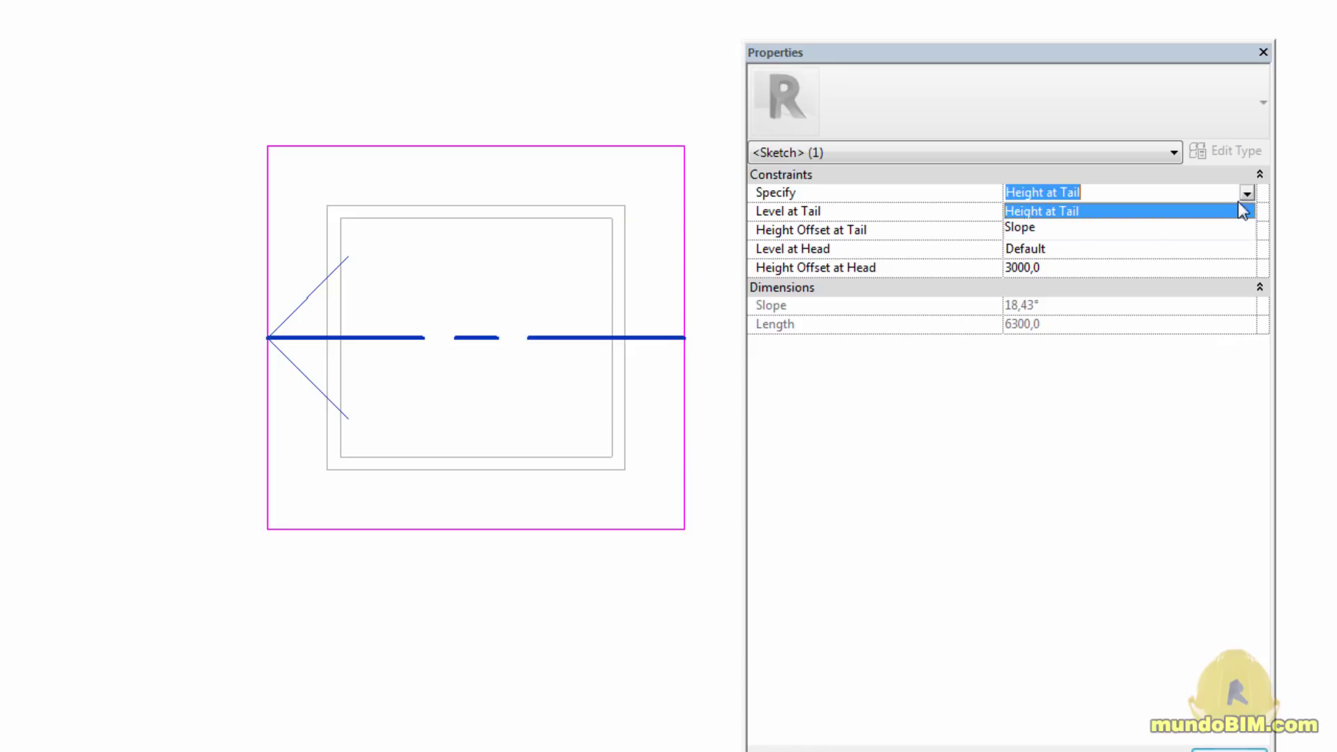
left_click(1044, 227)
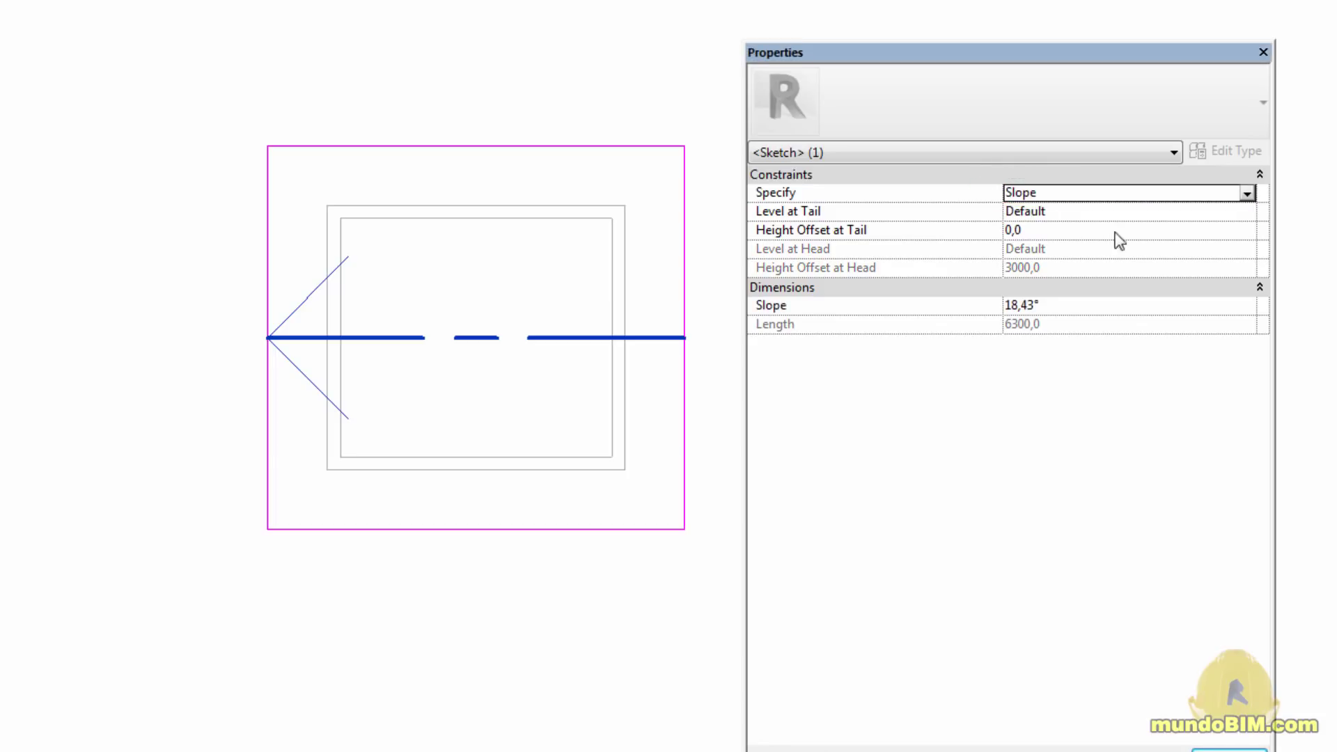
left_click(1247, 210)
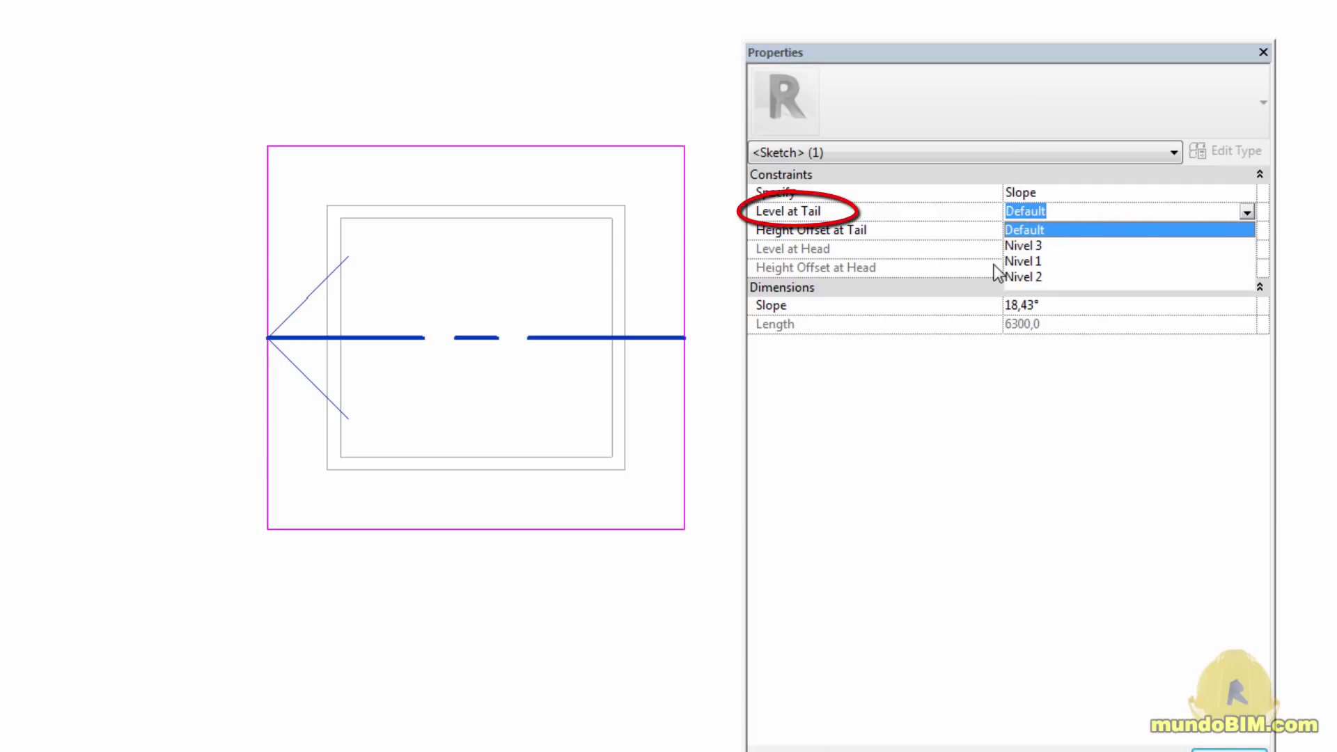
left_click(1048, 277)
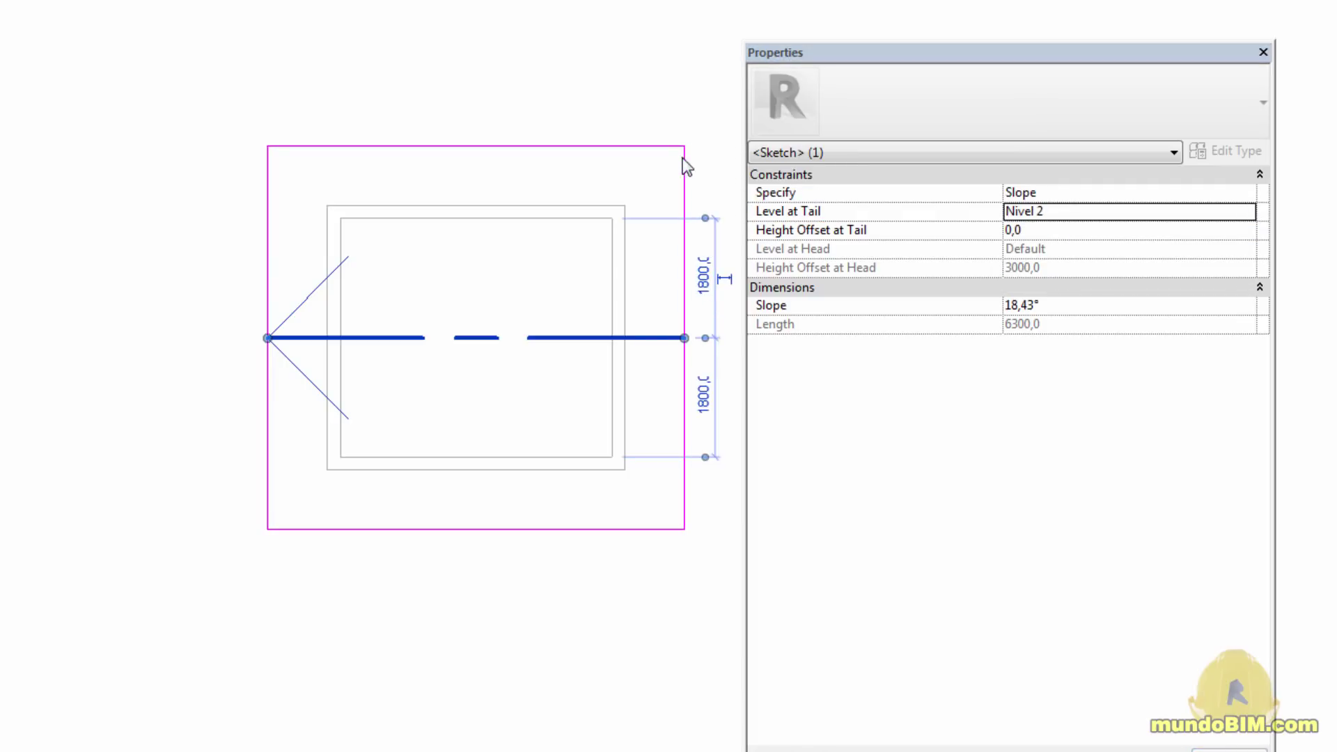
- Set the slope arrow's slope to 10% and finish editing the roof footprint
left_click(649, 303)
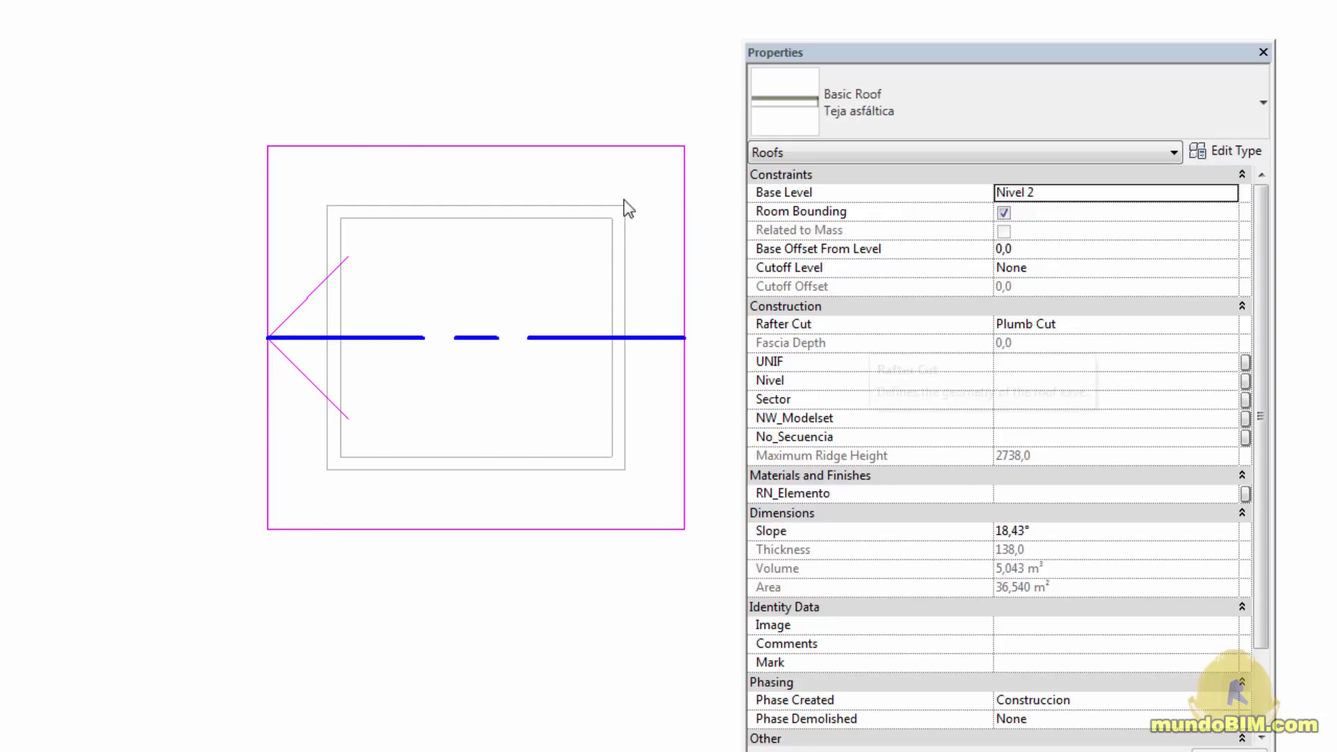
left_click(684, 193)
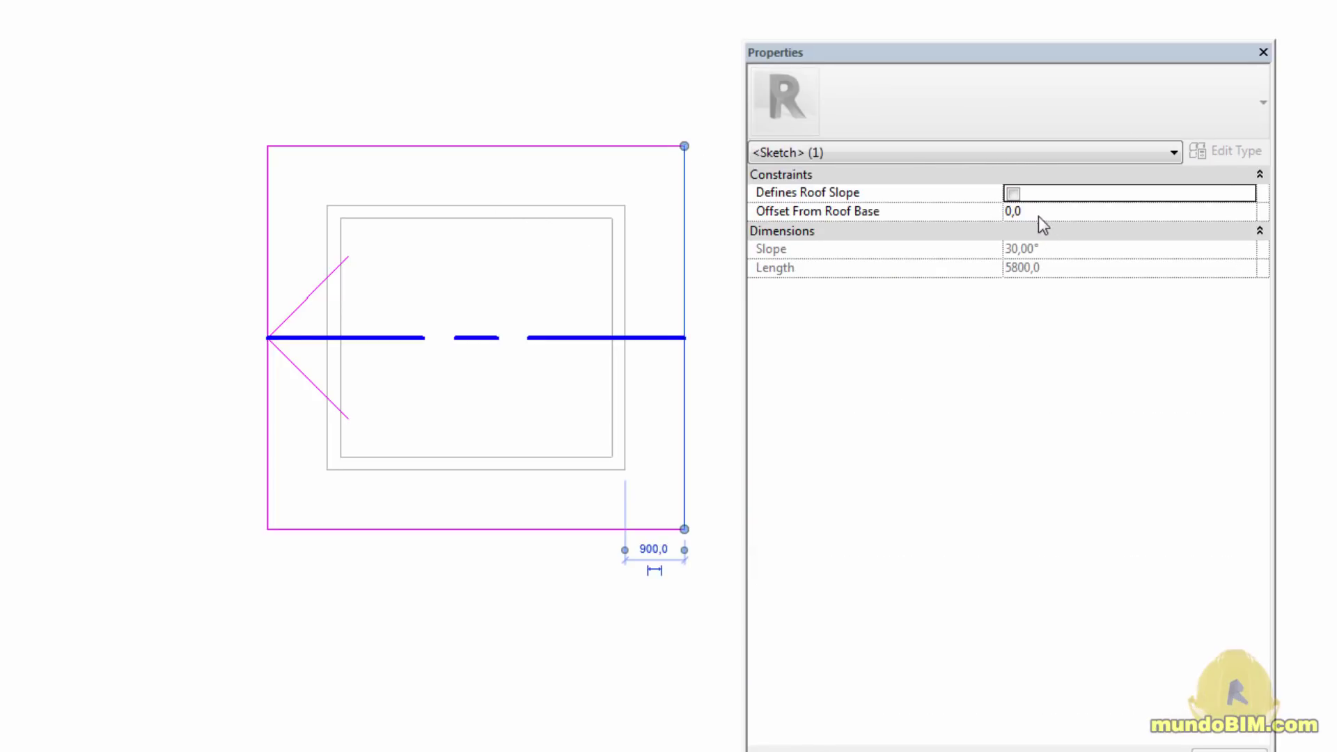
left_click(1122, 307)
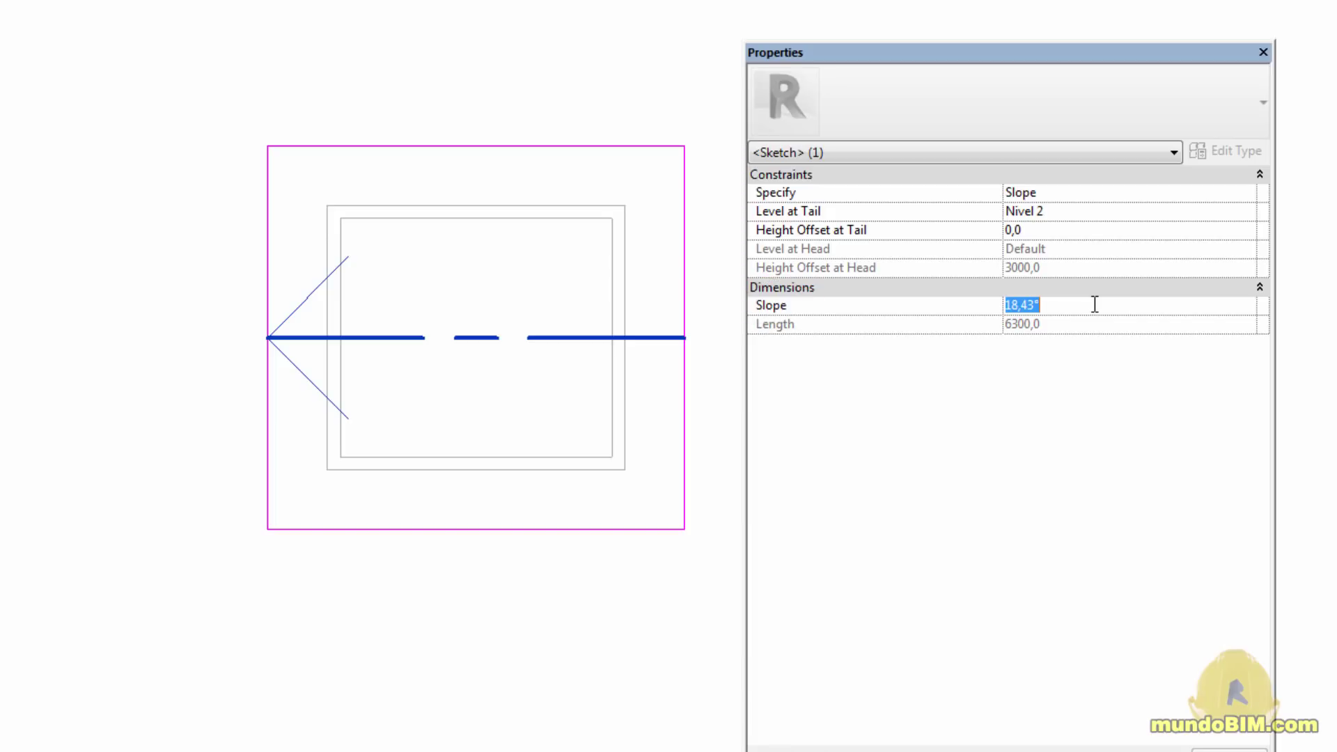
type("10%")
key("Return")
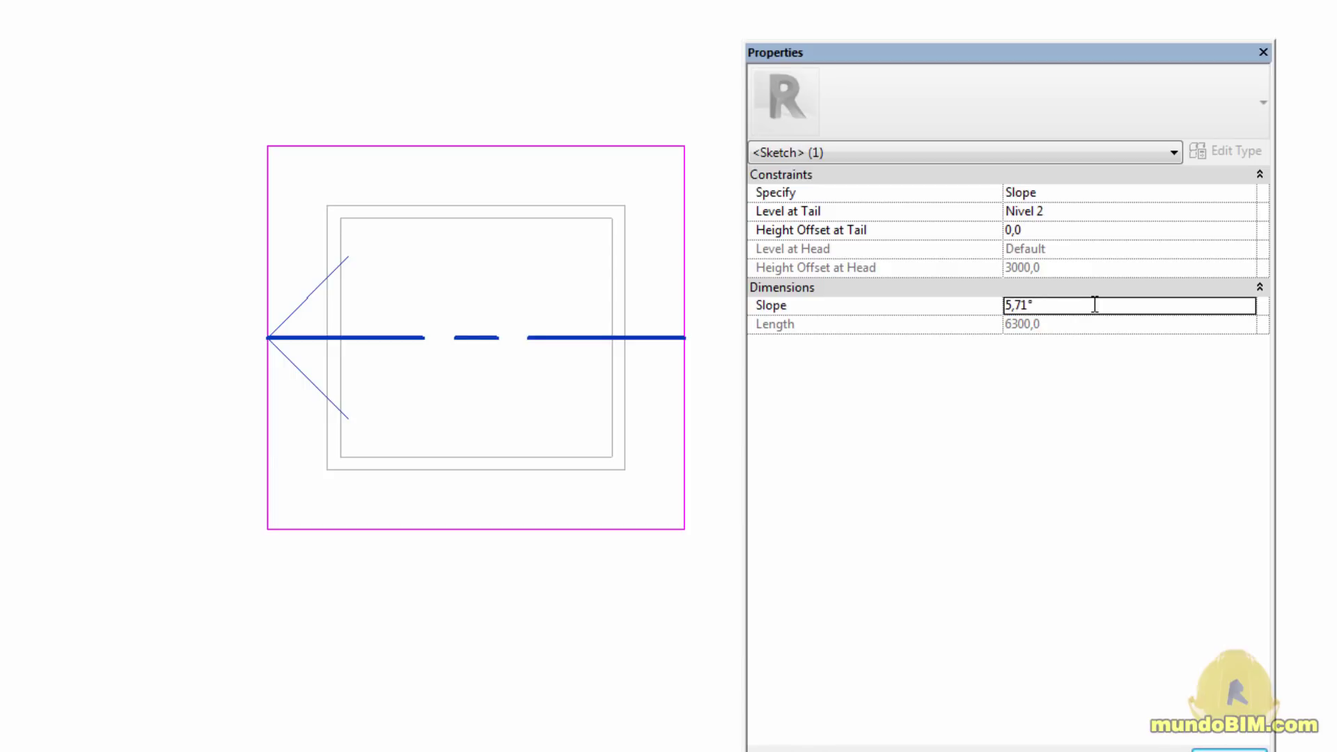
left_click(112, 141)
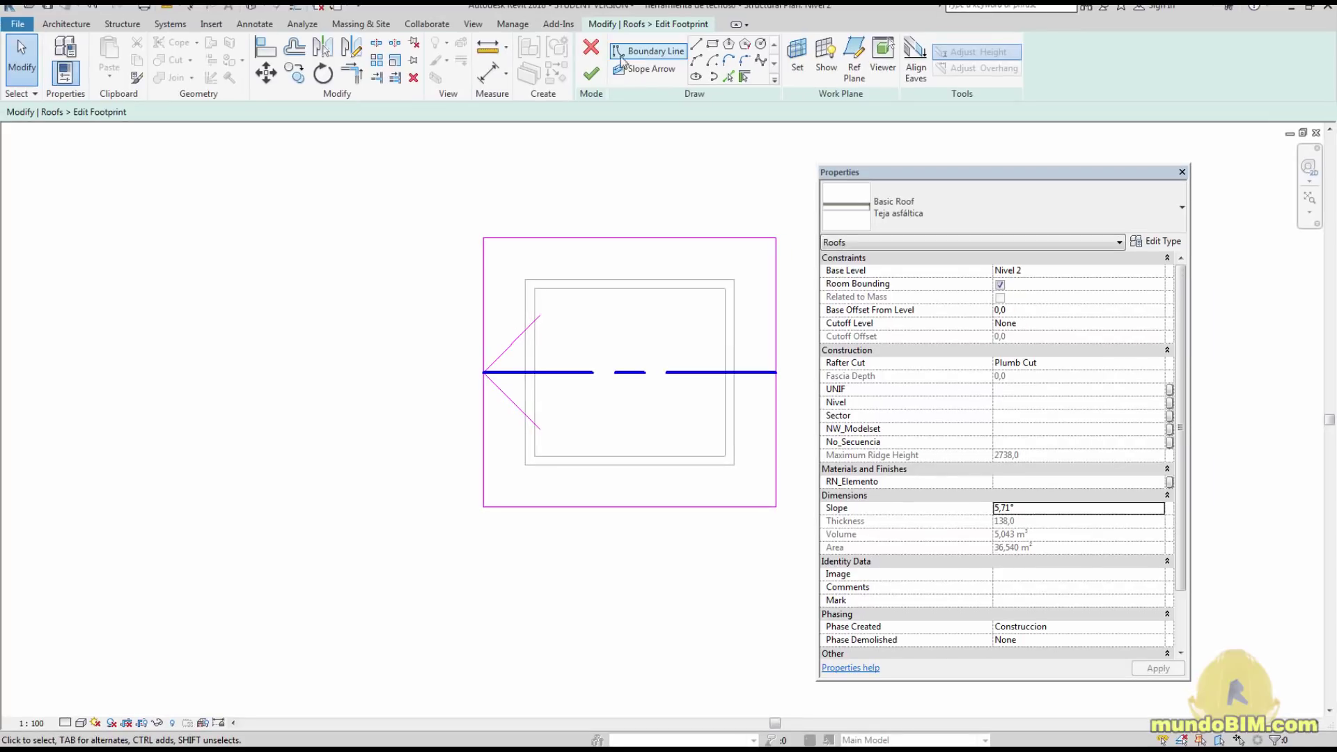
left_click(591, 73)
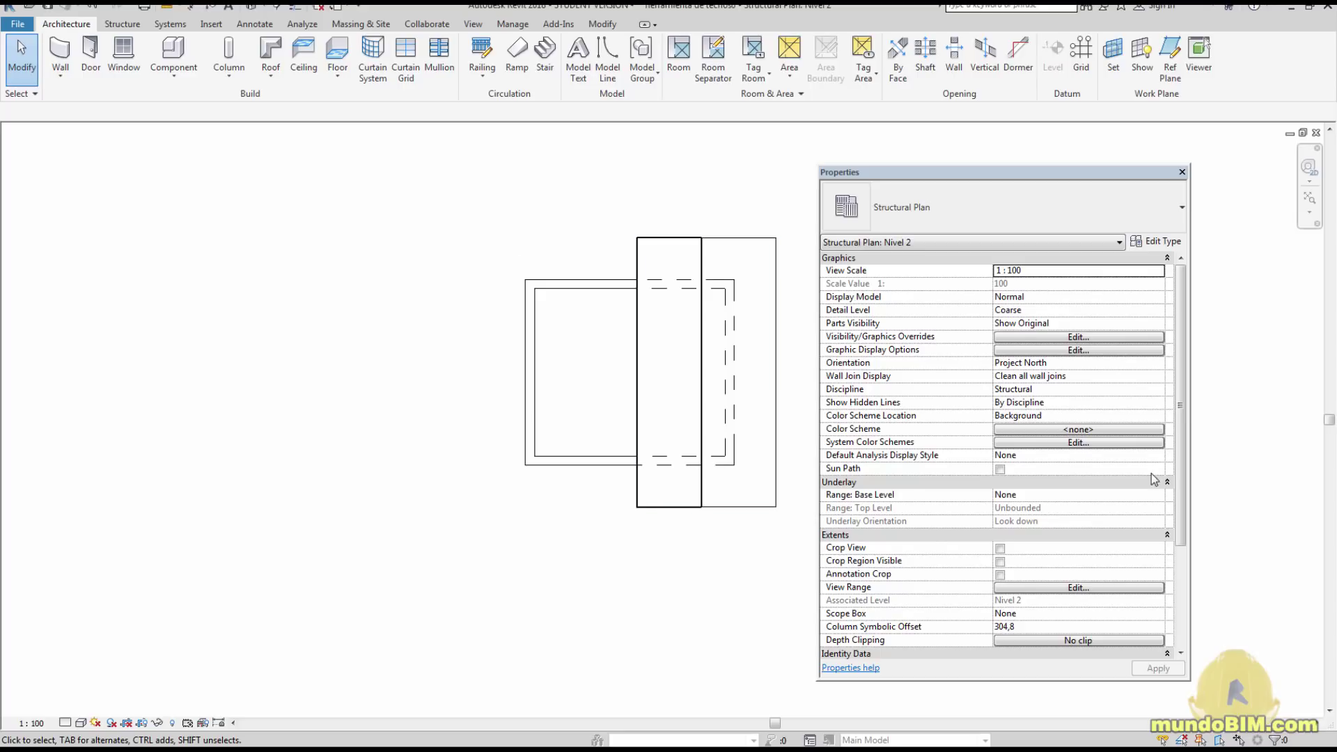
- Set the plan view range's cut plane and top offsets to 1500 and close the properties
left_click(1020, 589)
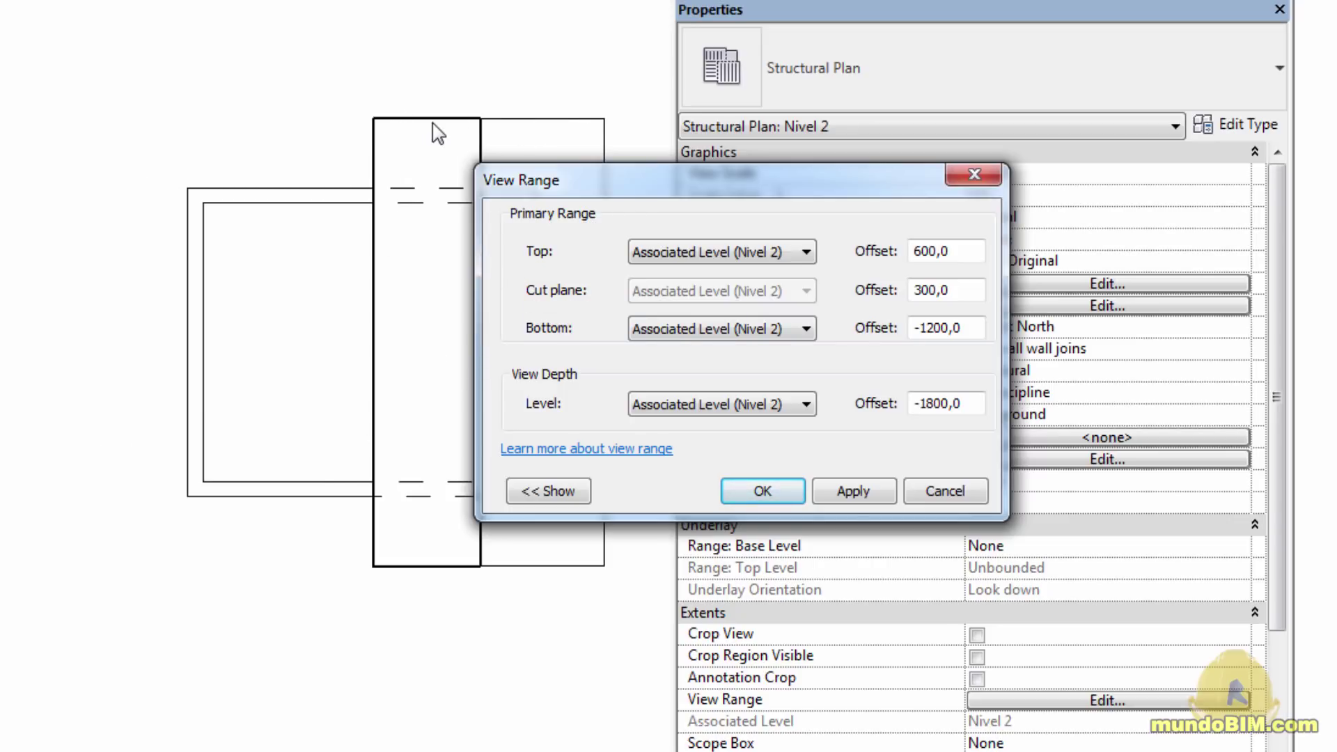
left_click_drag(967, 289, 848, 288)
type("1500")
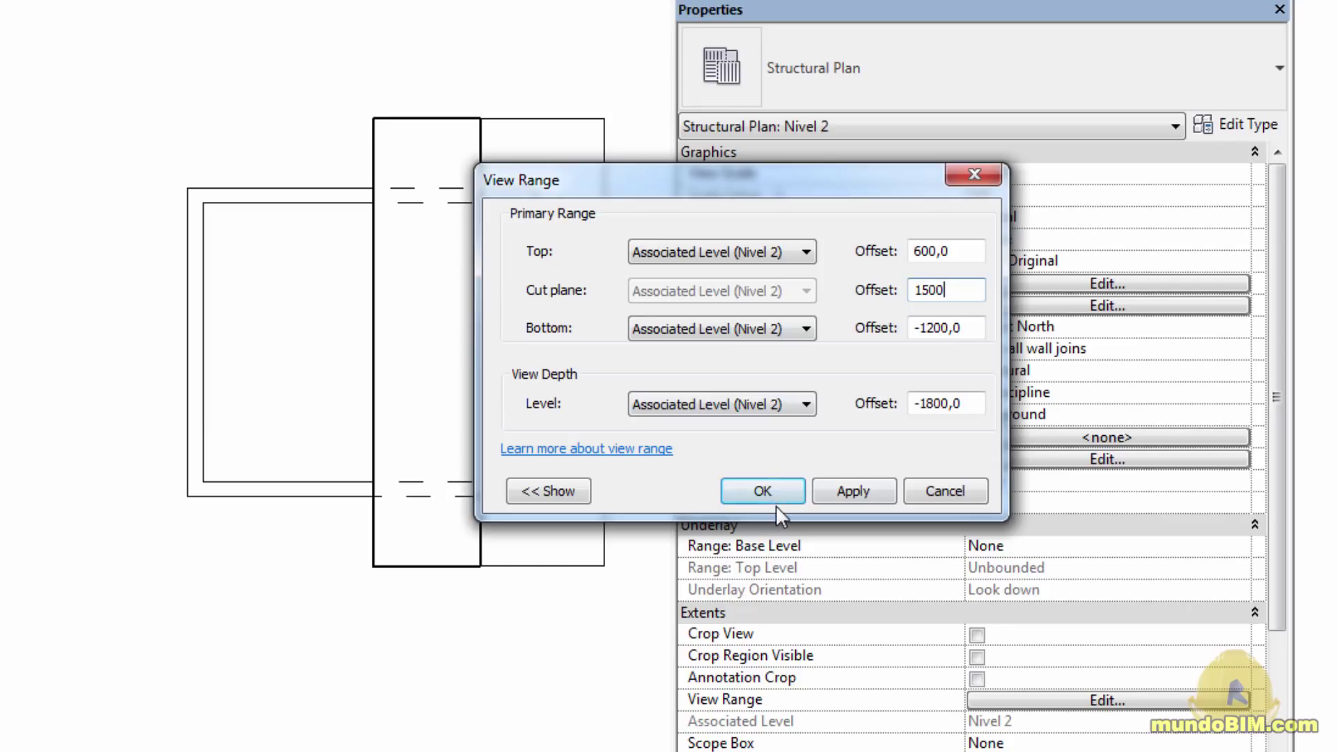
left_click(762, 490)
type("1500")
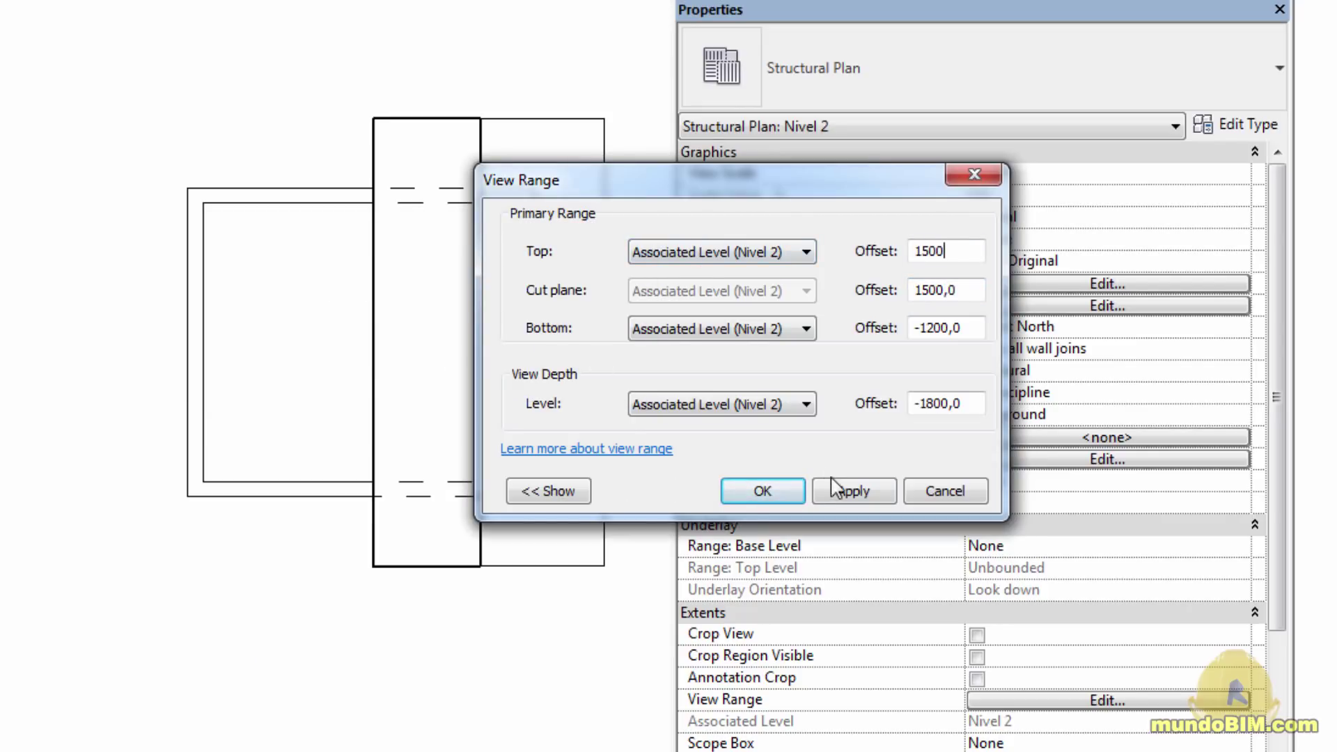
left_click(779, 496)
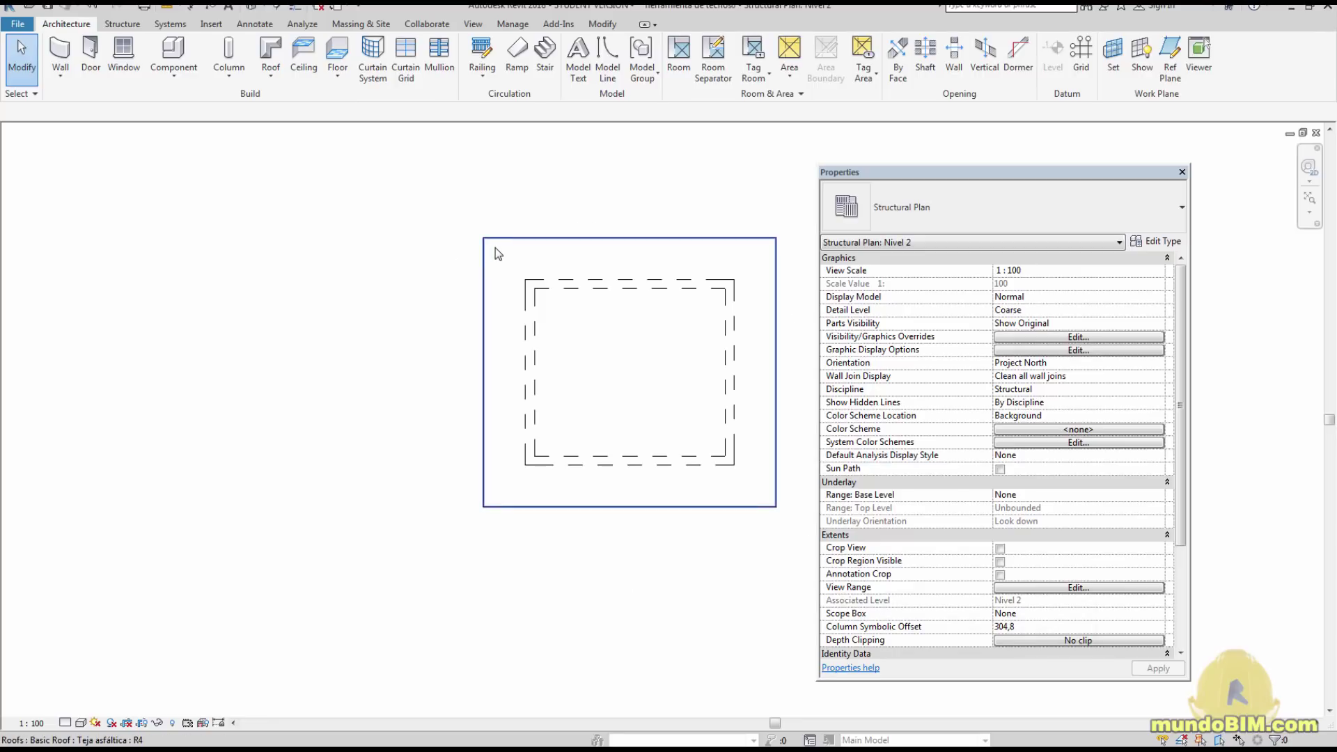
left_click(1020, 174)
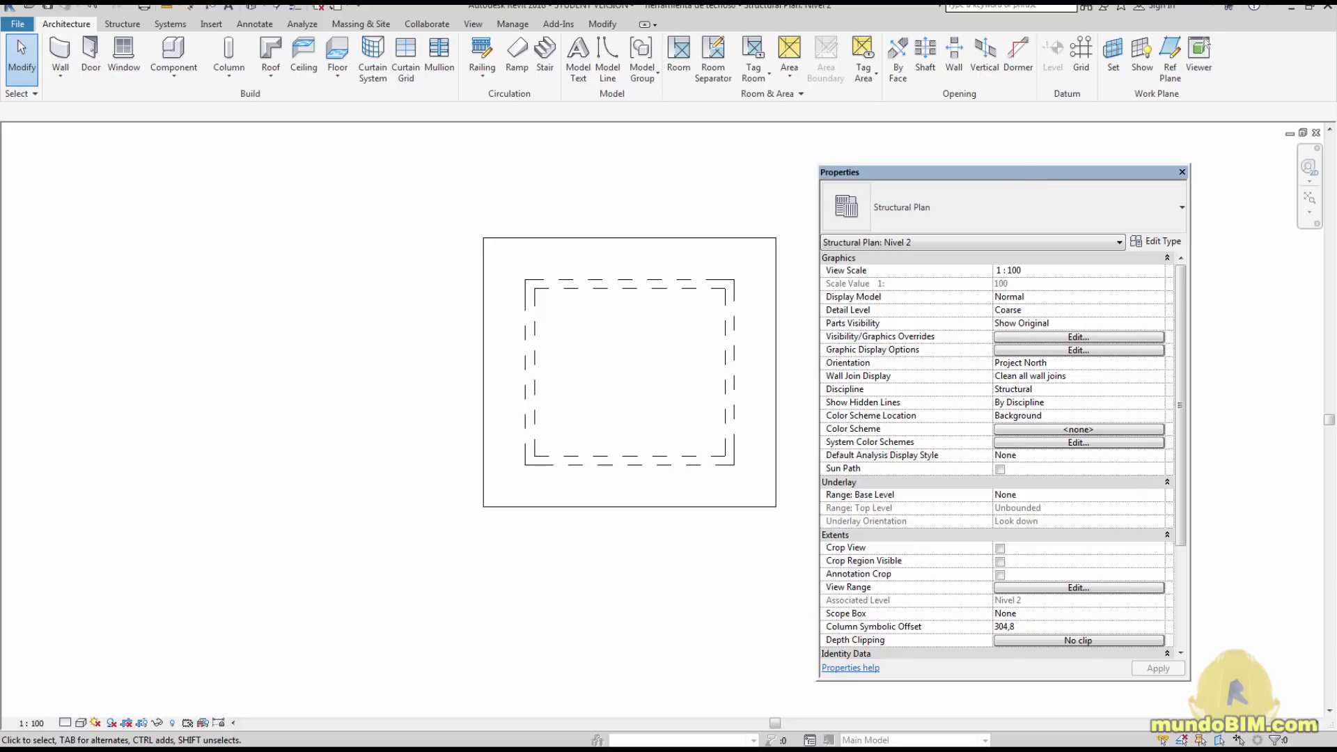
key("ctrl+1")
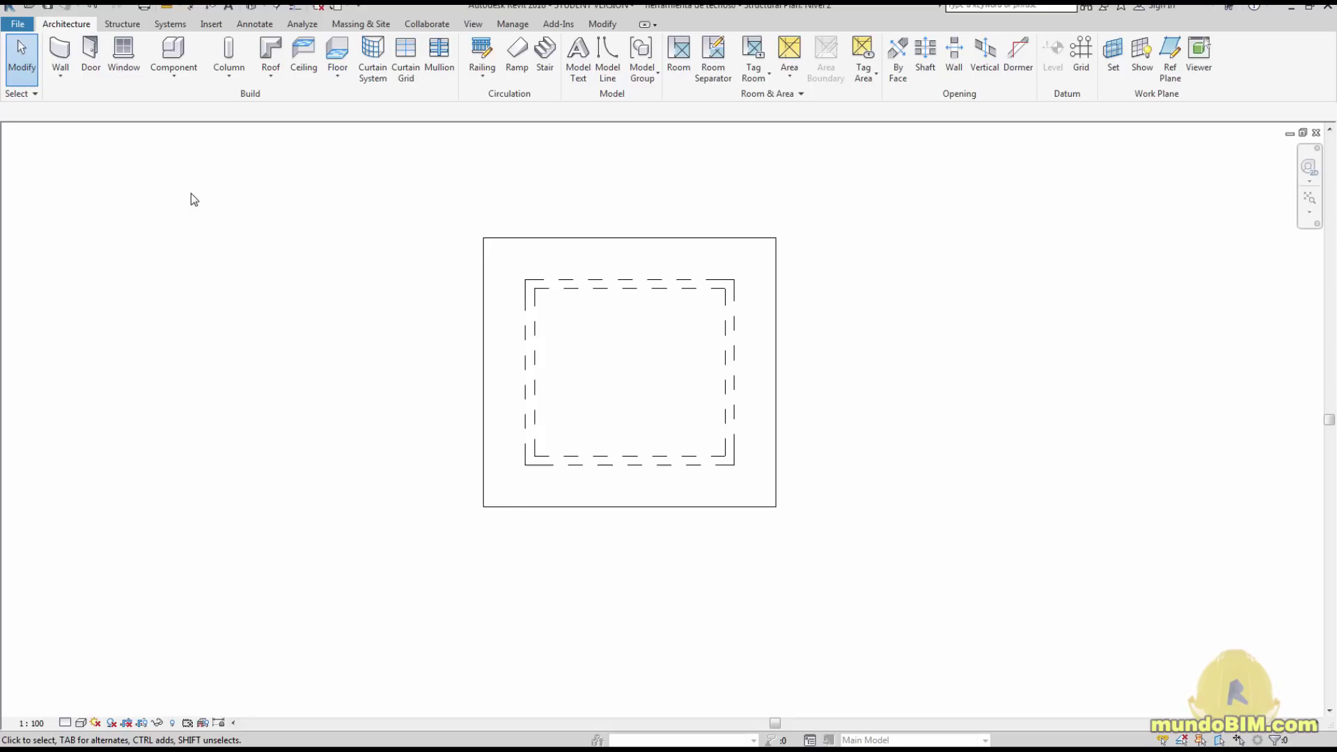
- Switch to the 3D view and examine the single-slope roof above the walls from the front
left_click(255, 6)
middle_click_drag(751, 400, 1002, 449, "shift")
left_click(787, 325)
left_click(1024, 439)
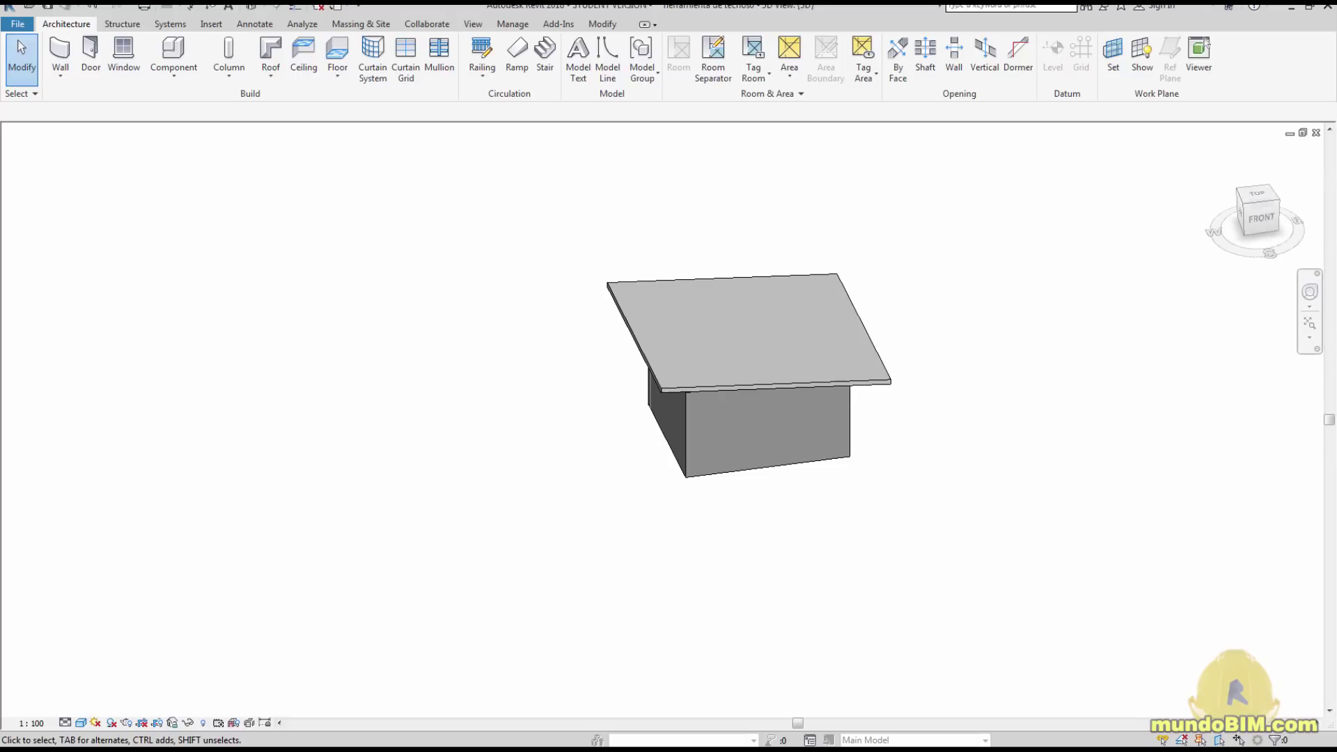
key("ctrl+Tab")
middle_click_drag(286, 439, 639, 383)
- Return to the Nivel 2 plan, edit the roof's footprint and delete its slope arrow
key("ctrl+Tab")
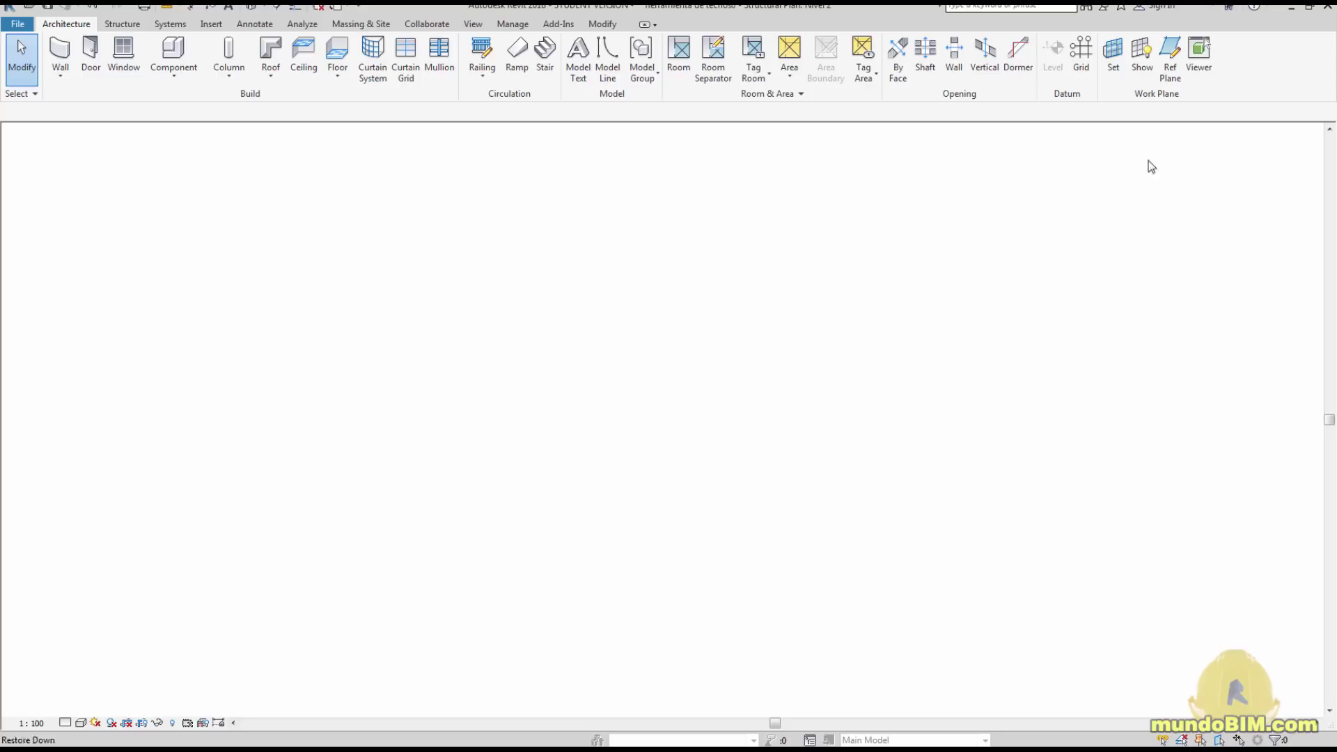
left_click(720, 237)
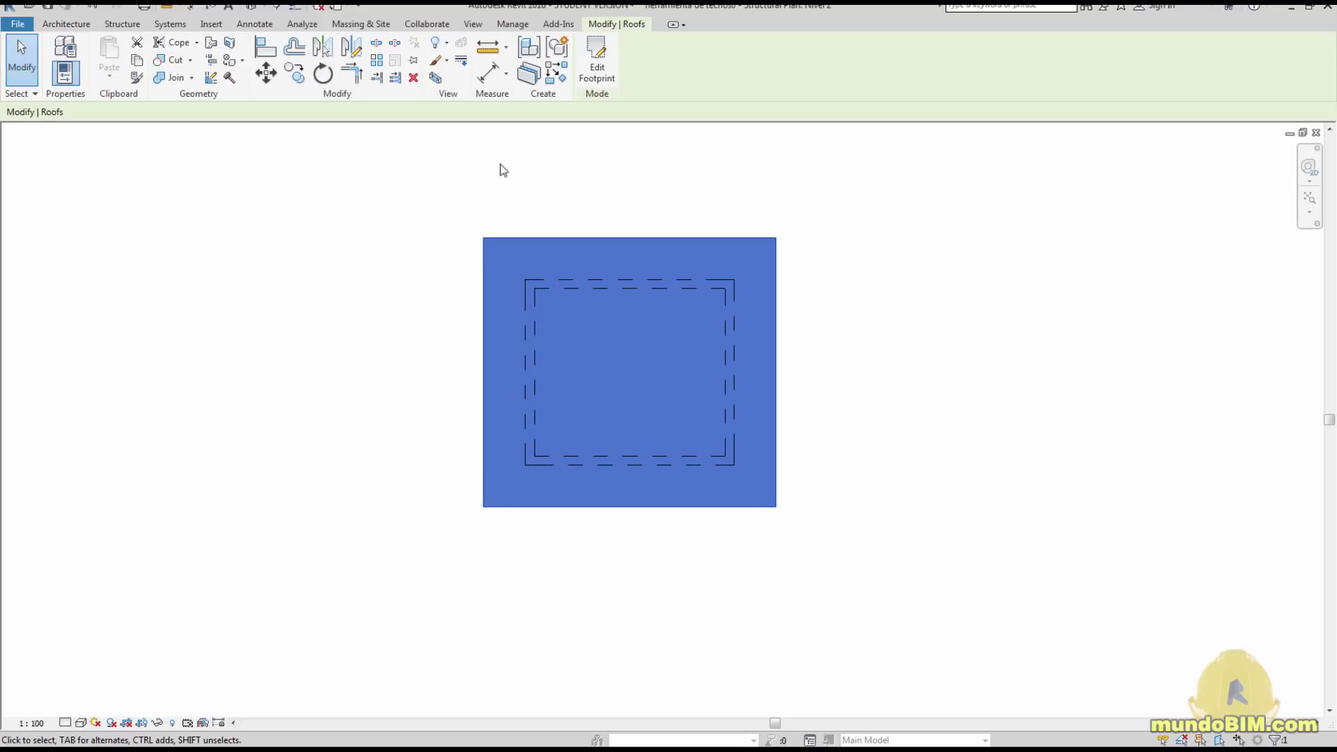
left_click(597, 57)
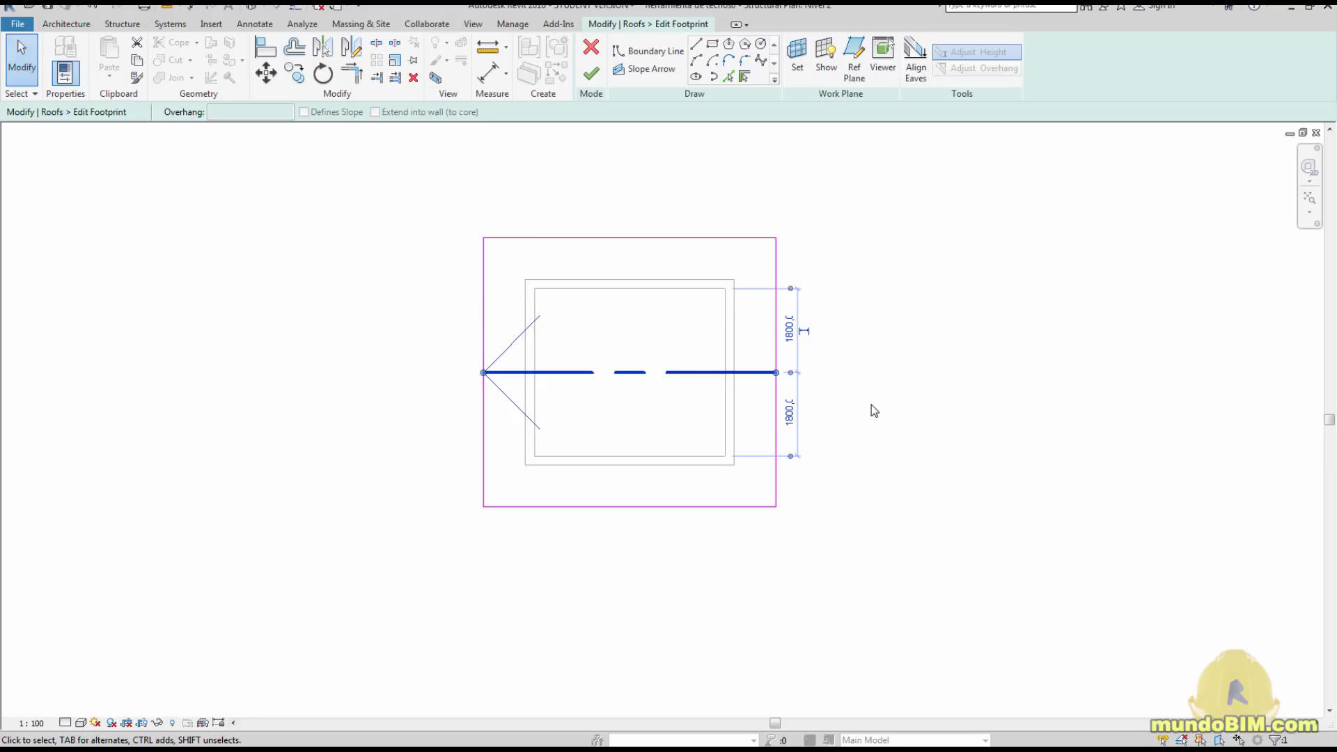
key("Delete")
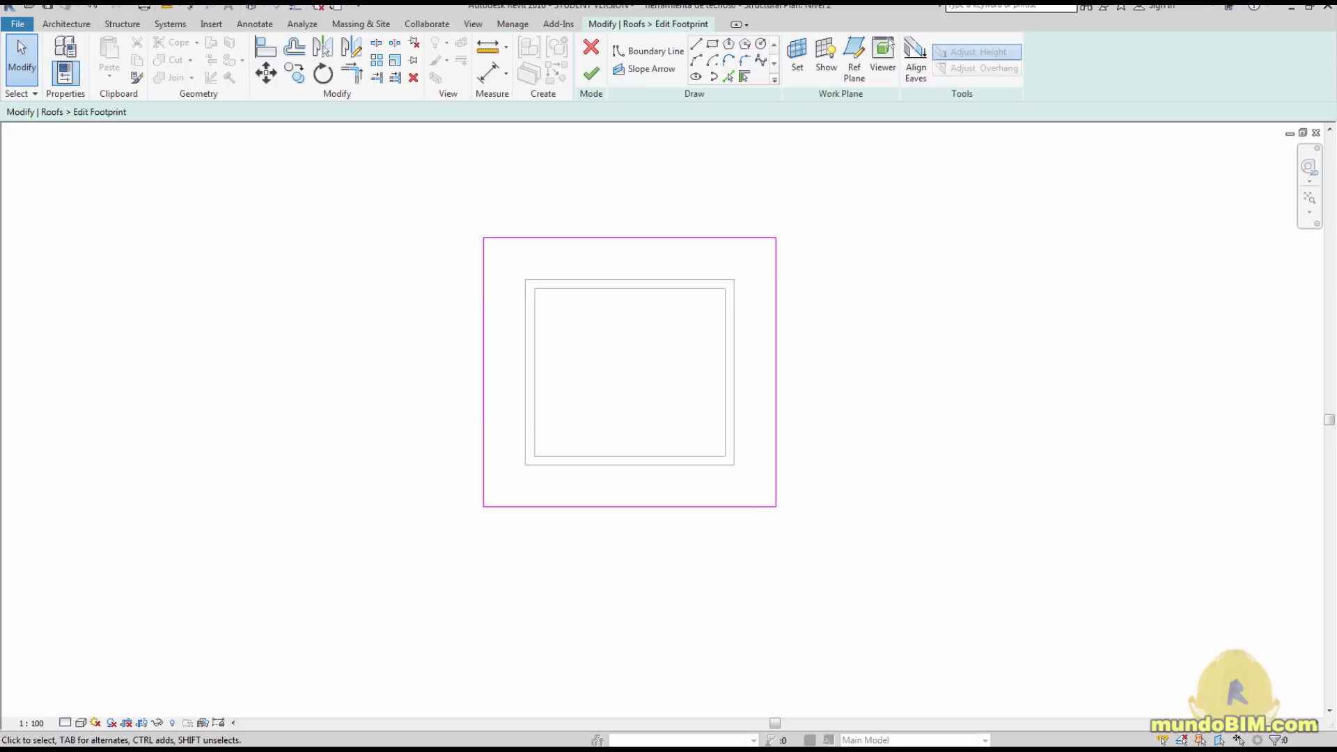
middle_click_drag(985, 327, 690, 343)
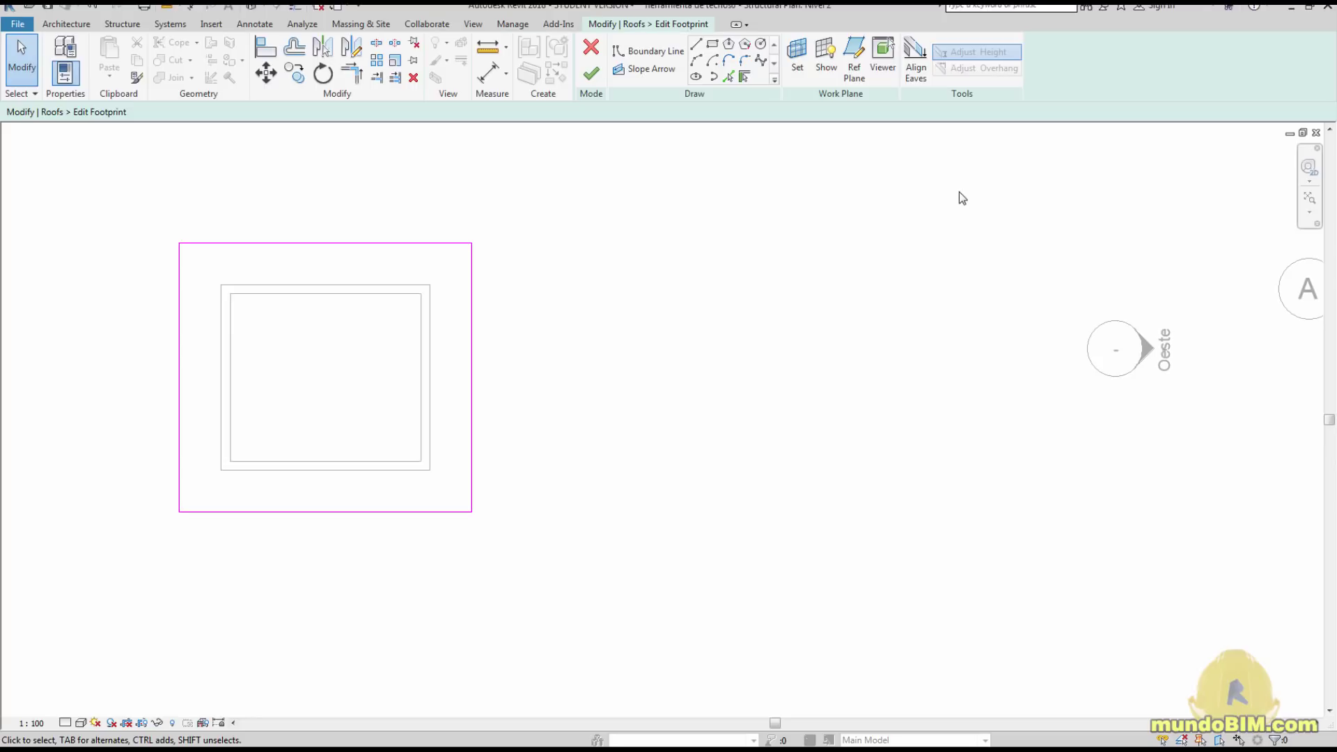
- Make the roof's left and right boundary lines define the roof slope
key("ctrl+1")
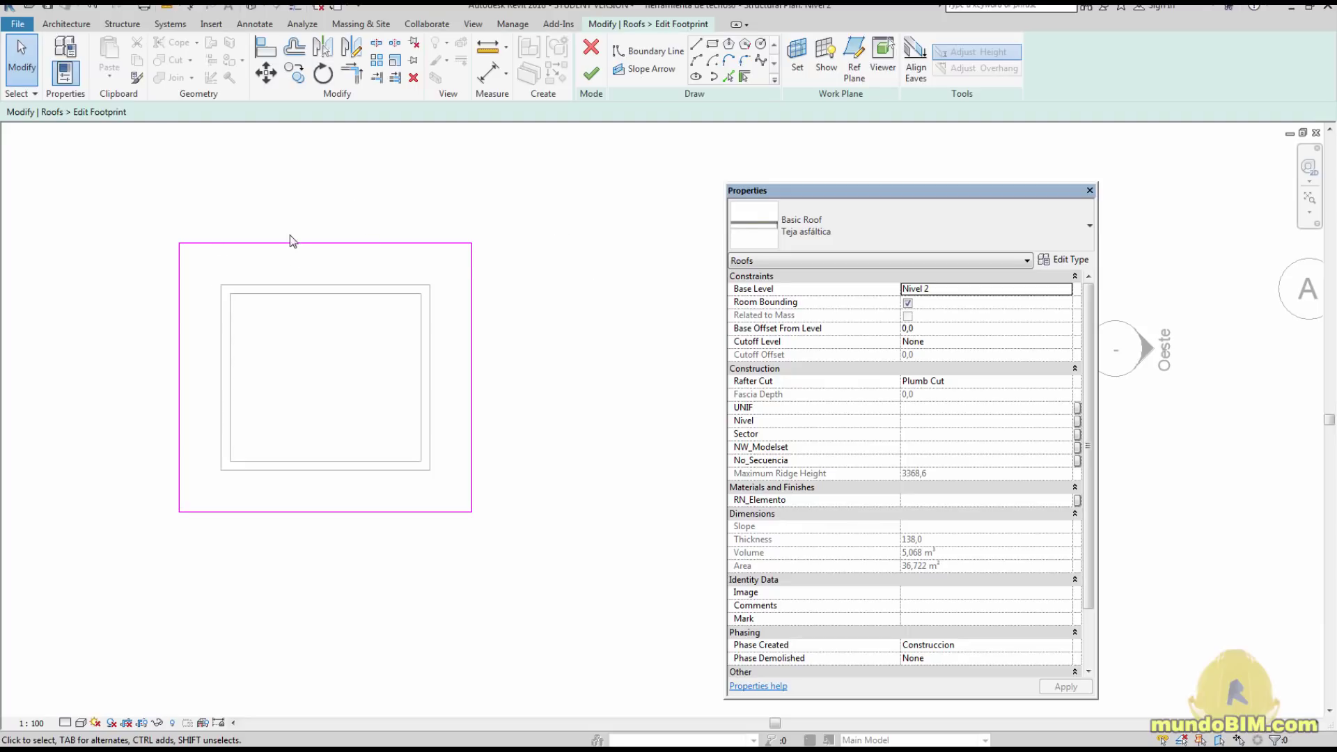
left_click(473, 312)
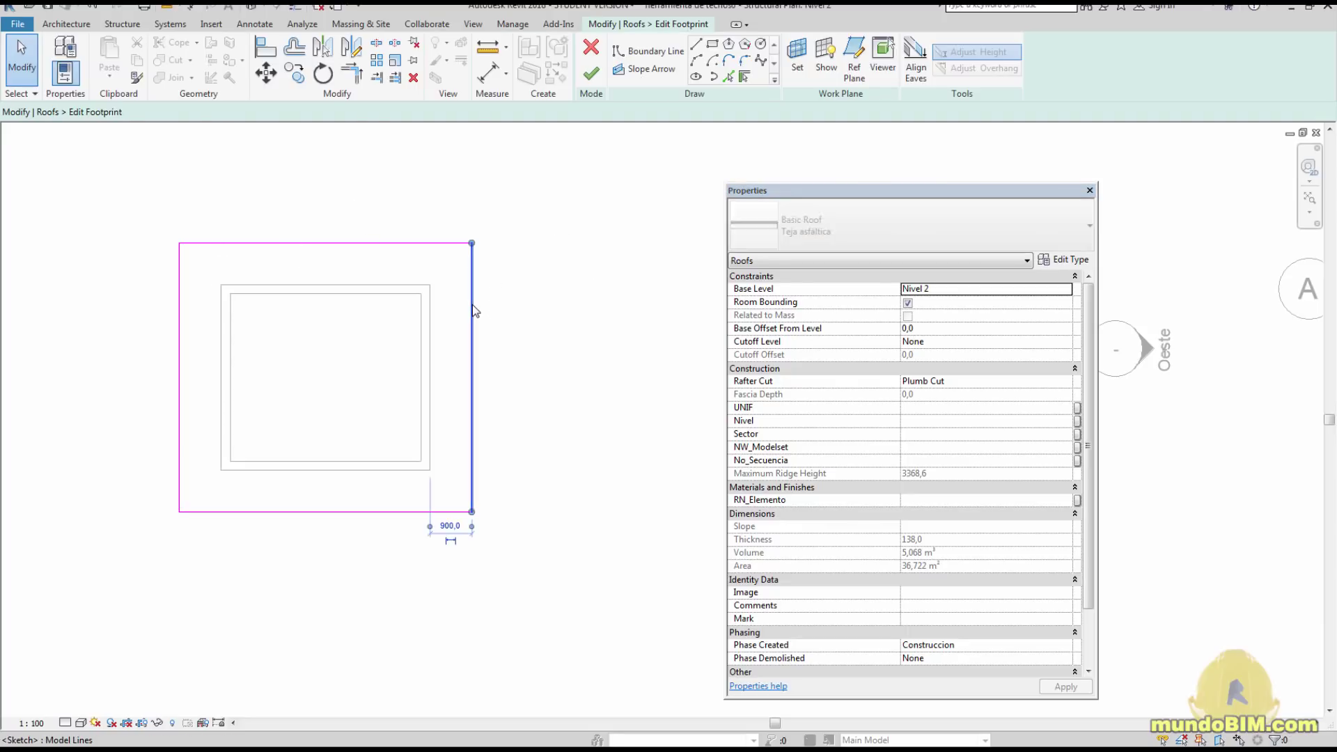
left_click(179, 279, "ctrl")
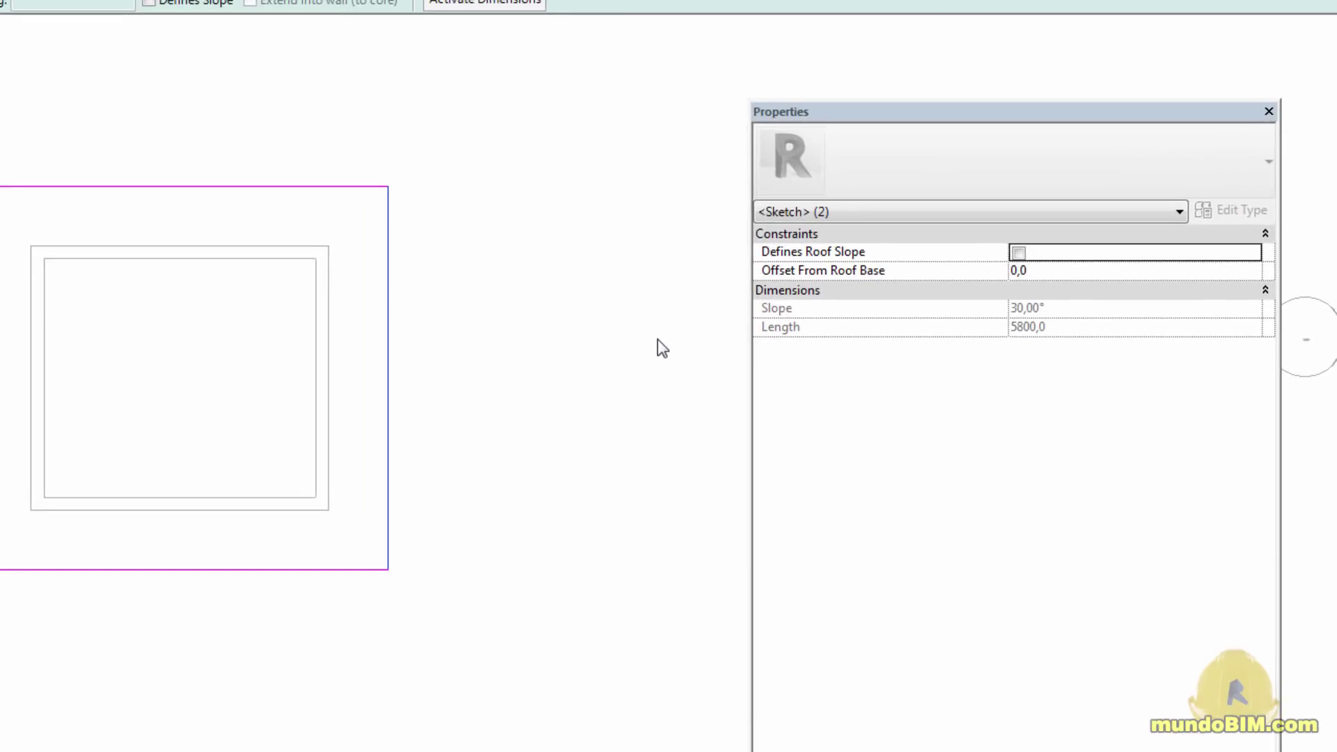
left_click(1019, 253)
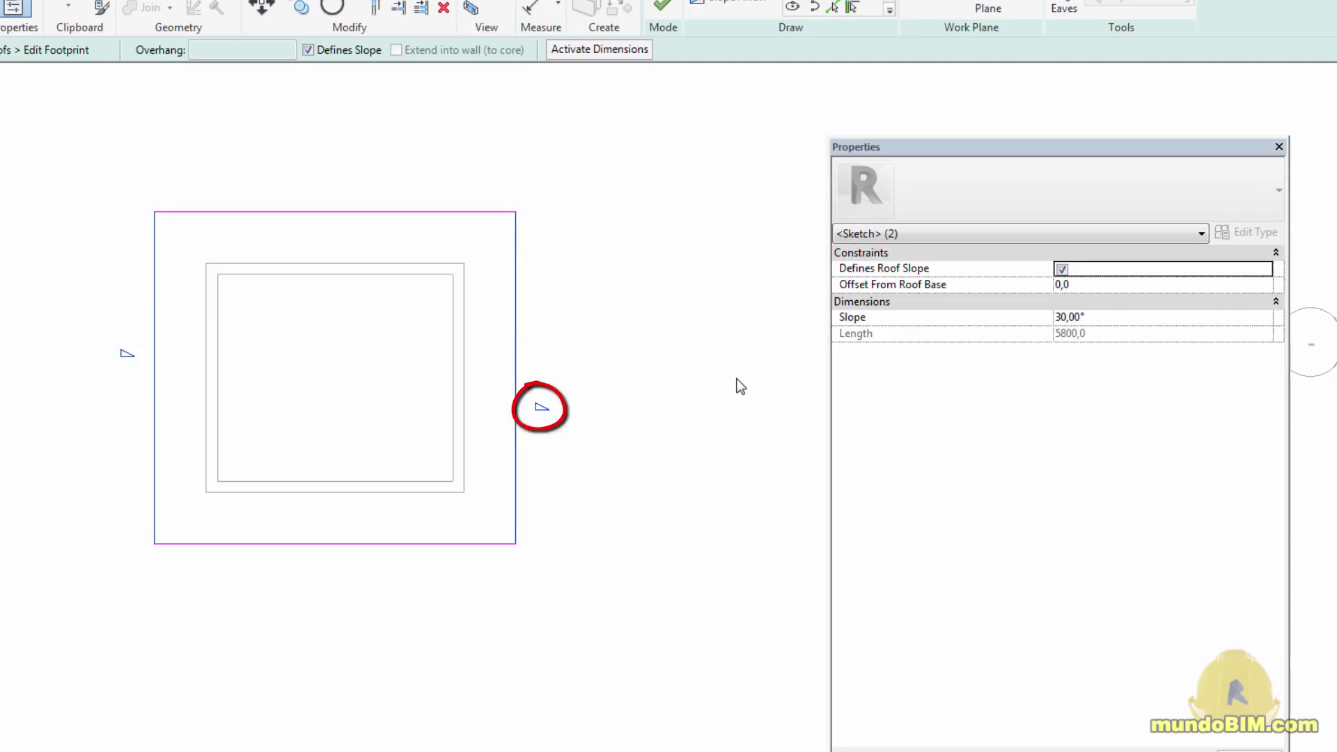
- Set the slope of the left and right boundary lines to 20% and finish editing the roof footprint
left_click(1139, 321)
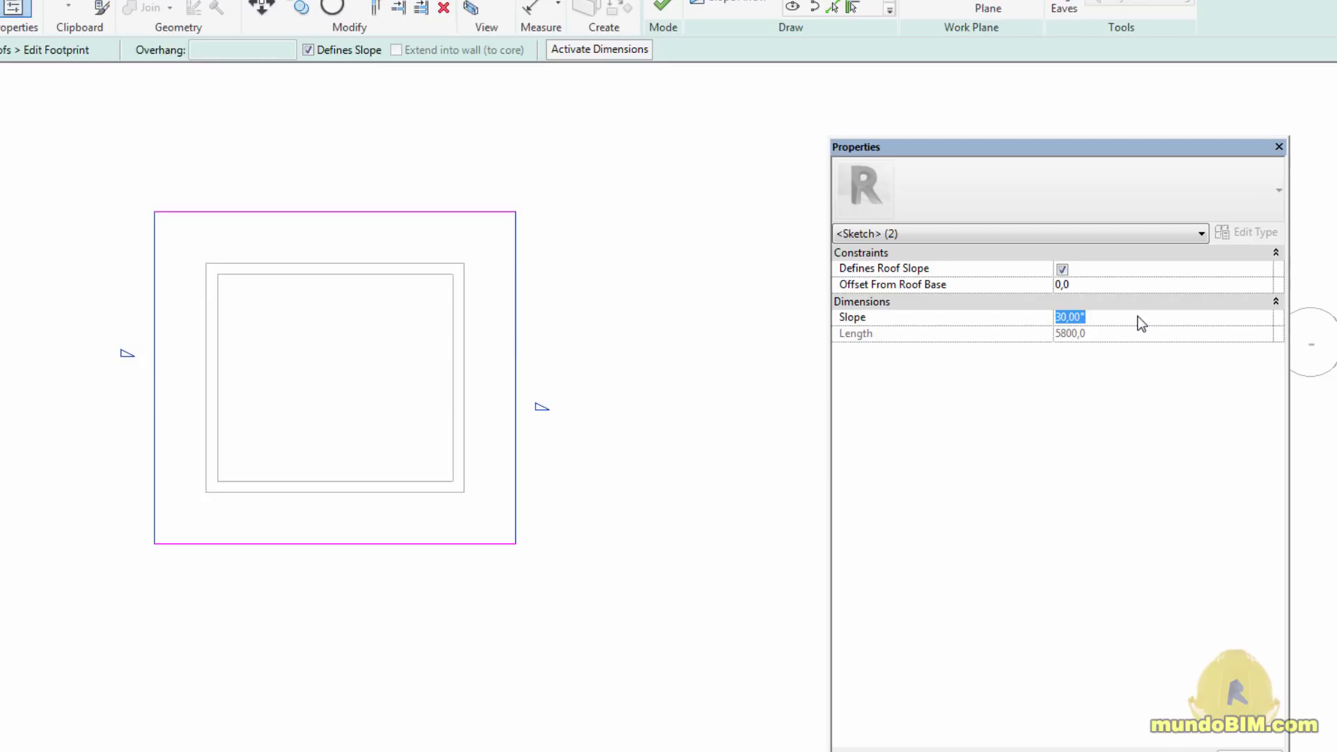
type("20%")
key("Return")
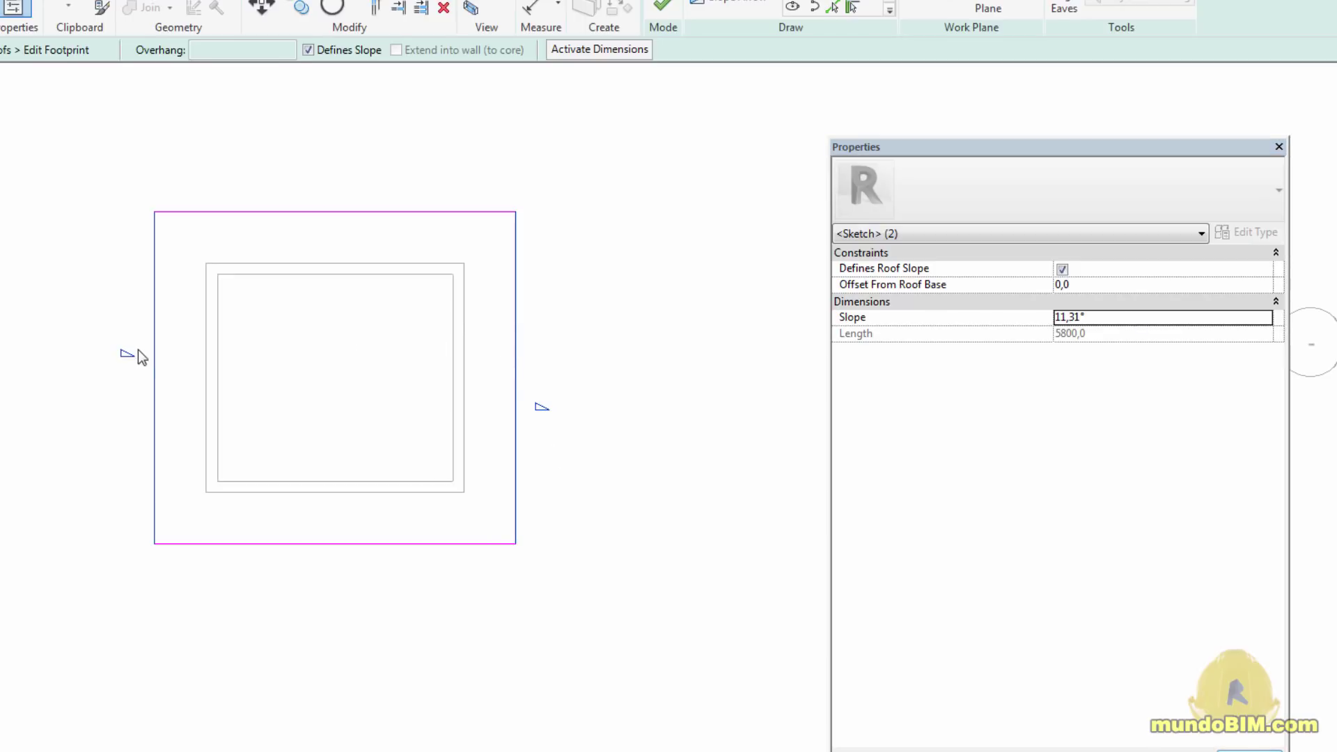
left_click(624, 295)
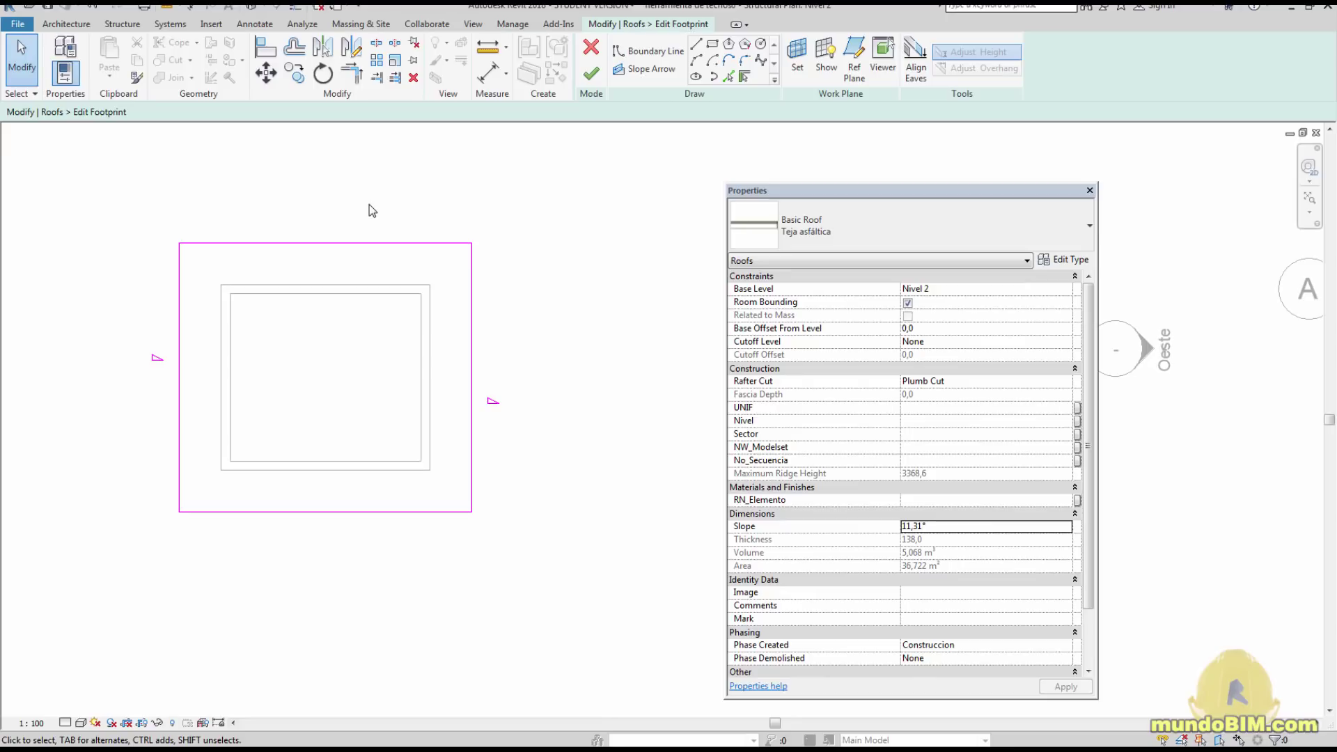
left_click(591, 74)
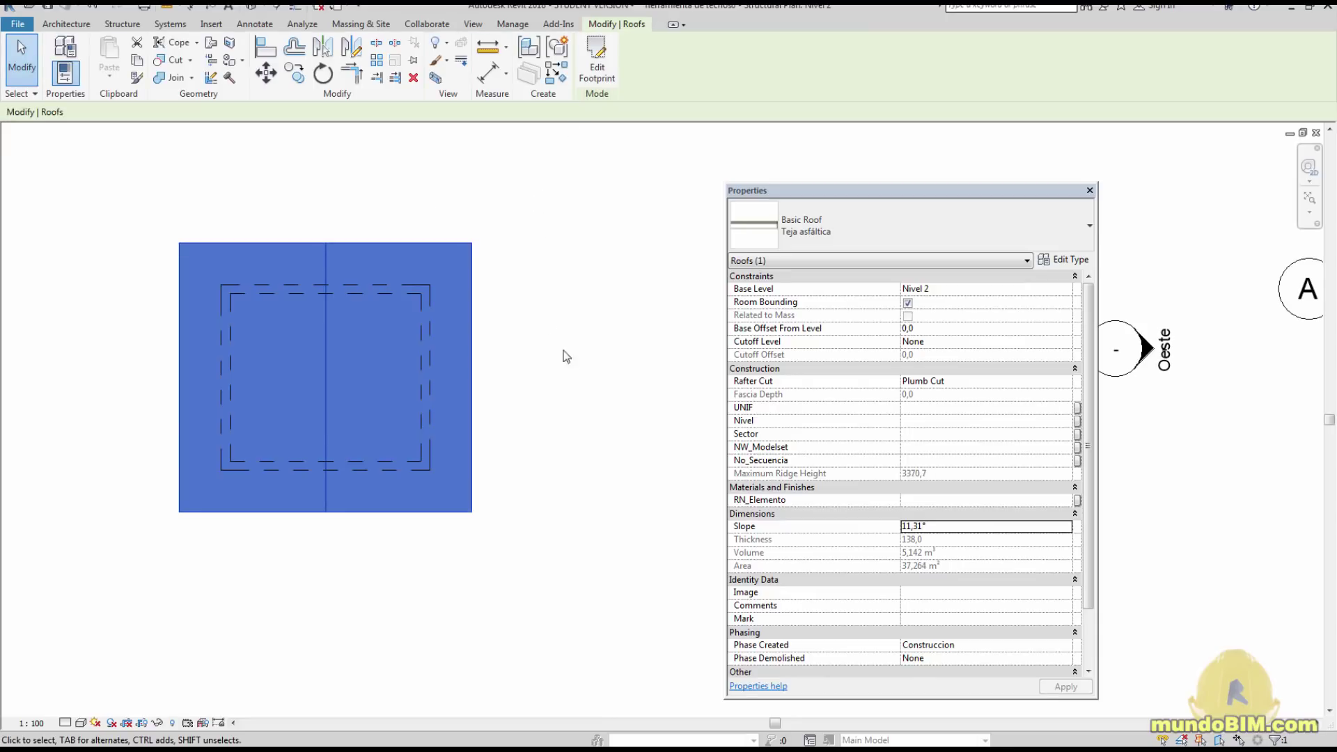
- Switch to the 3D view and examine the two-sided gable roof
left_click(596, 351)
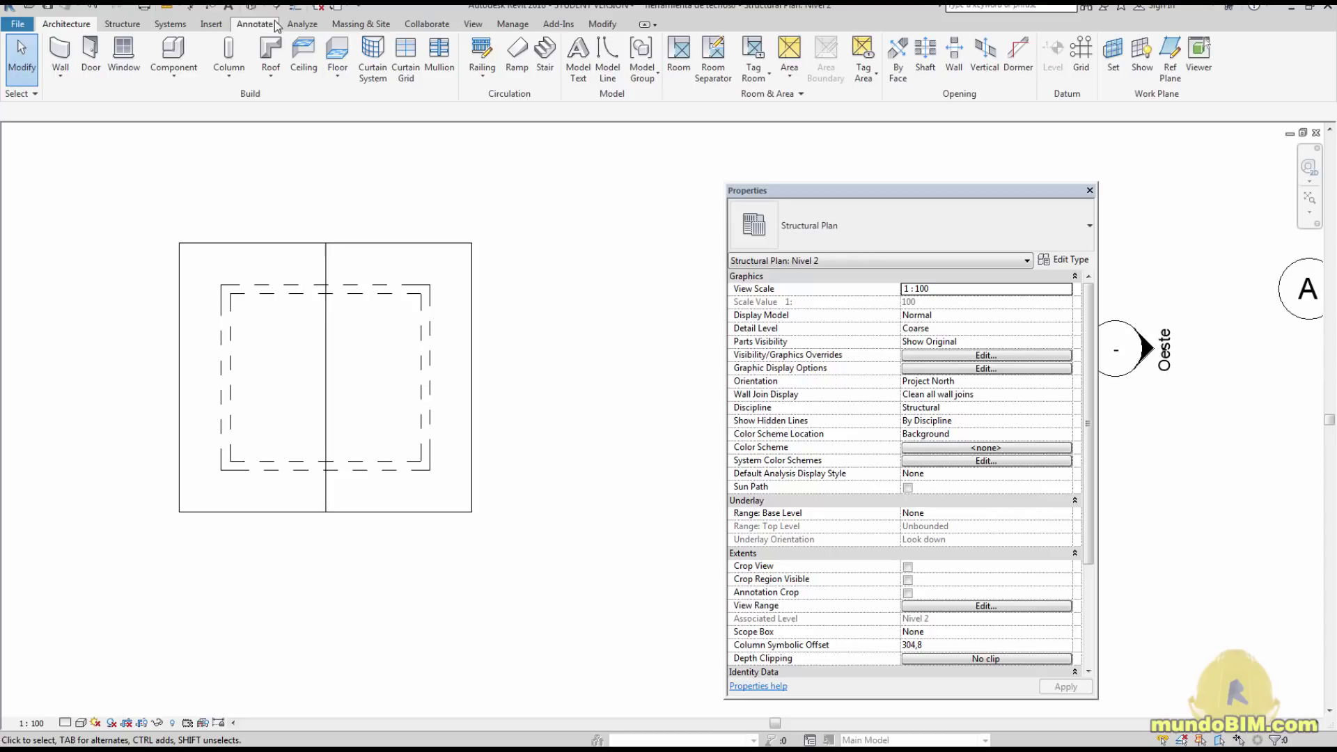
left_click(249, 9)
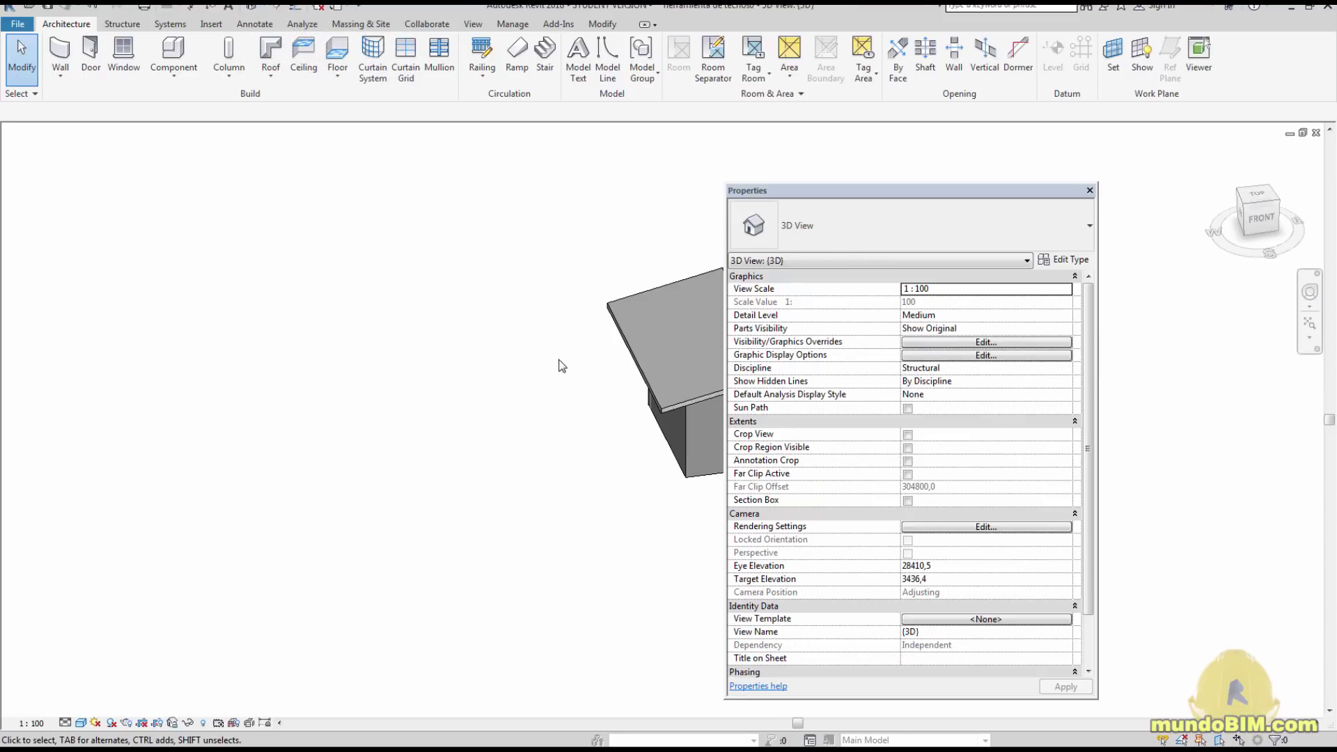
middle_click_drag(563, 365, 277, 364)
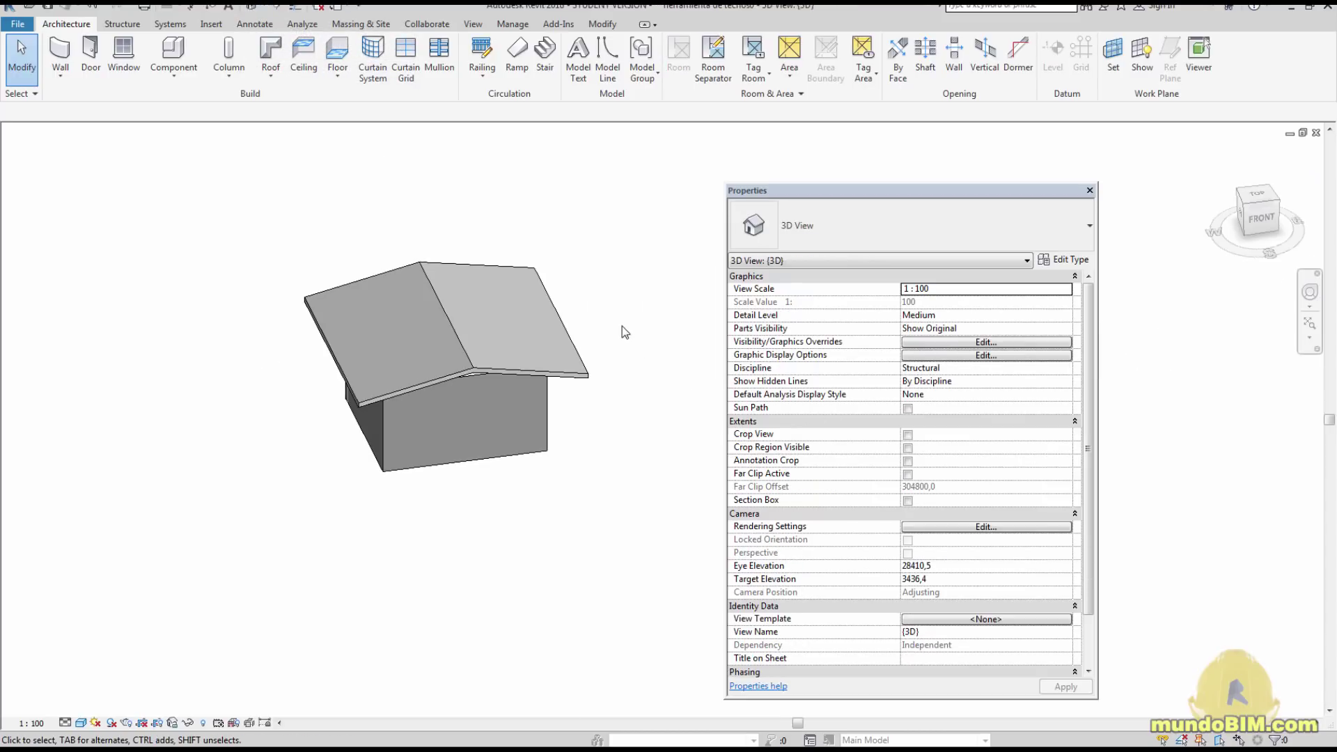
left_click(509, 317)
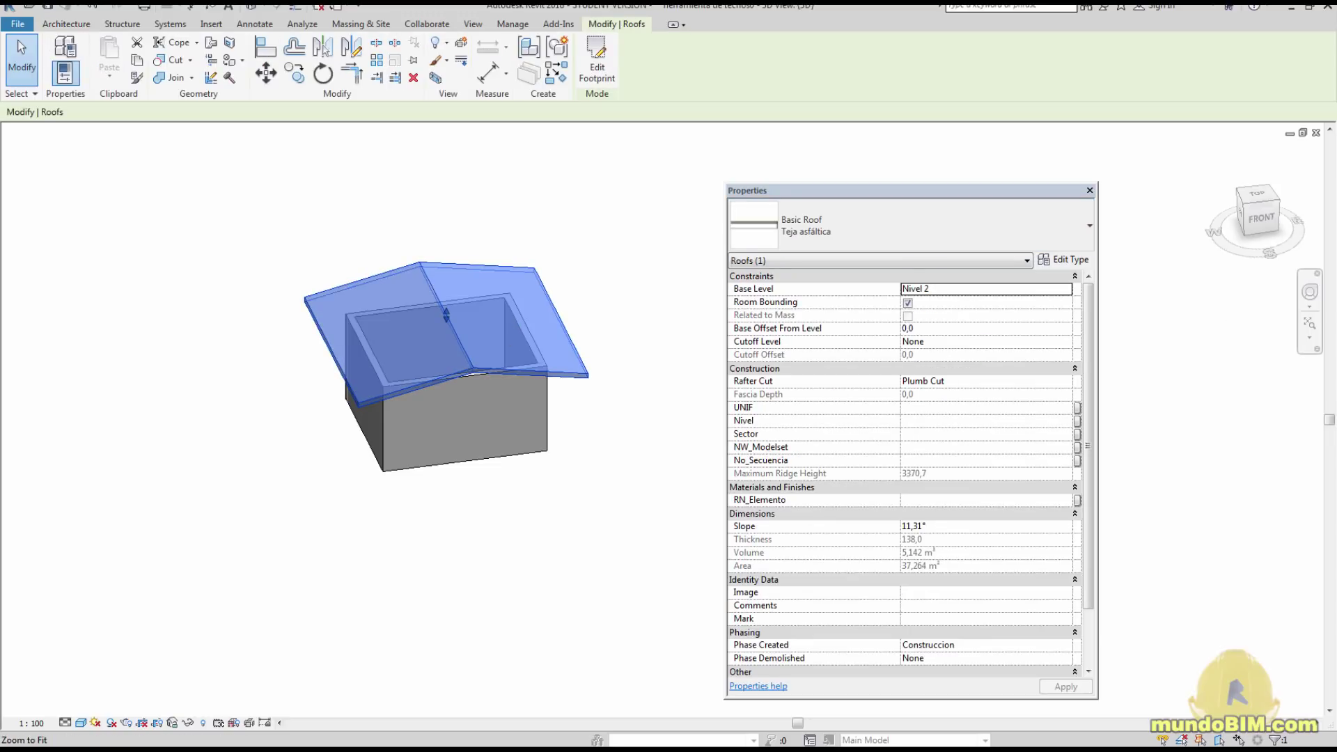
- Return to the plan, edit the roof's footprint and make the upper and lower boundary lines define the roof slope
key("ctrl+Tab")
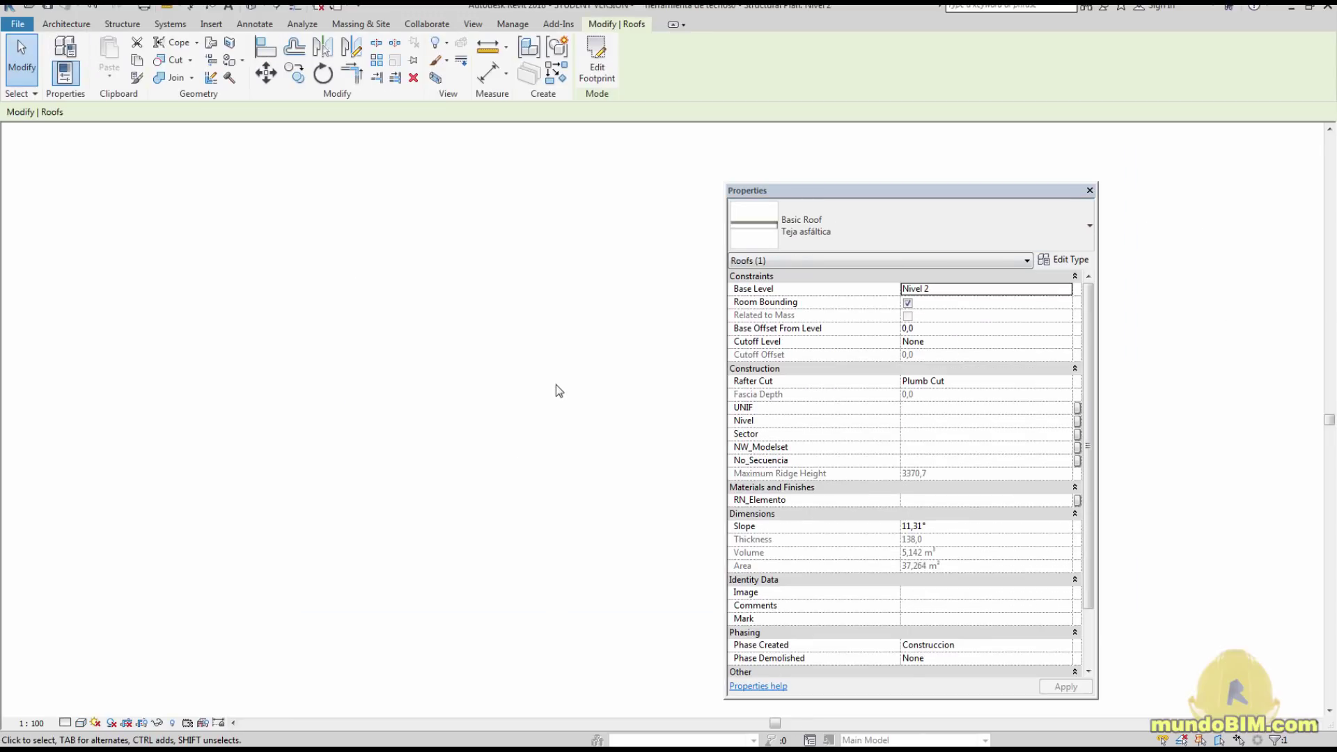
left_click(554, 382)
left_click(320, 248)
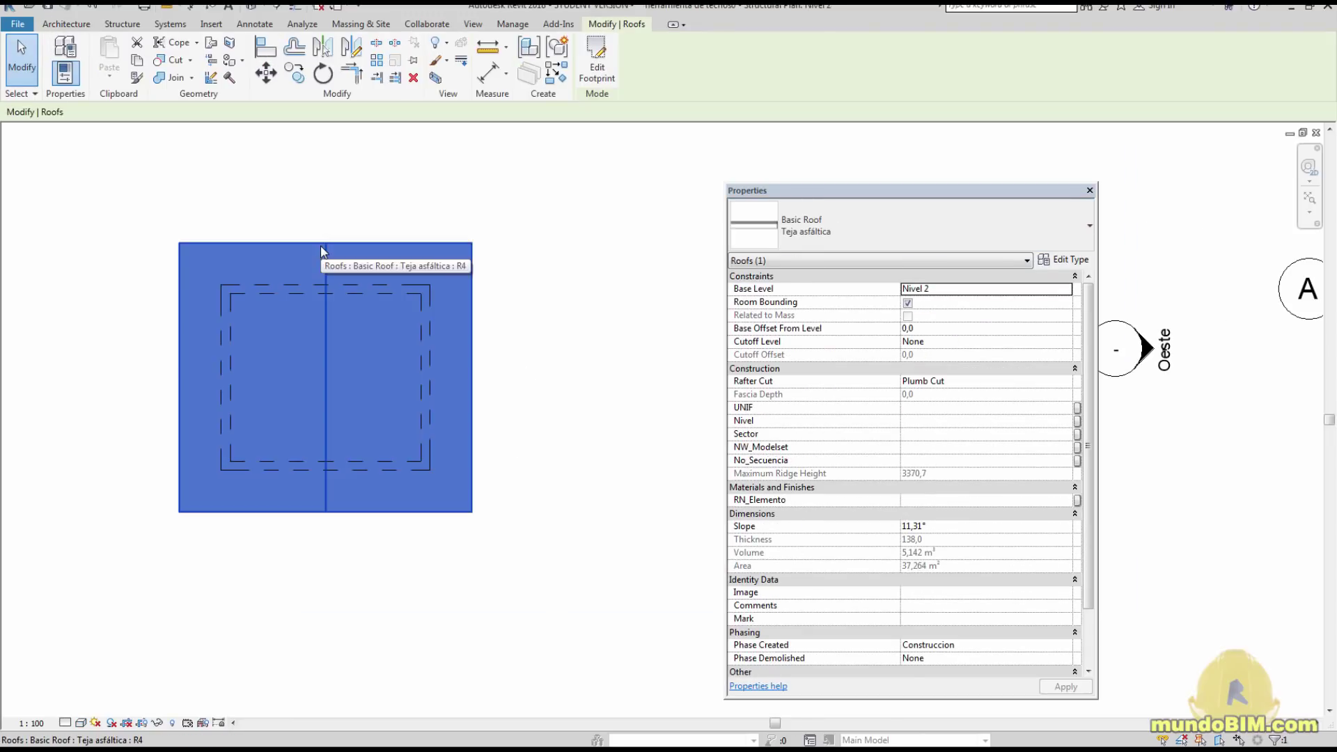
left_click(597, 60)
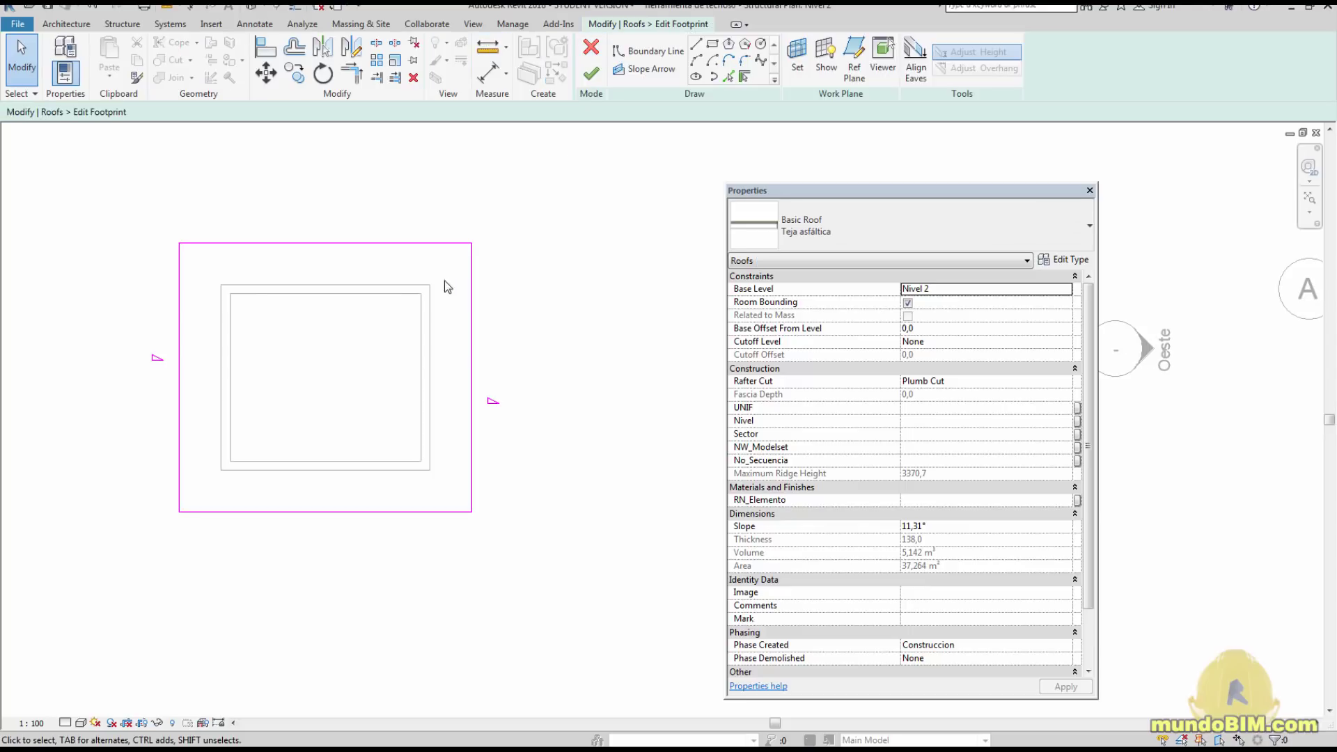
left_click(427, 242)
left_click(390, 512, "ctrl")
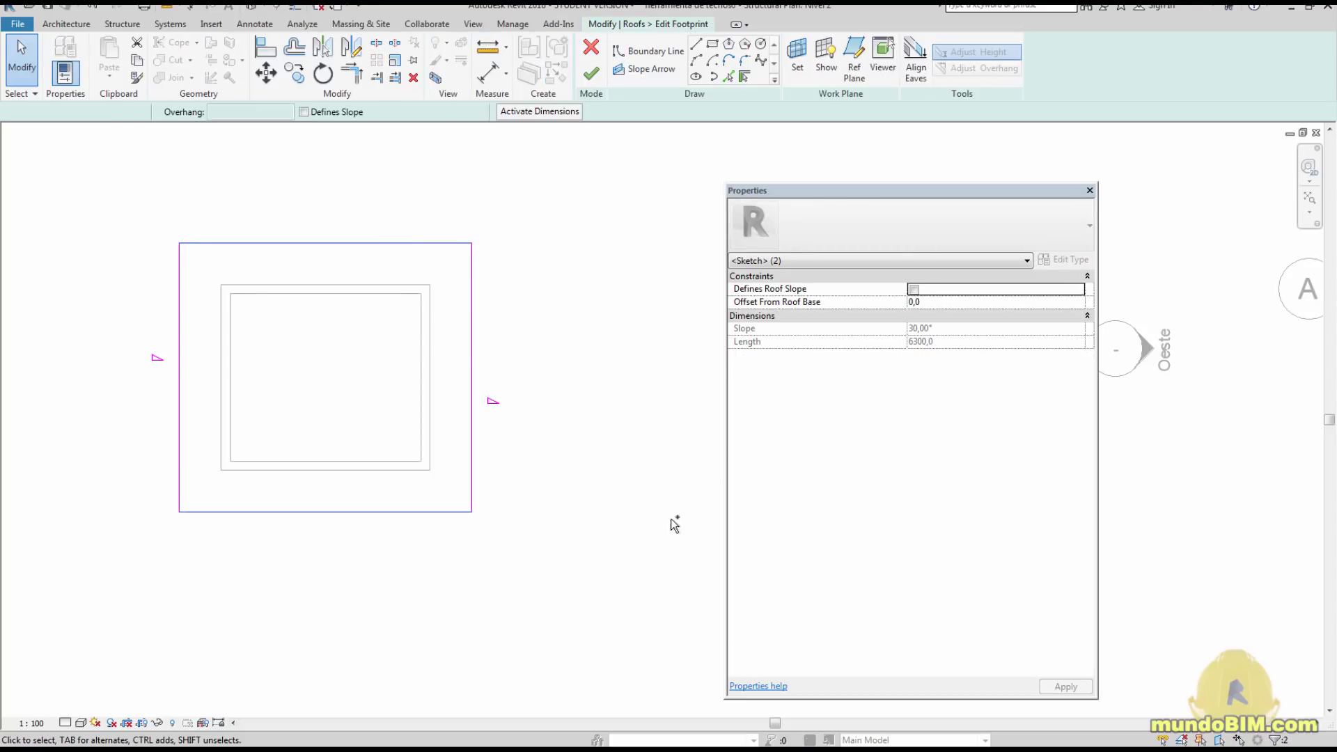
left_click(913, 289)
left_click(284, 234)
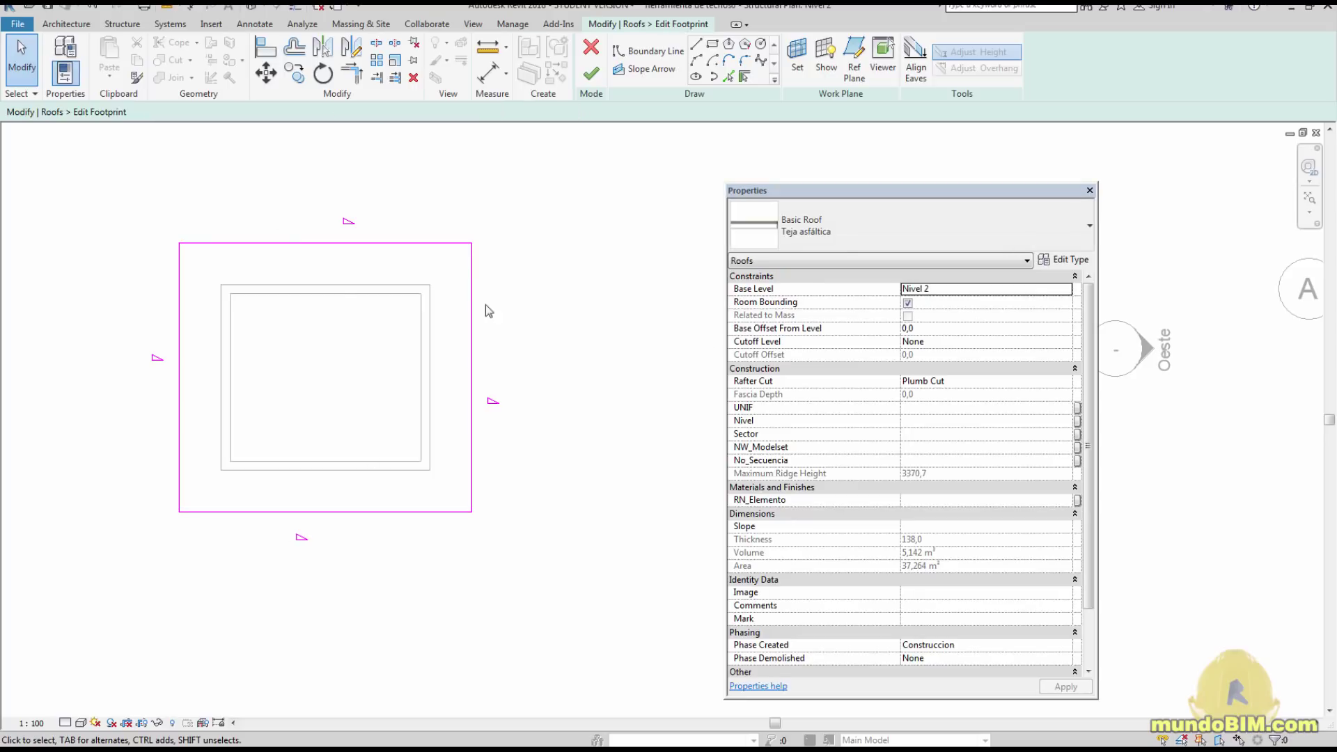
- Compare the slope values of the roof's upper and right boundary lines
left_click(429, 243)
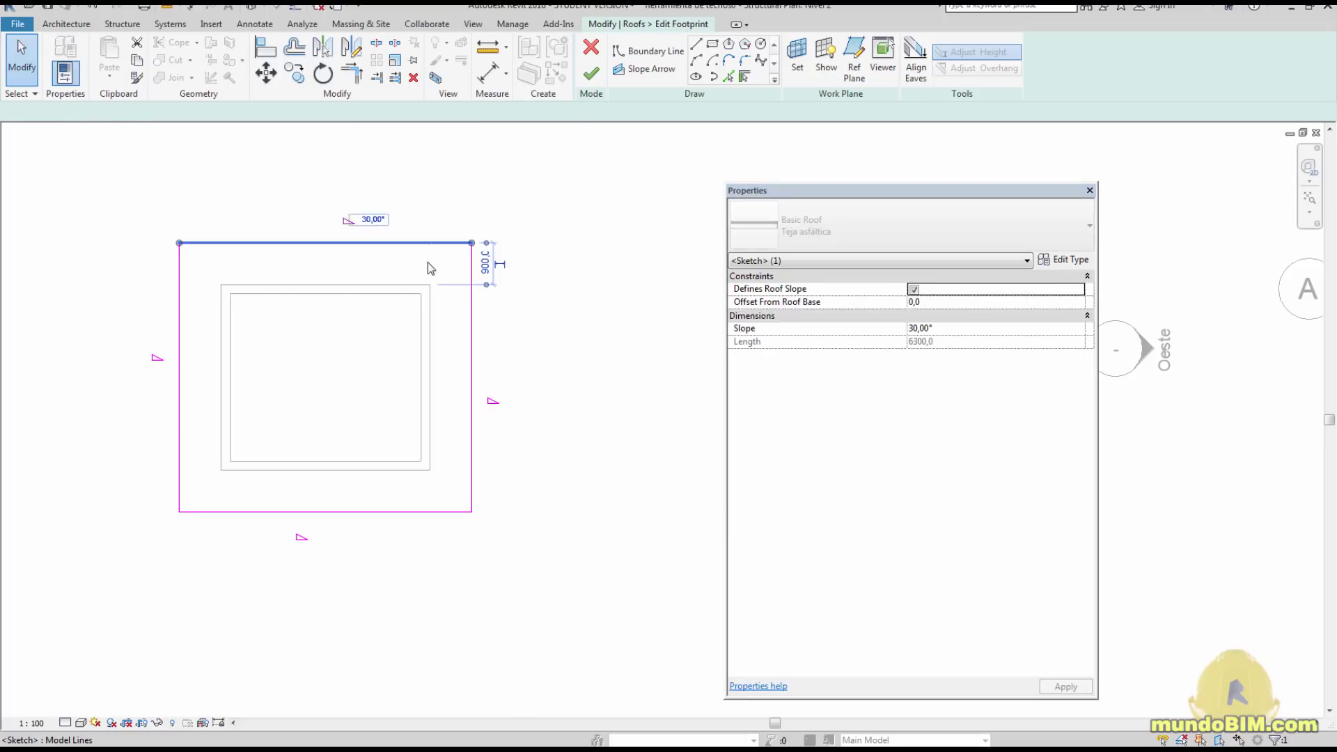
left_click(471, 415)
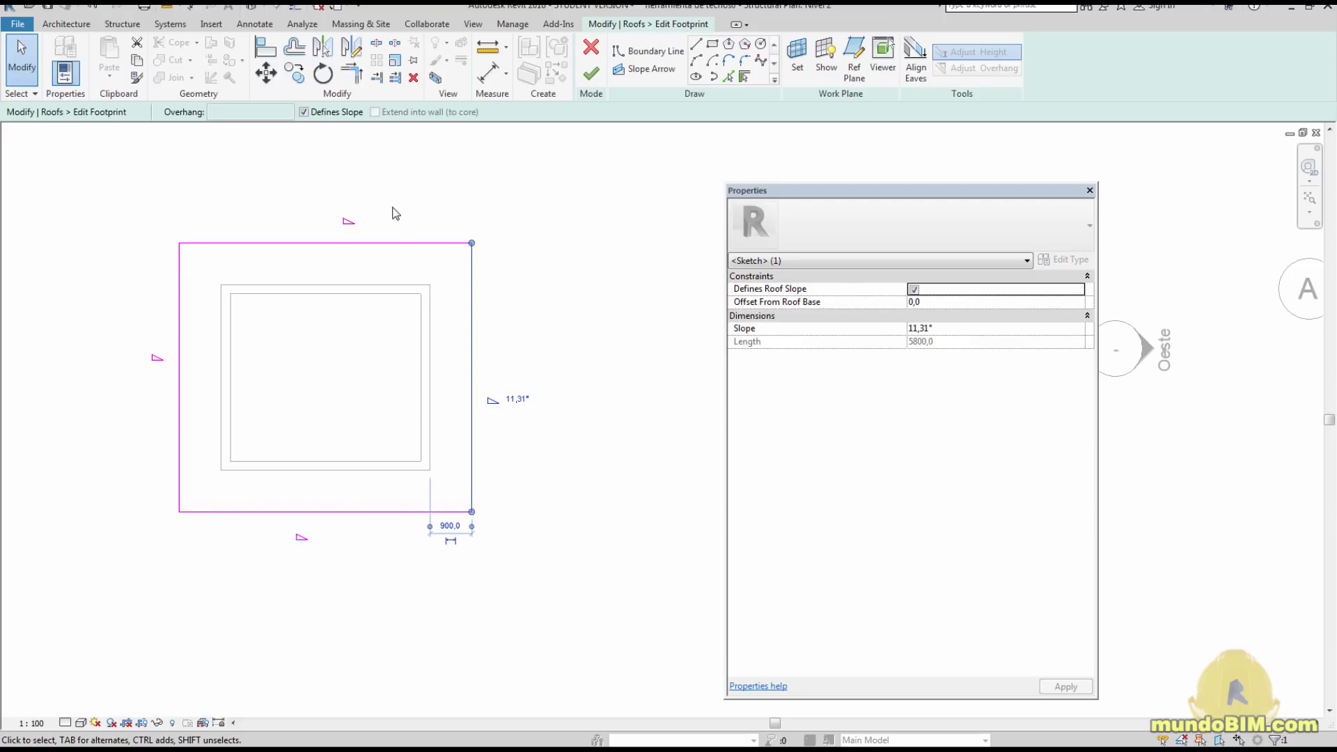
left_click(387, 242)
left_click(641, 260)
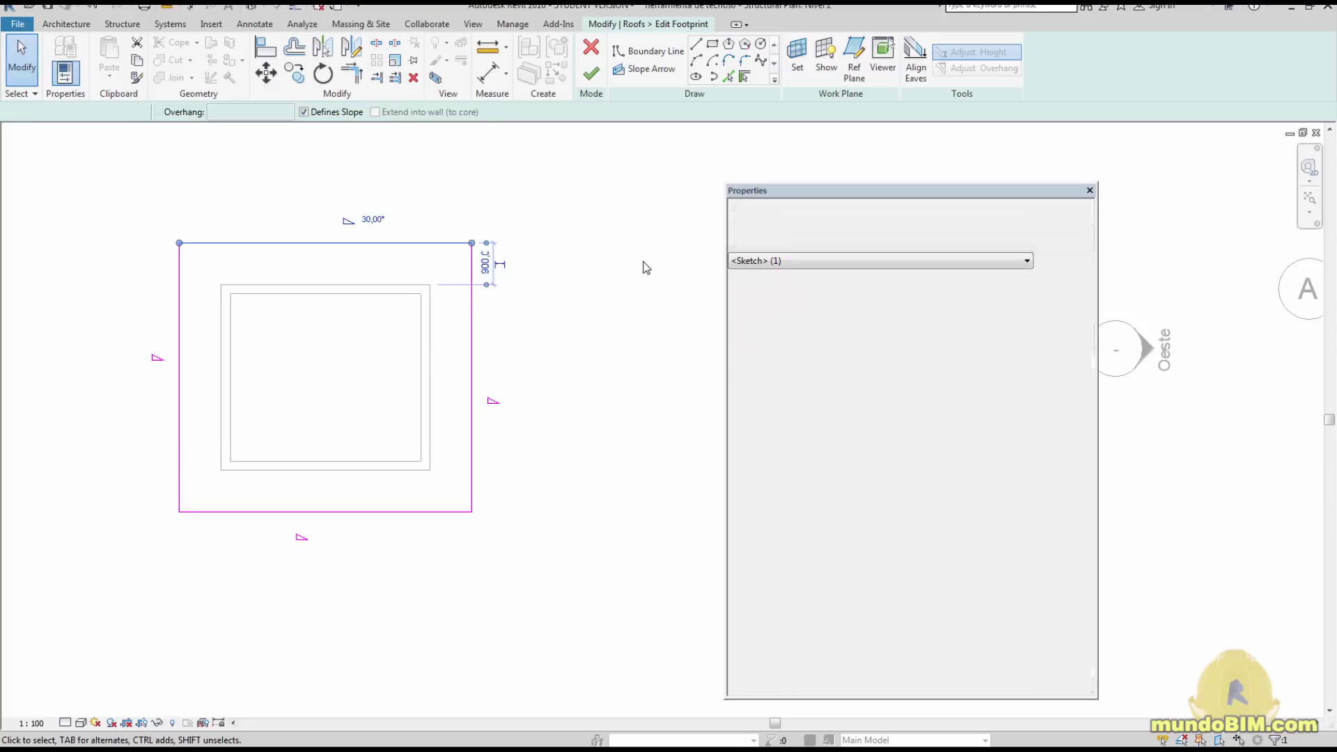
- Finish editing the roof footprint and view the four-sided hip roof in 3D
left_click(591, 73)
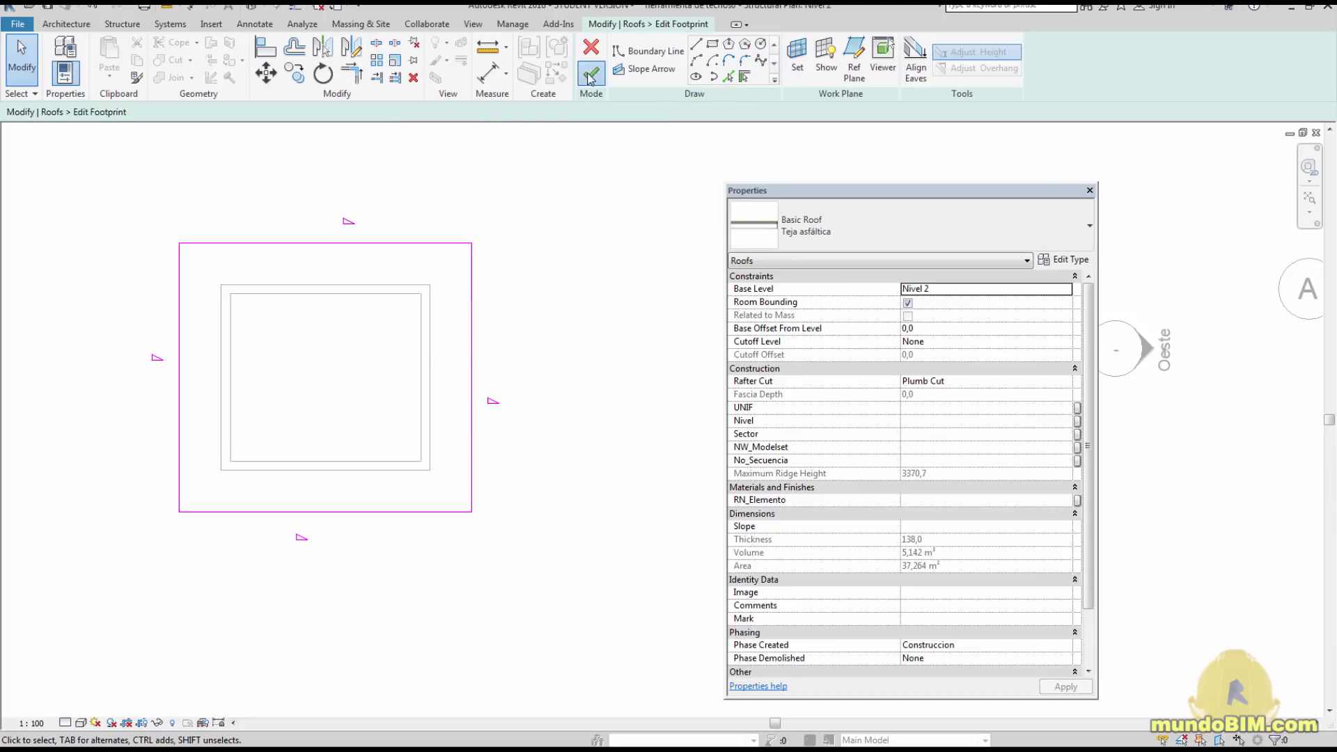
left_click(564, 268)
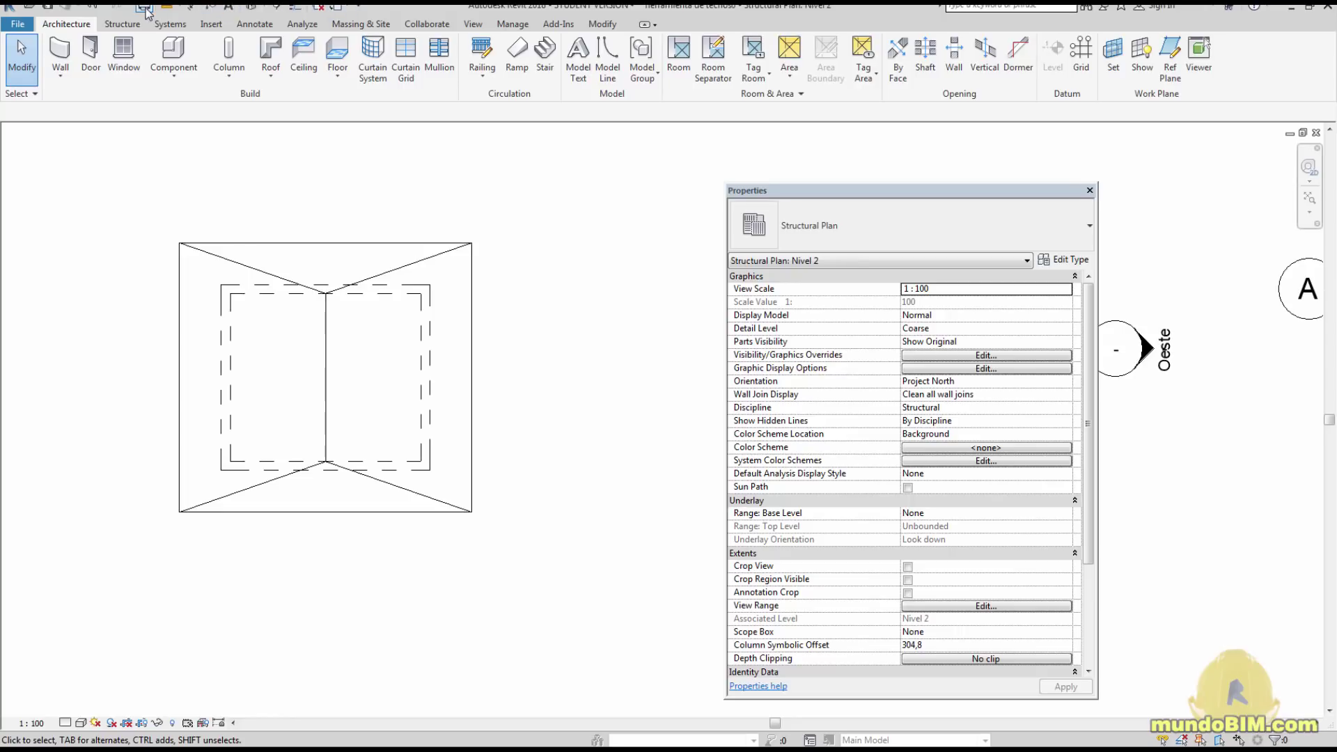
left_click(229, 8)
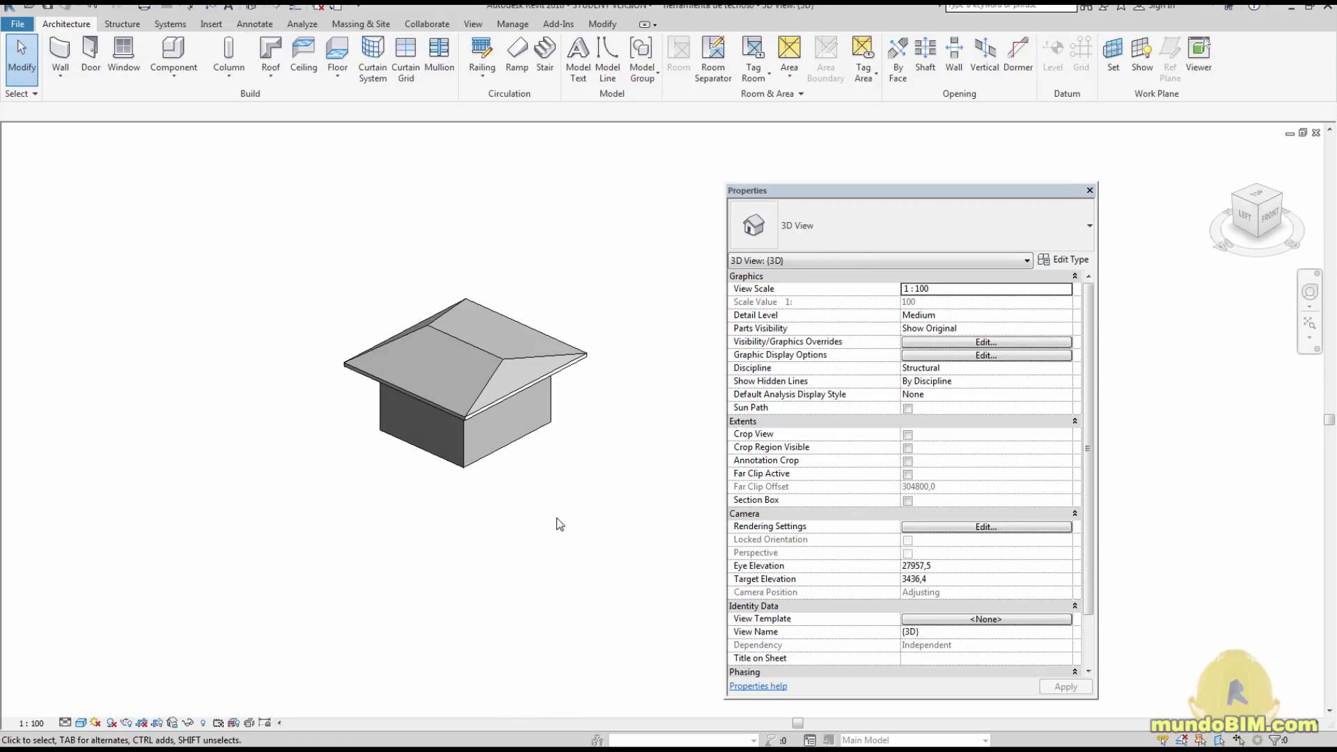
- Examine the four-sided hip roof from different angles in the 3D view, selecting it briefly
middle_click_drag(563, 506, 552, 606)
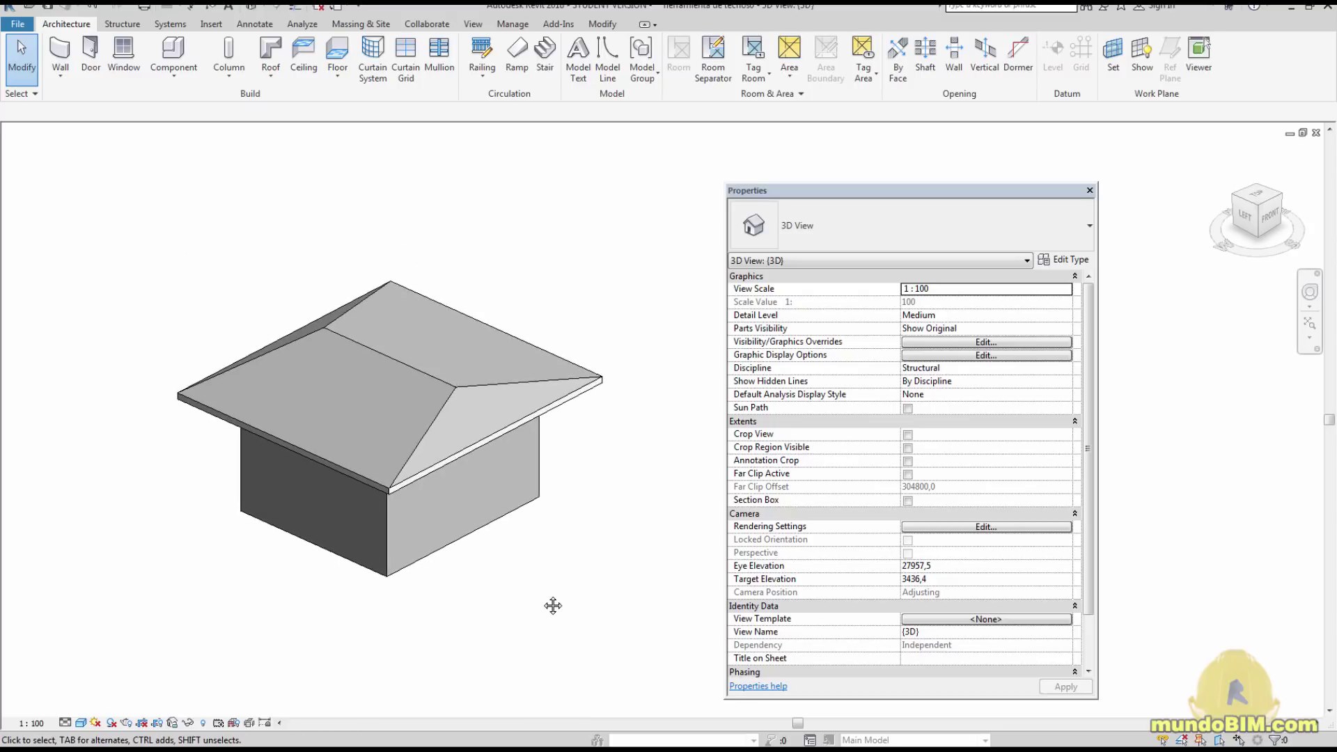
scroll(544, 597, "up", 2)
scroll(541, 590, "down", 3)
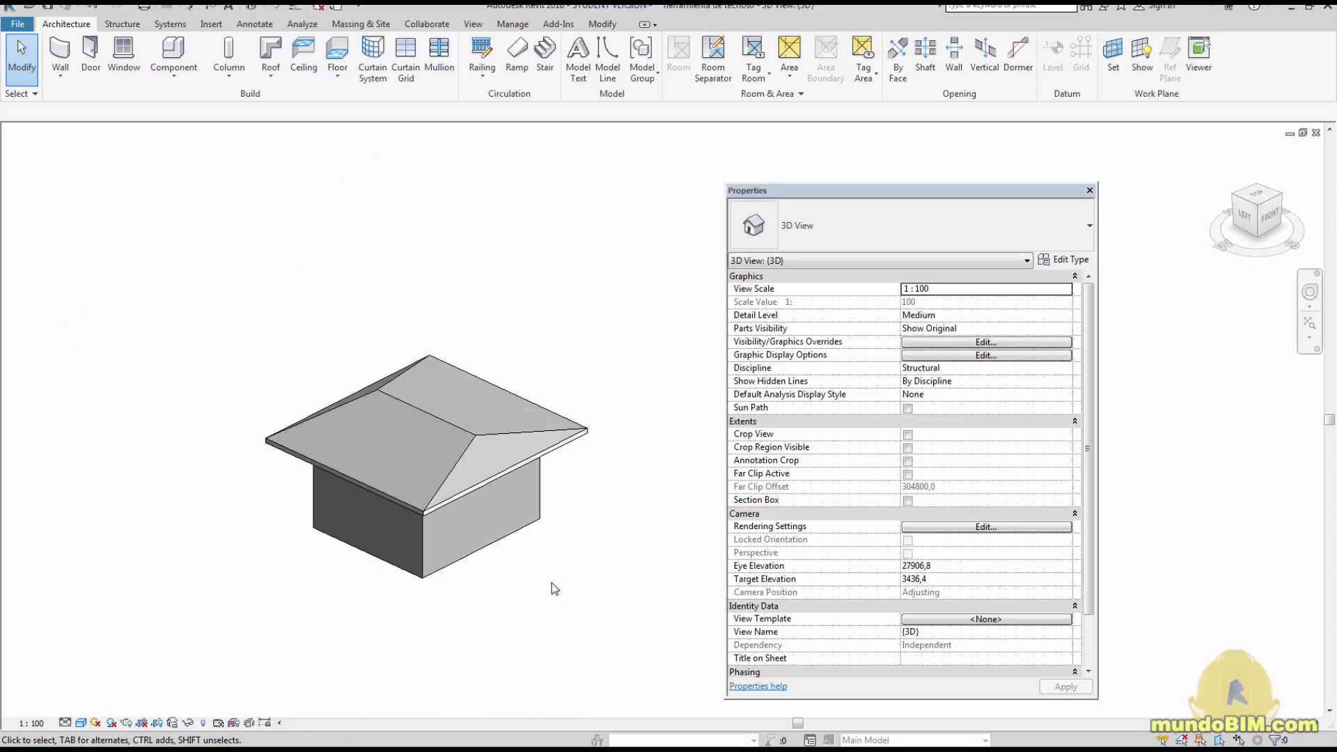
left_click(449, 387)
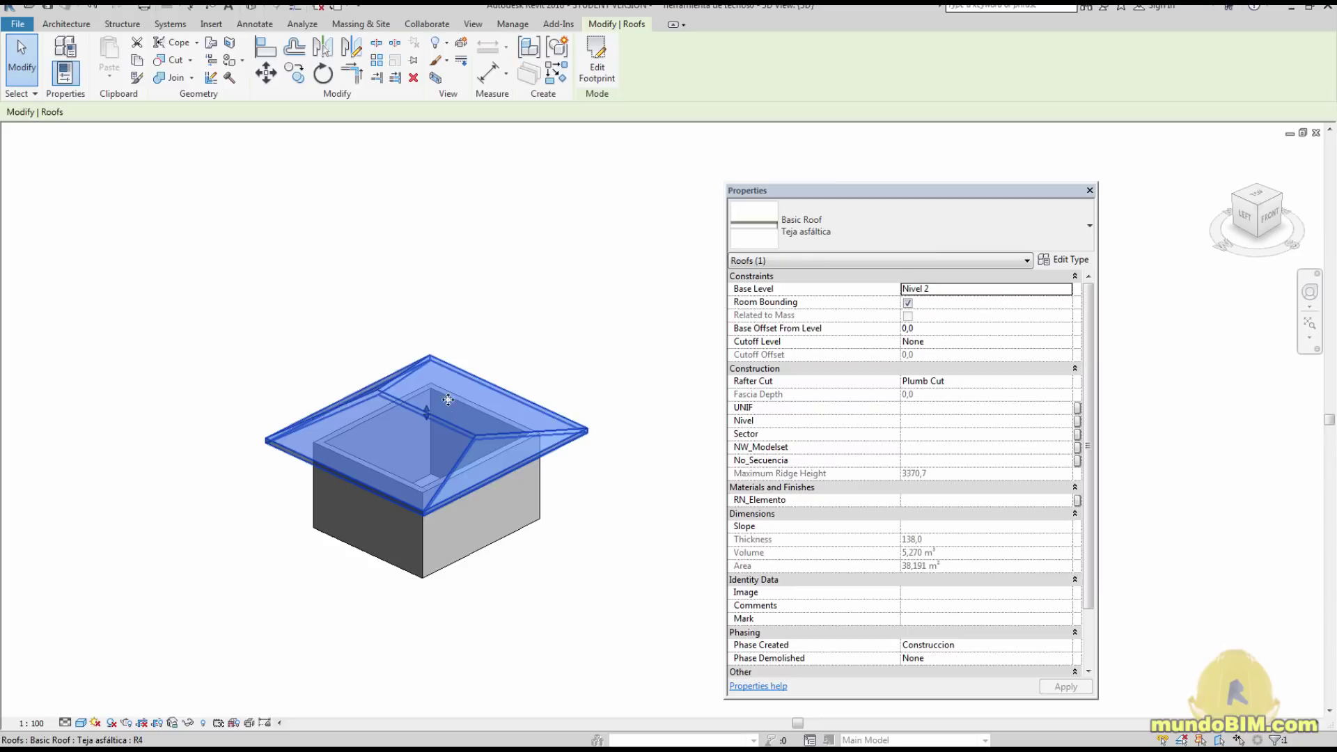
middle_click_drag(576, 588, 499, 602, "shift")
left_click(547, 579)
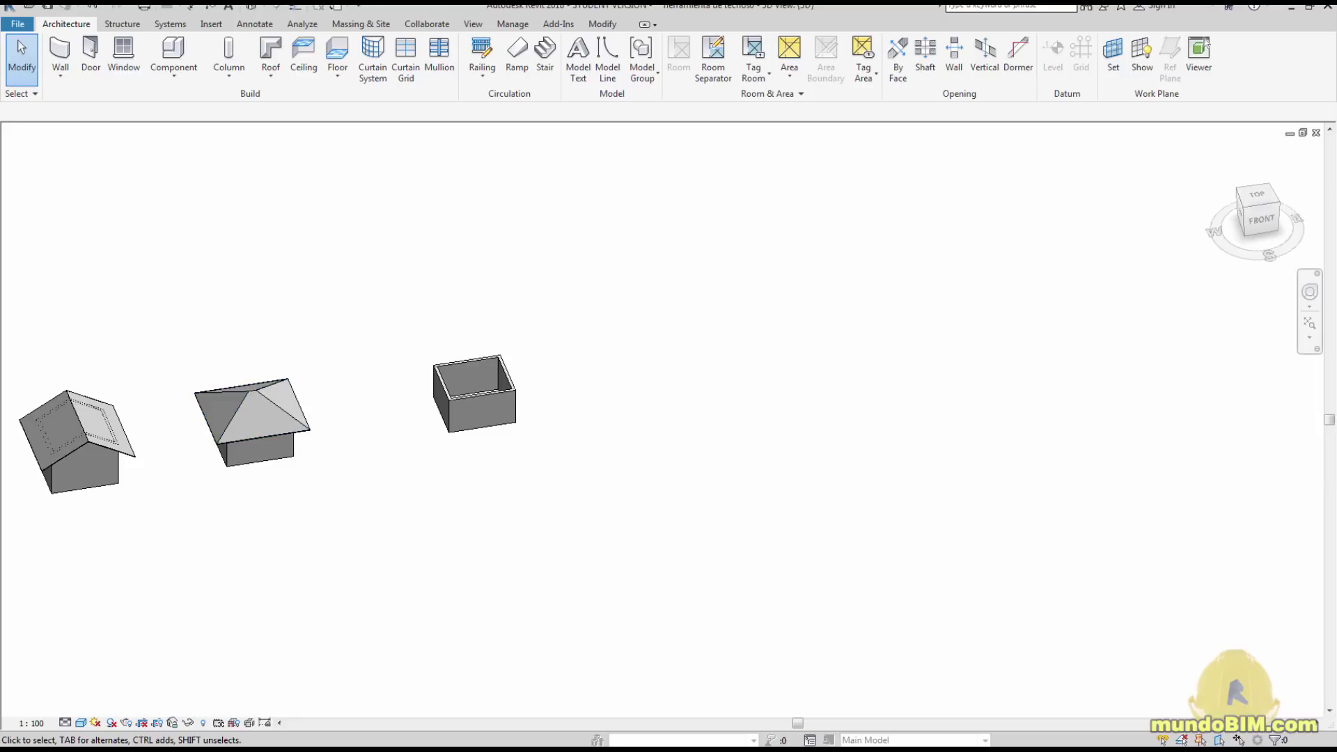
- In the Nivel 2 plan, draw a detail line from the upper-left to the lower-right outer corner of the unroofed walls
key("ctrl+Tab")
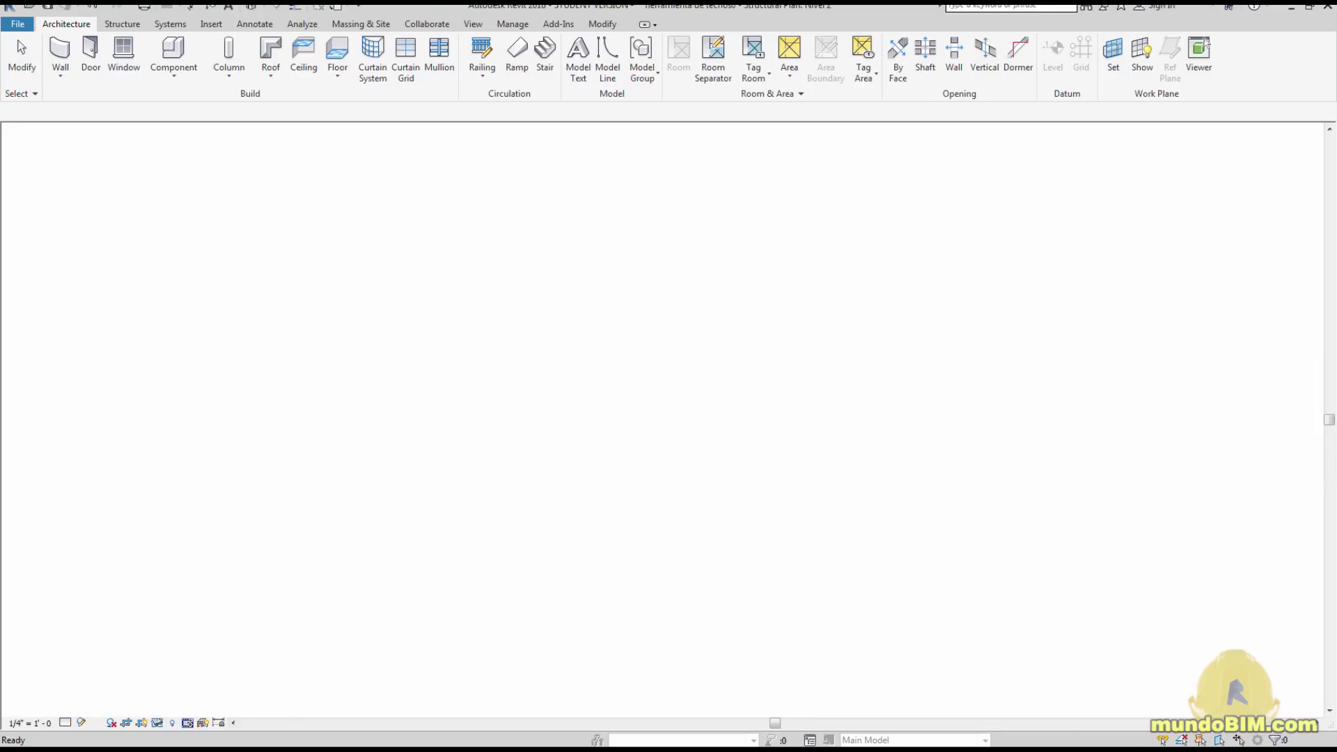
scroll(662, 482, "up", 5)
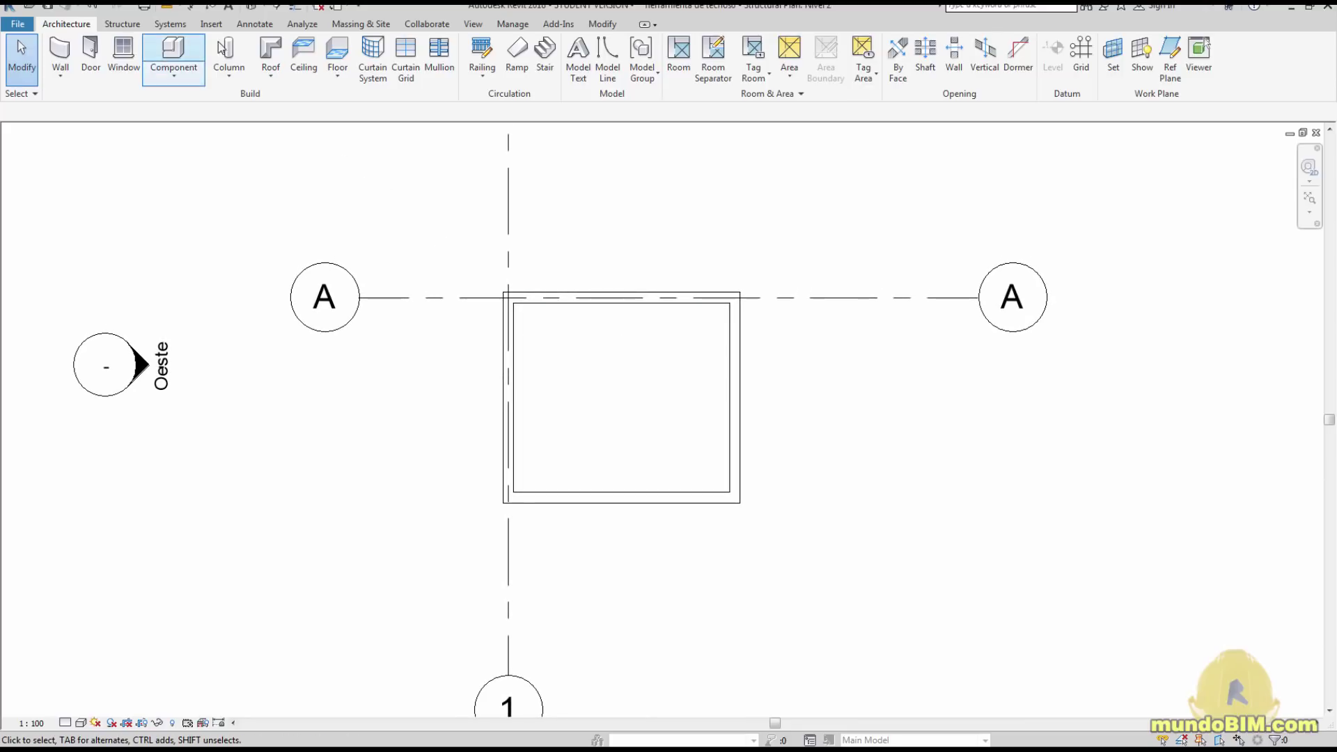
left_click(255, 24)
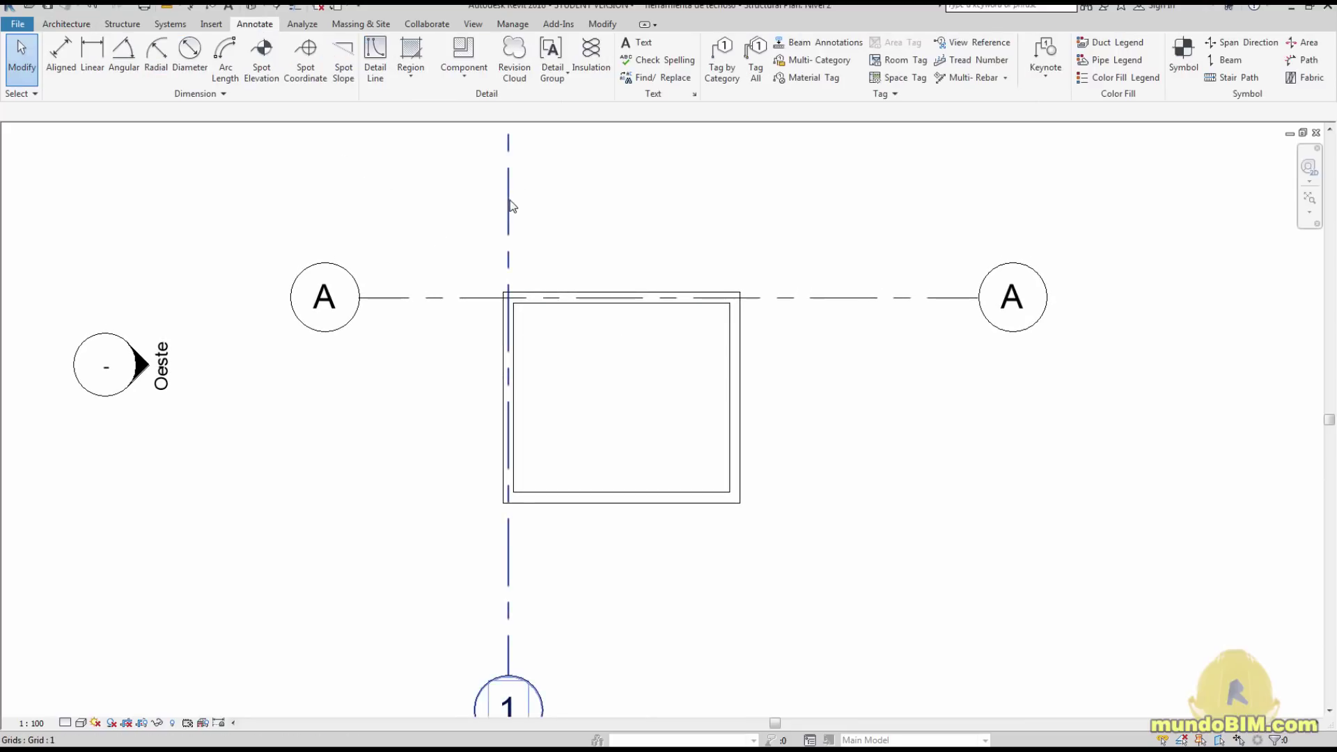
left_click(375, 56)
left_click(504, 291)
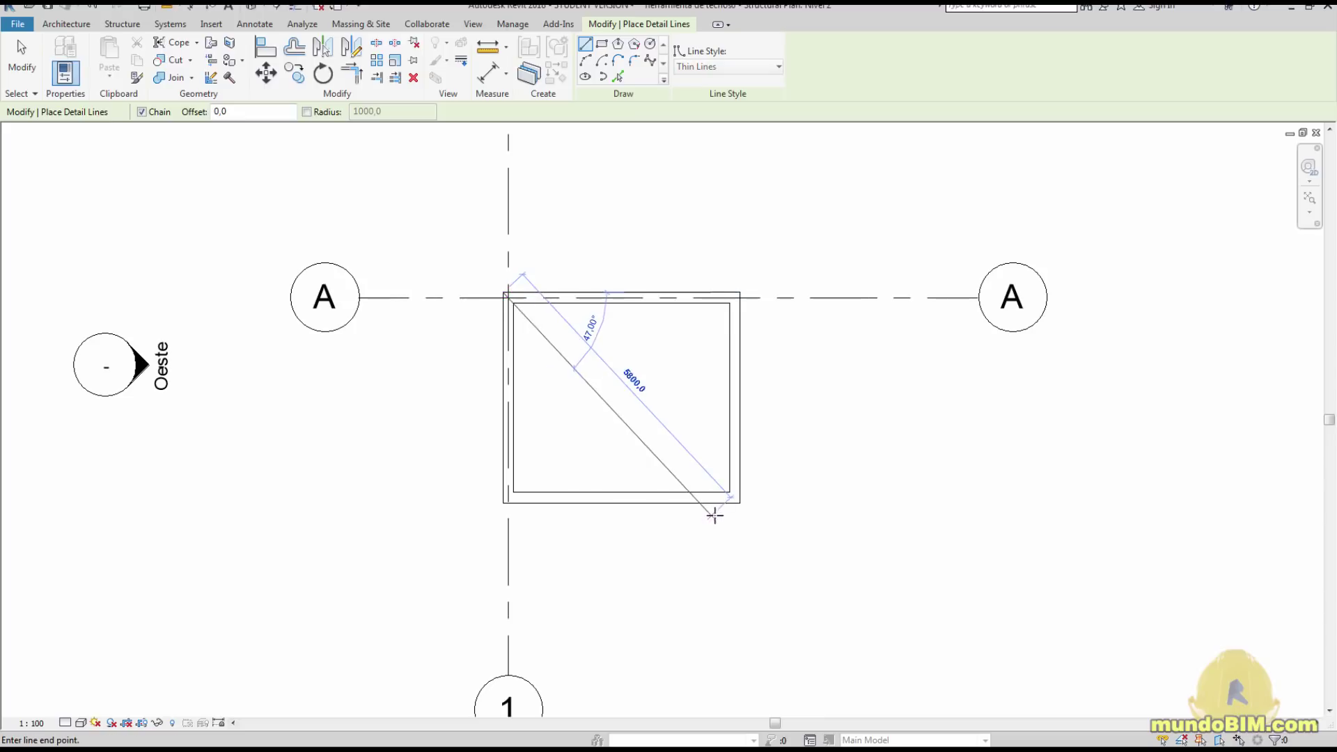
left_click(740, 503)
key("Escape")
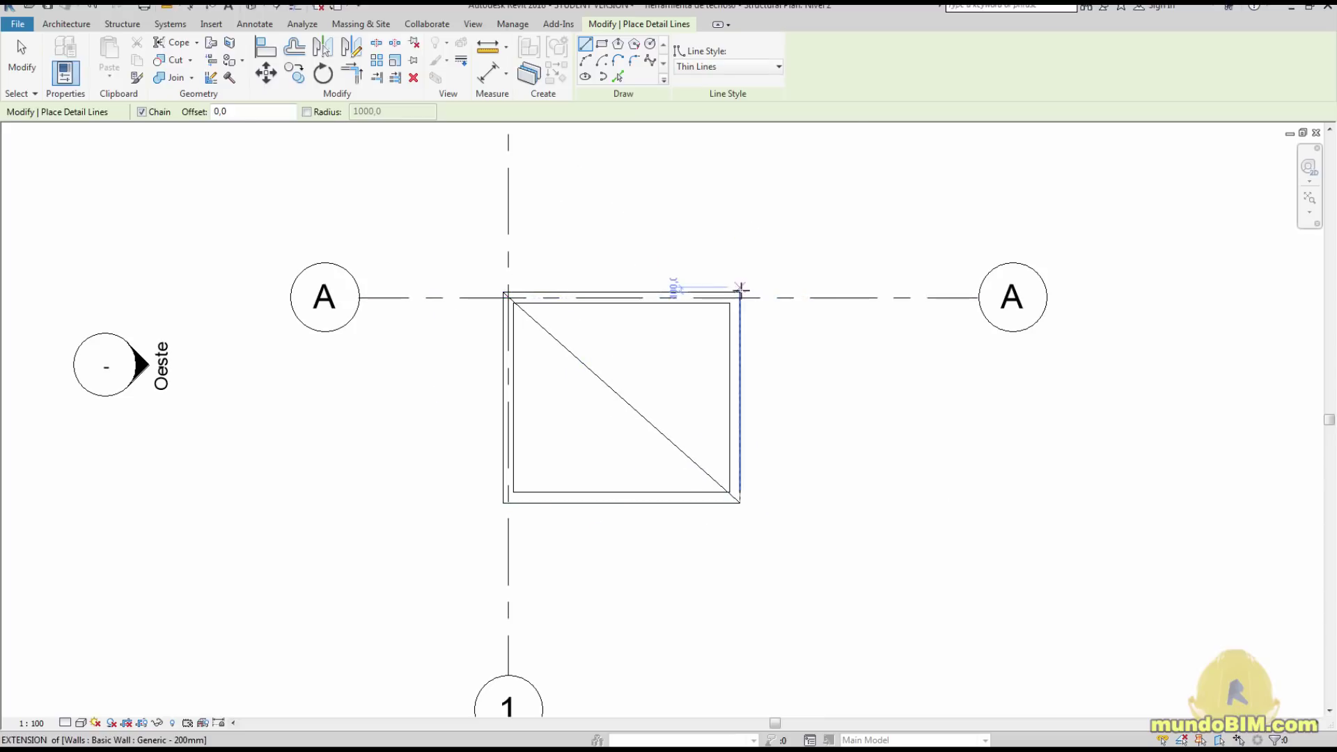
- Draw a second diagonal detail line from the upper-right to the lower-left outer corner of the same walls
left_click(739, 292)
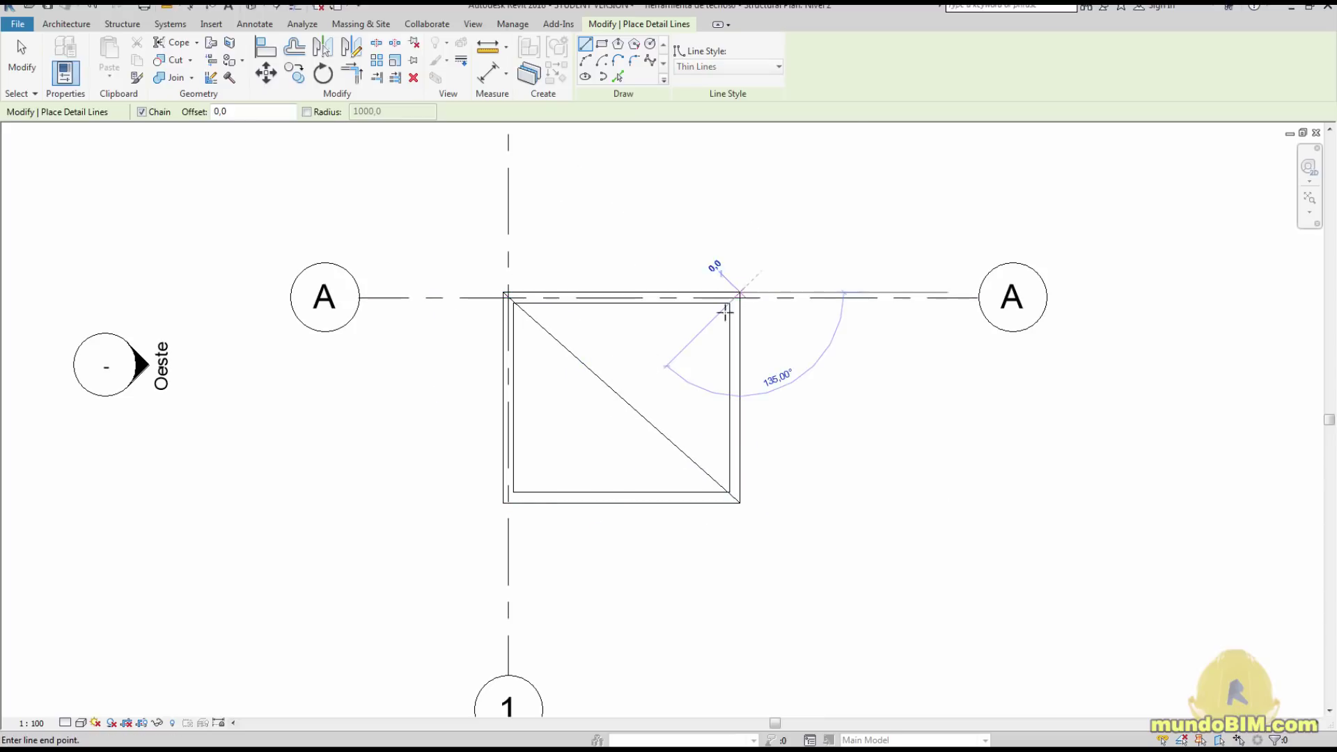
left_click(501, 502)
key("Escape")
key("Escape")
scroll(543, 403, "down", 1)
middle_click_drag(567, 427, 469, 408)
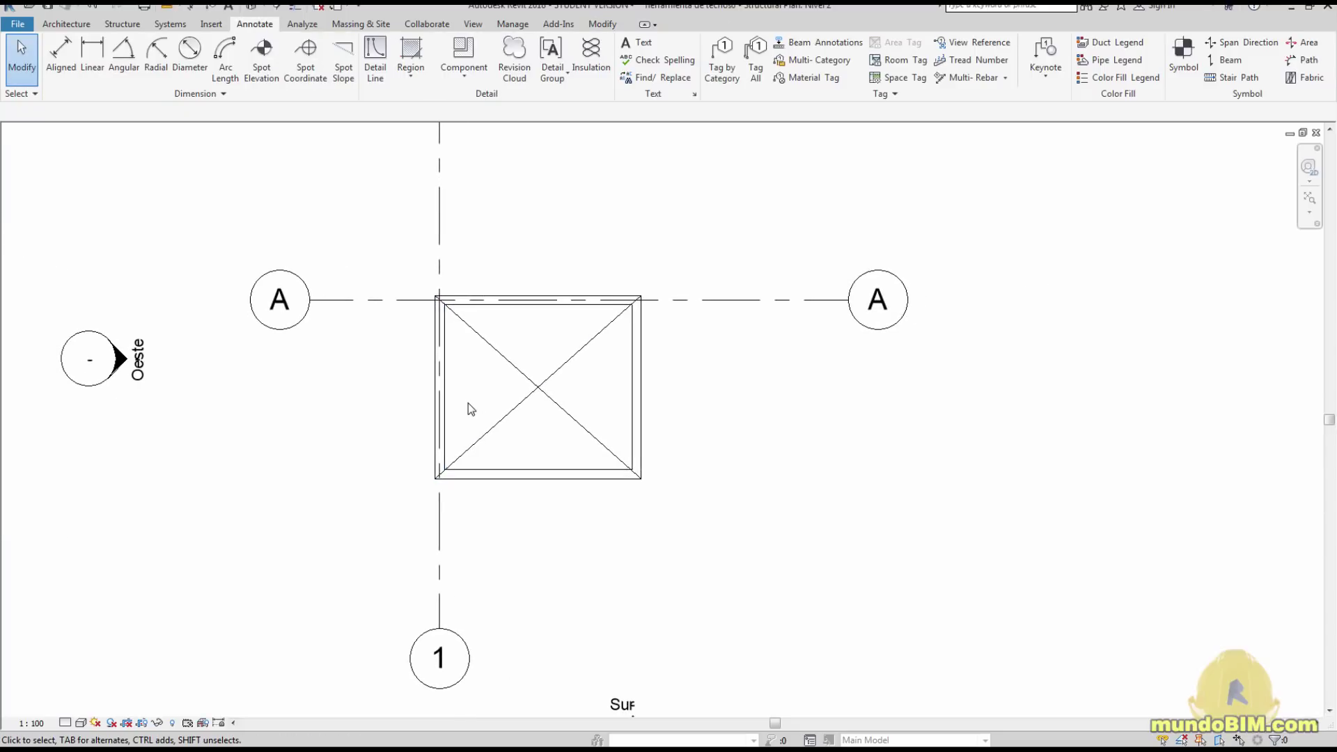
- Start a roof by footprint and sketch an 8-sided inscribed polygon centred on the diagonals' crossing, with sides about 3370 mm long
left_click(66, 24)
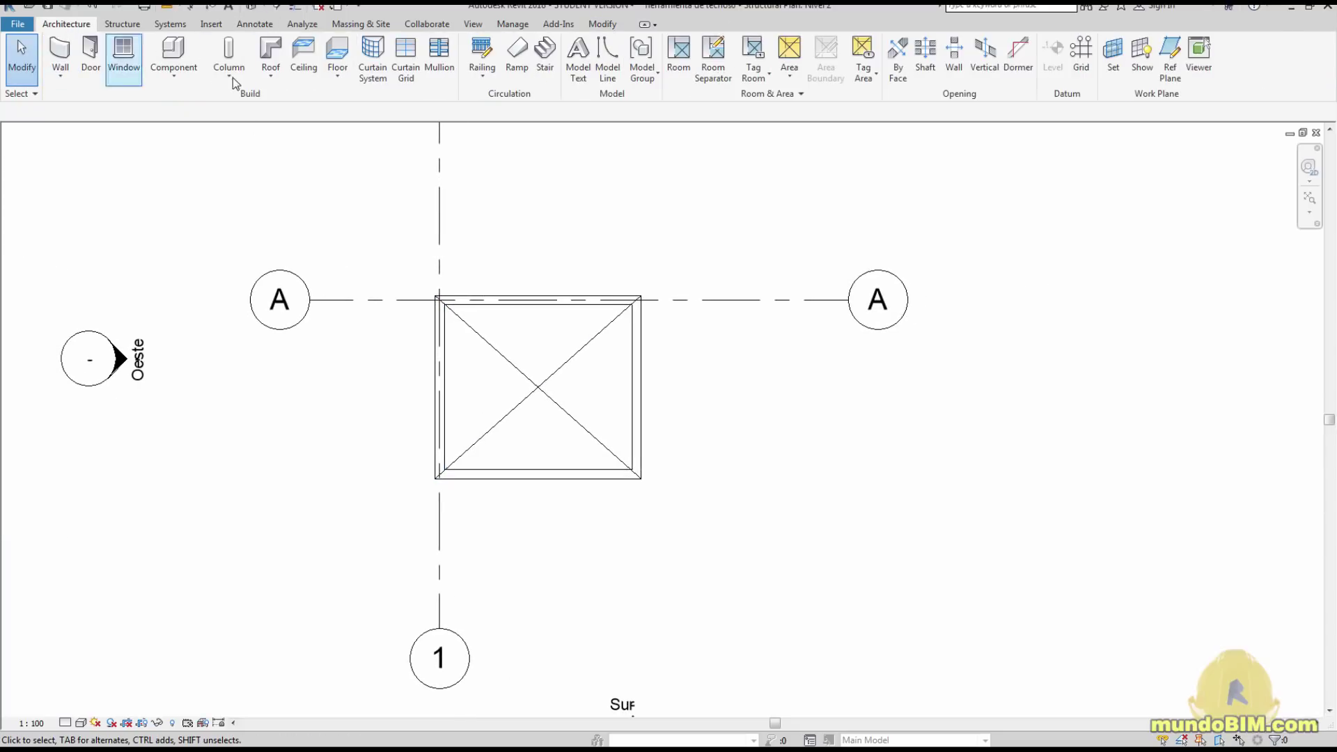
left_click(280, 78)
left_click(296, 103)
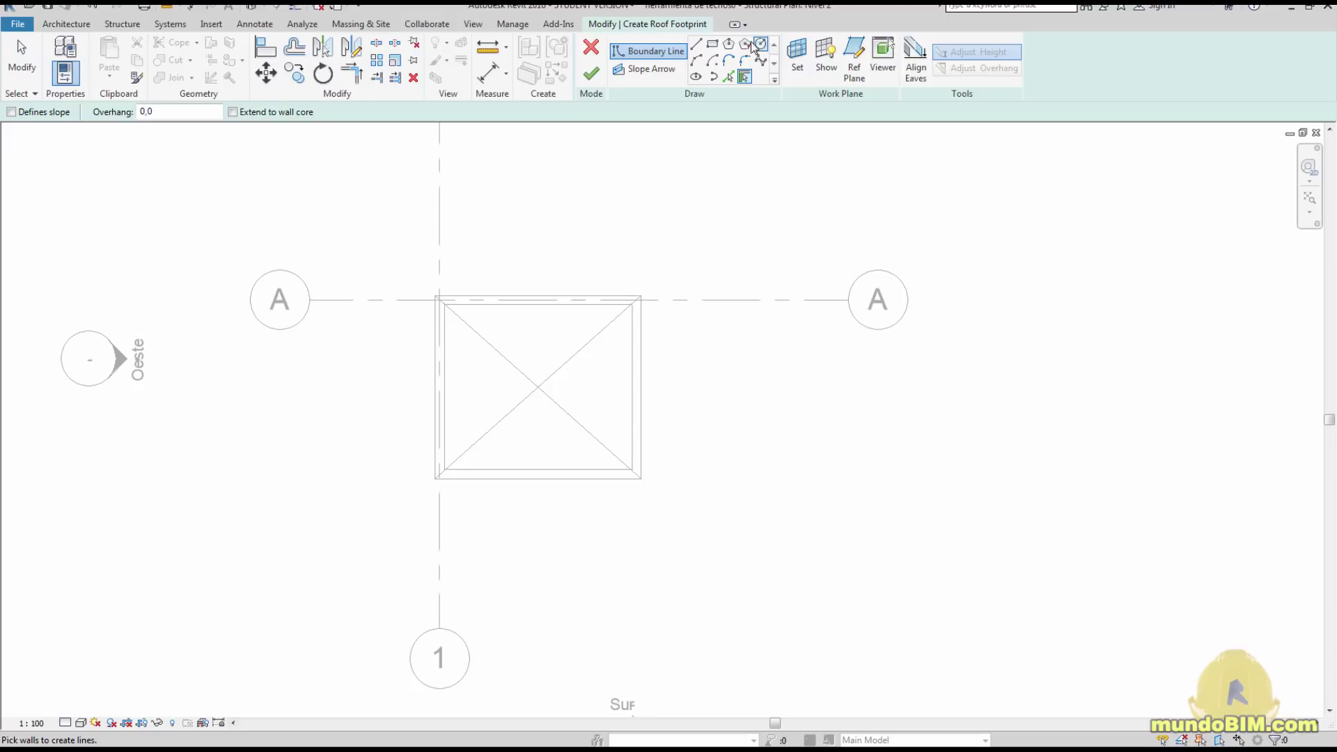
left_click(728, 43)
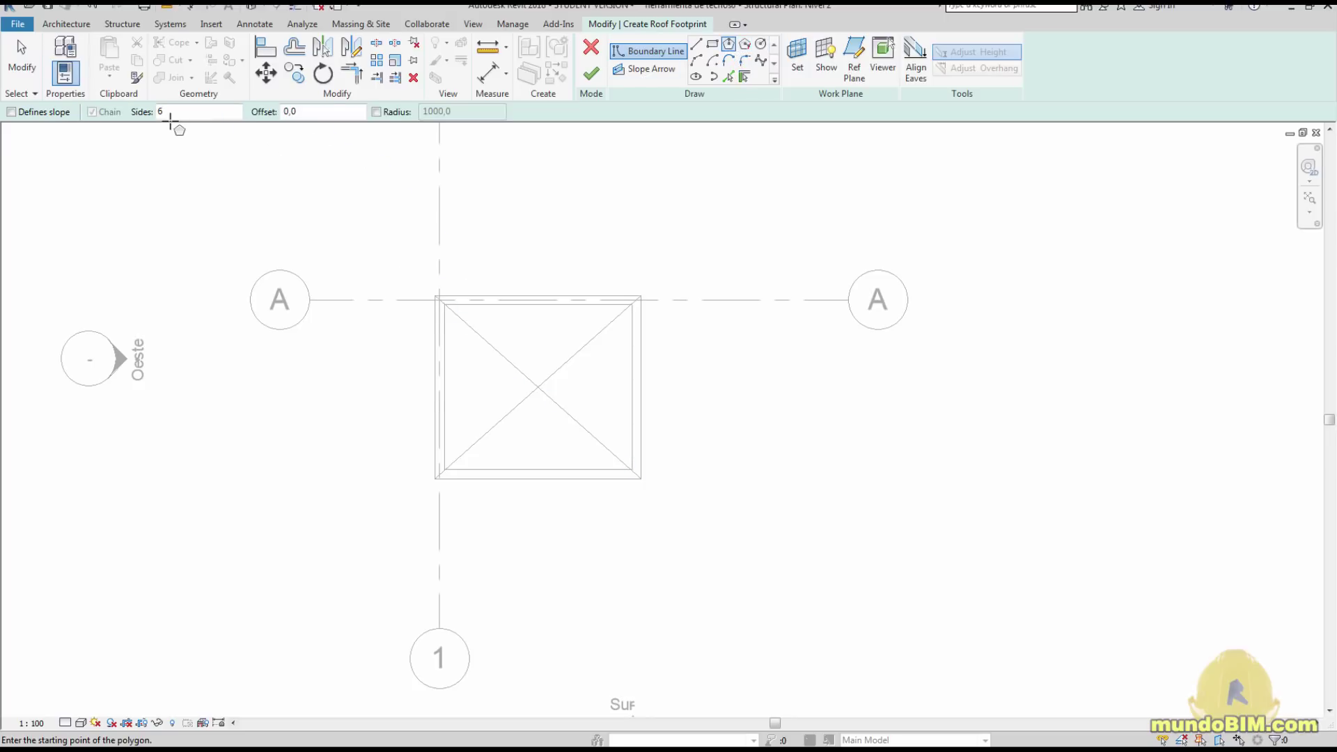
double_click(166, 112)
type("8")
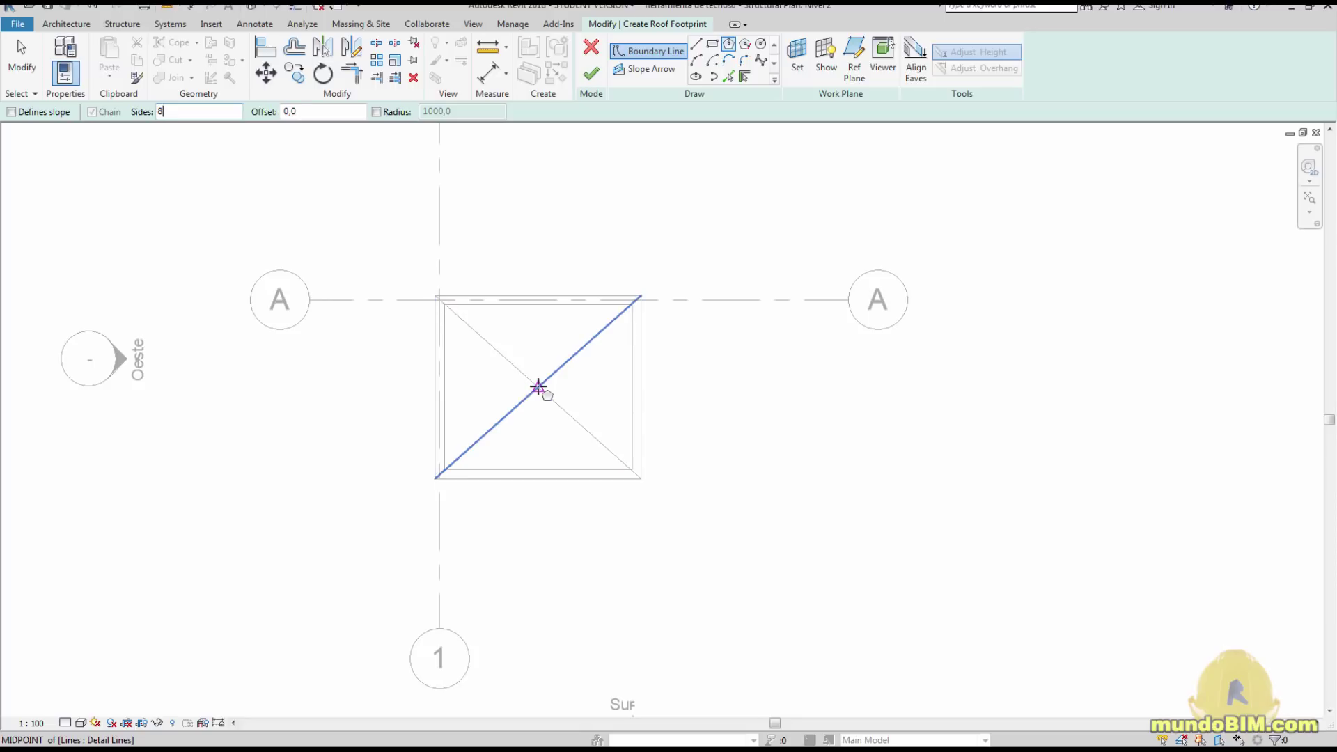
left_click(538, 387)
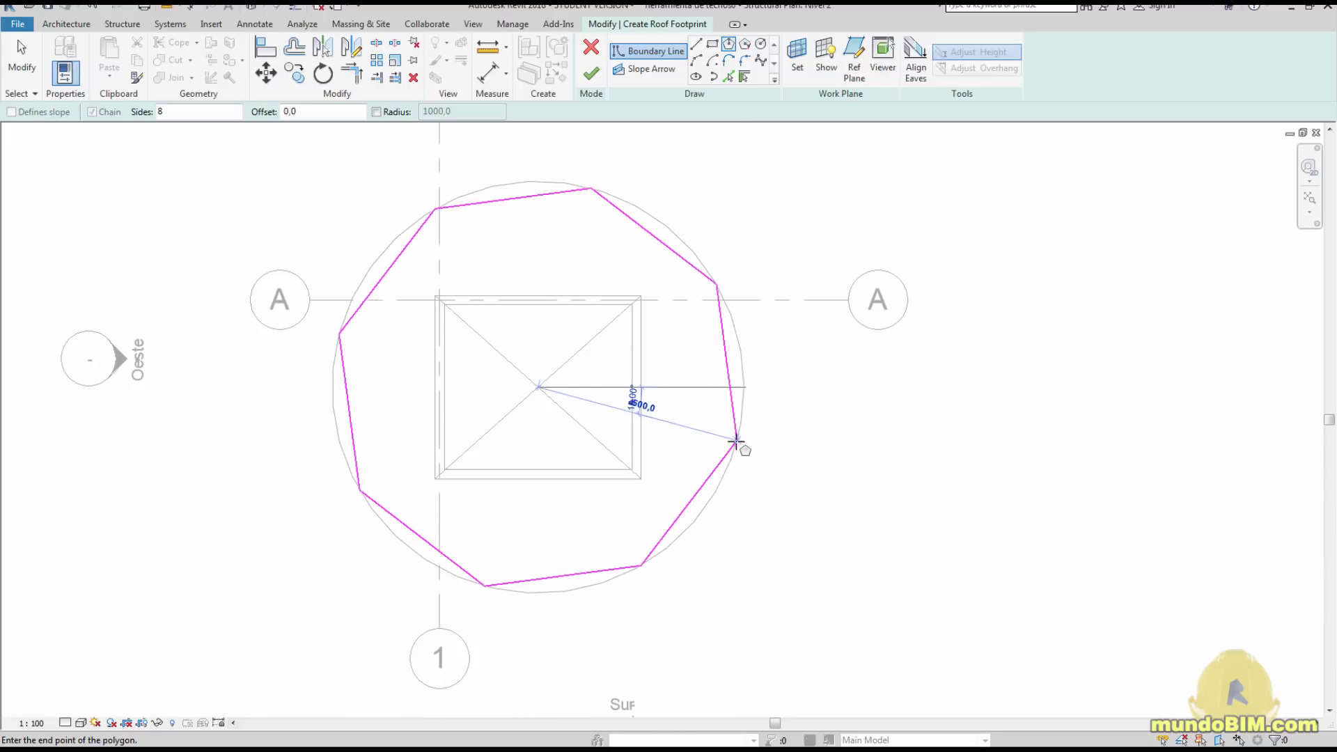
left_click(729, 439)
key("Escape")
key("Escape")
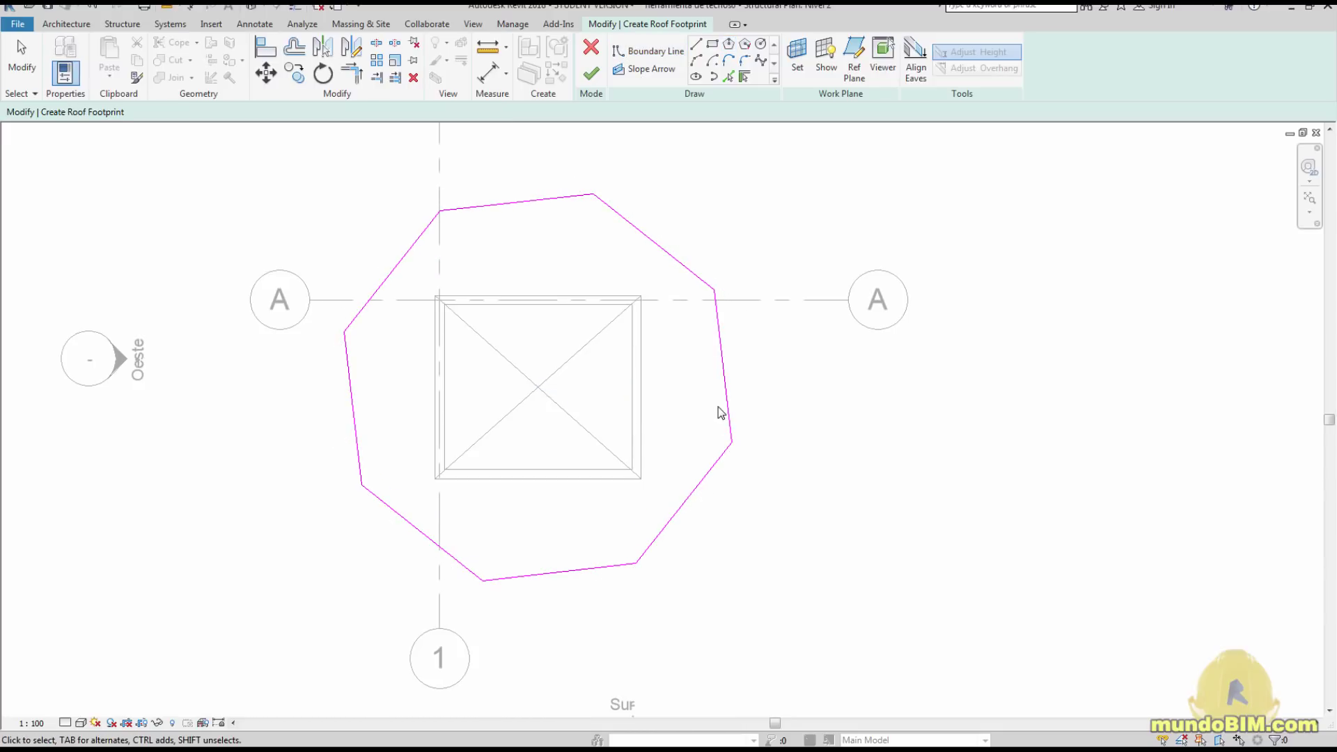
- Make all eight edges of the octagonal boundary define the roof slope and set their slope to 40°
scroll(794, 313, "down", 2)
scroll(650, 254, "up", 2)
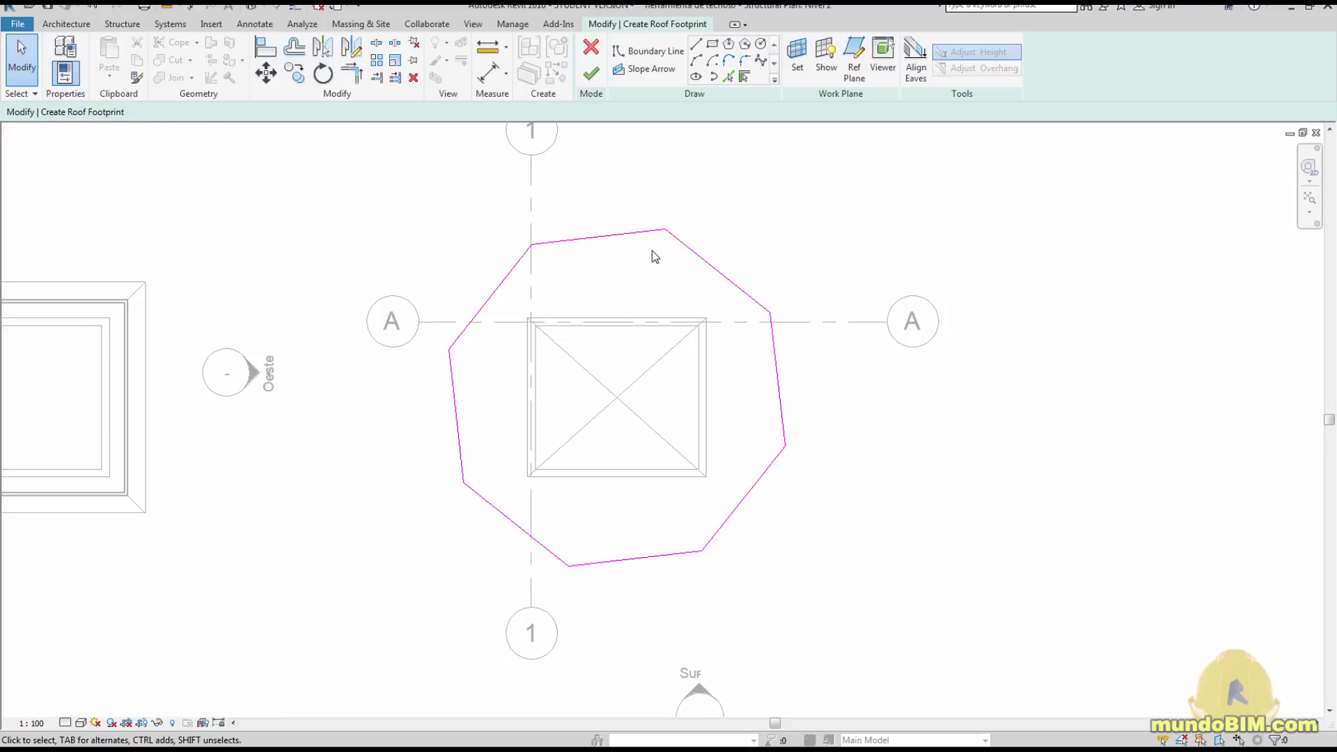
left_click(617, 235)
left_click(693, 187)
left_click_drag(431, 200, 831, 588)
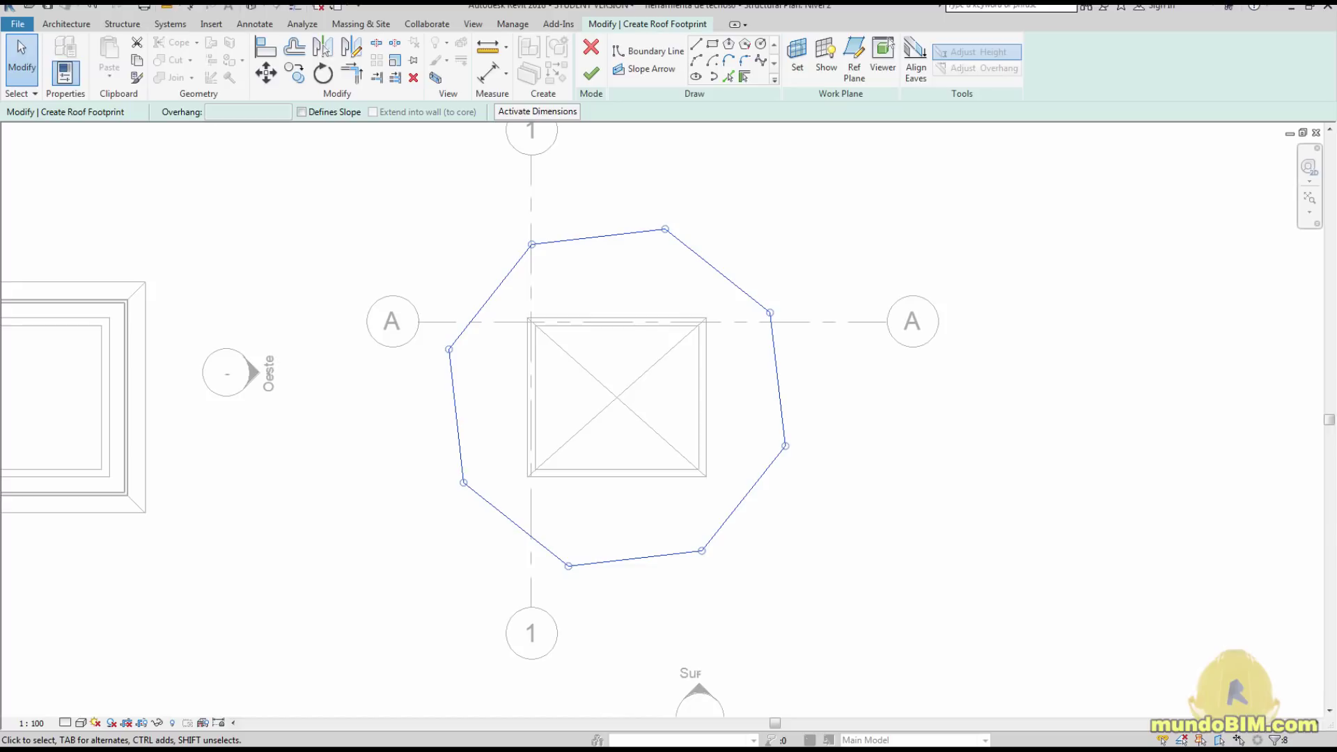
key("ctrl+1")
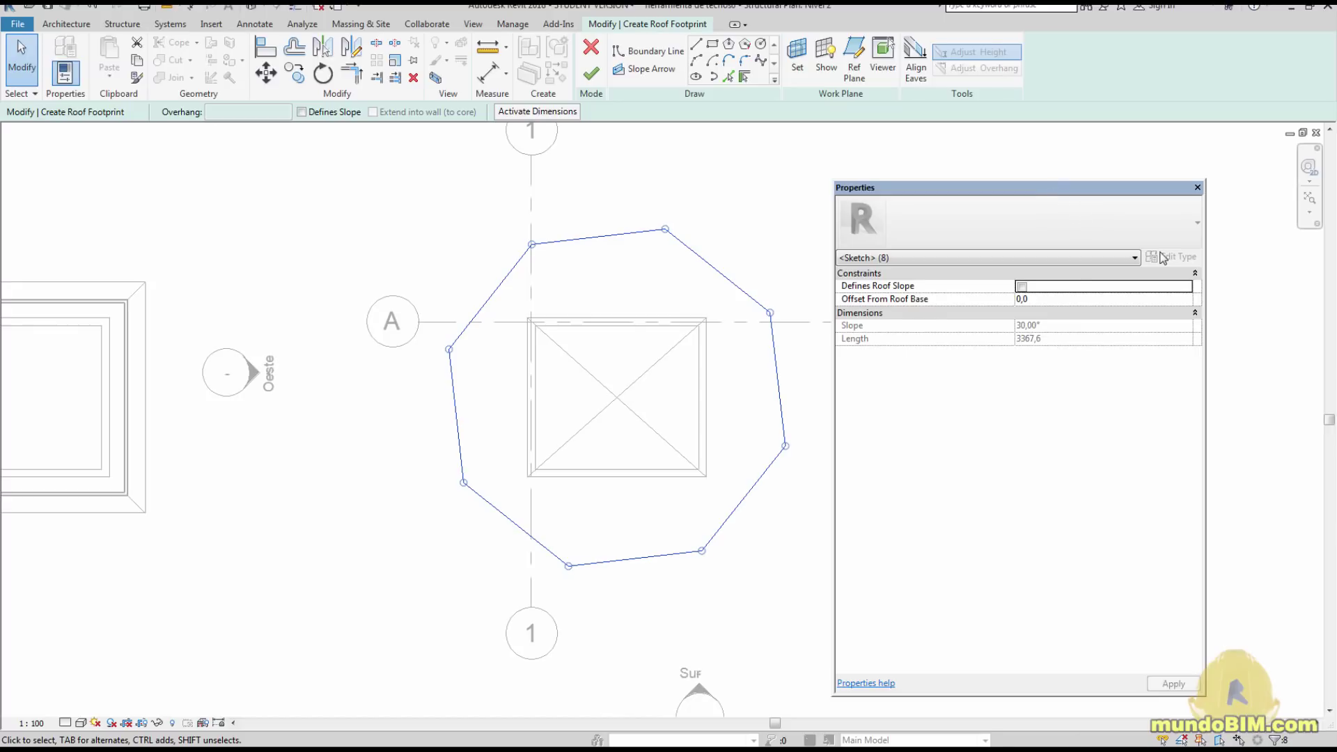
left_click(1022, 287)
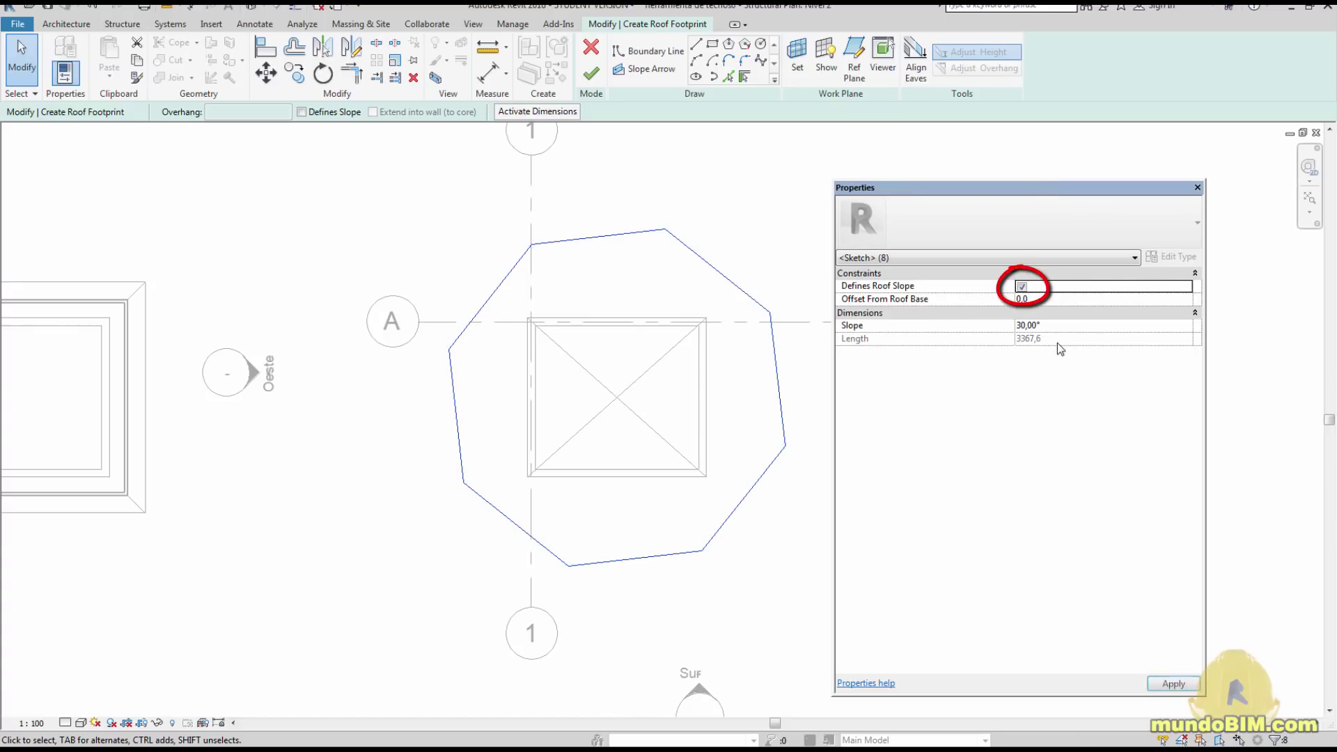
left_click(1061, 325)
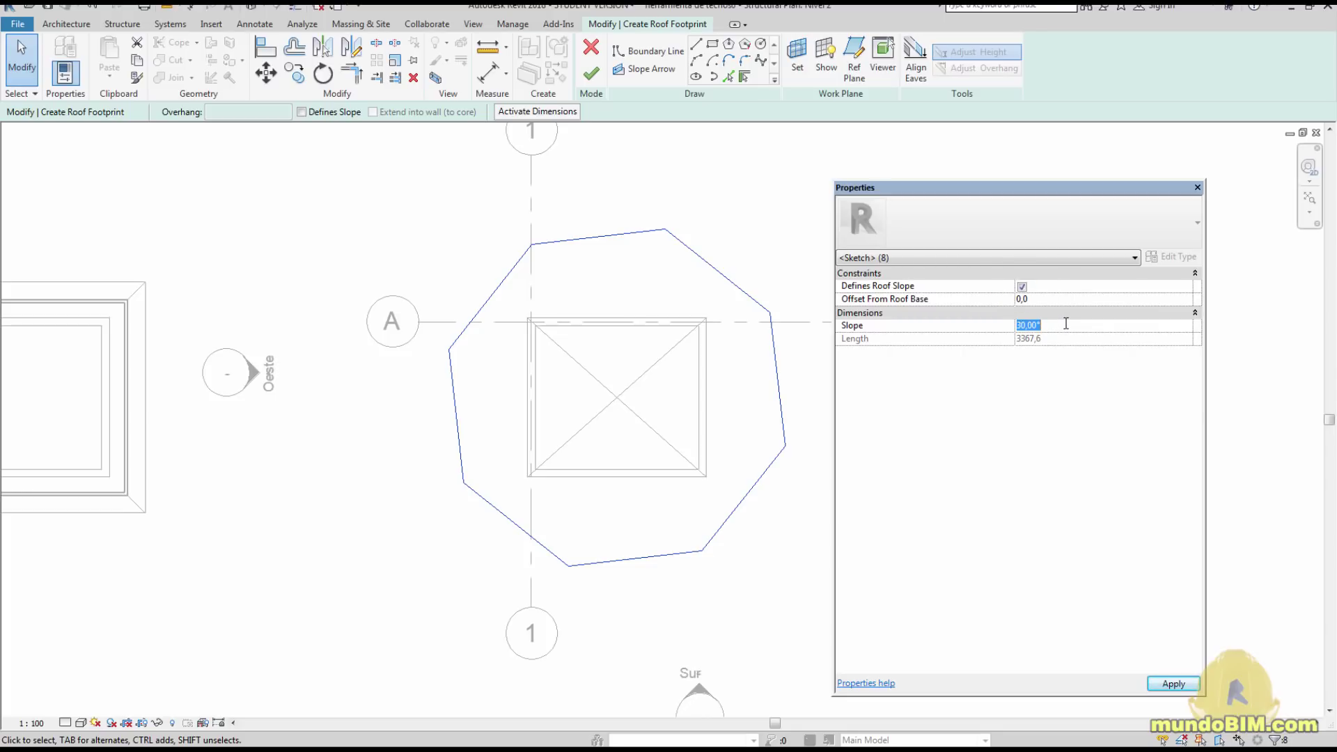
type("40")
key("Return")
left_click(220, 215)
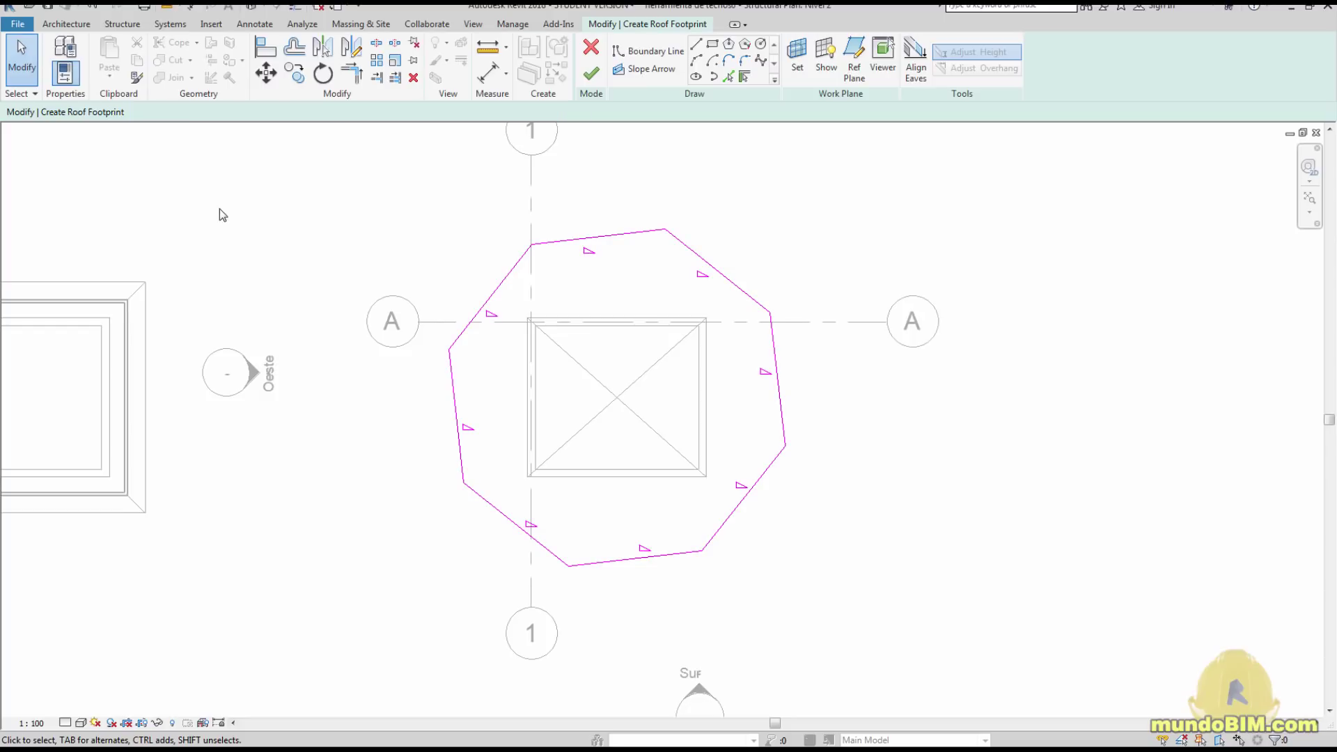
- Finish the octagonal roof footprint and examine the resulting roof in the 3D view
left_click(591, 73)
left_click(417, 241)
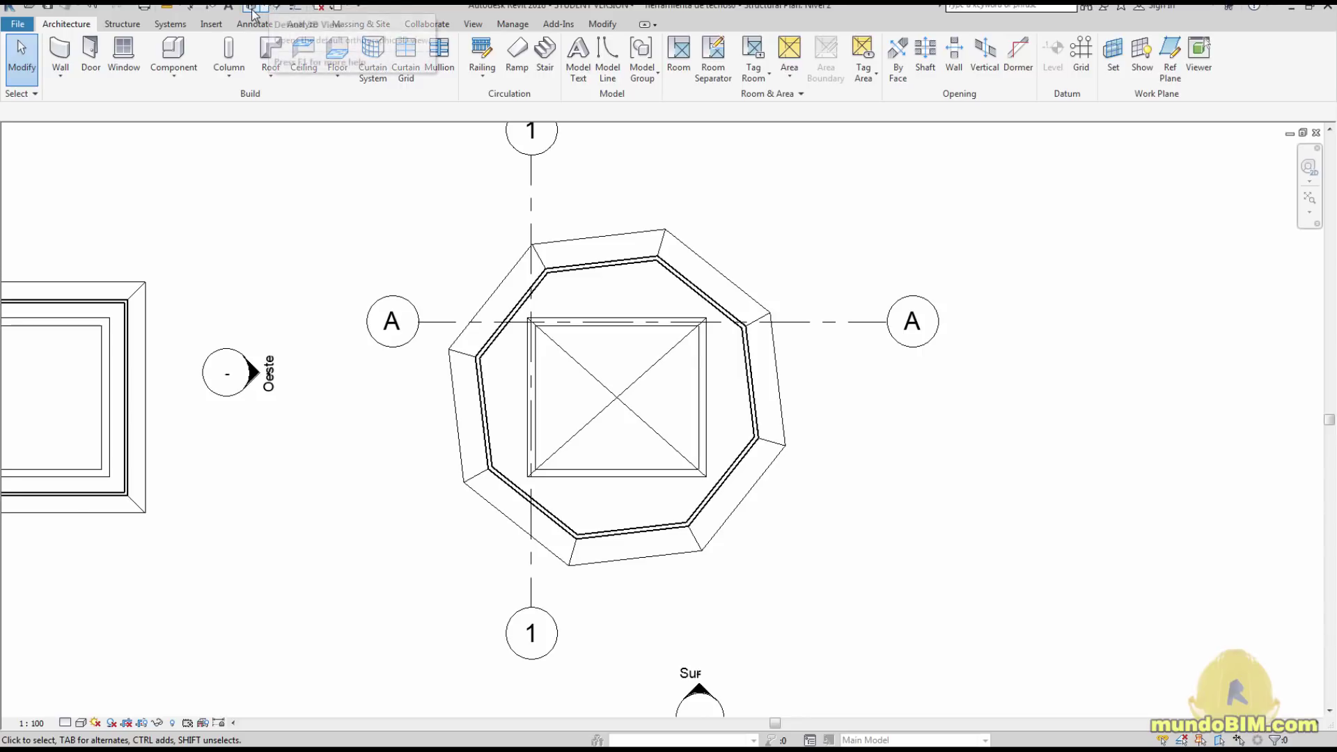
left_click(275, 6)
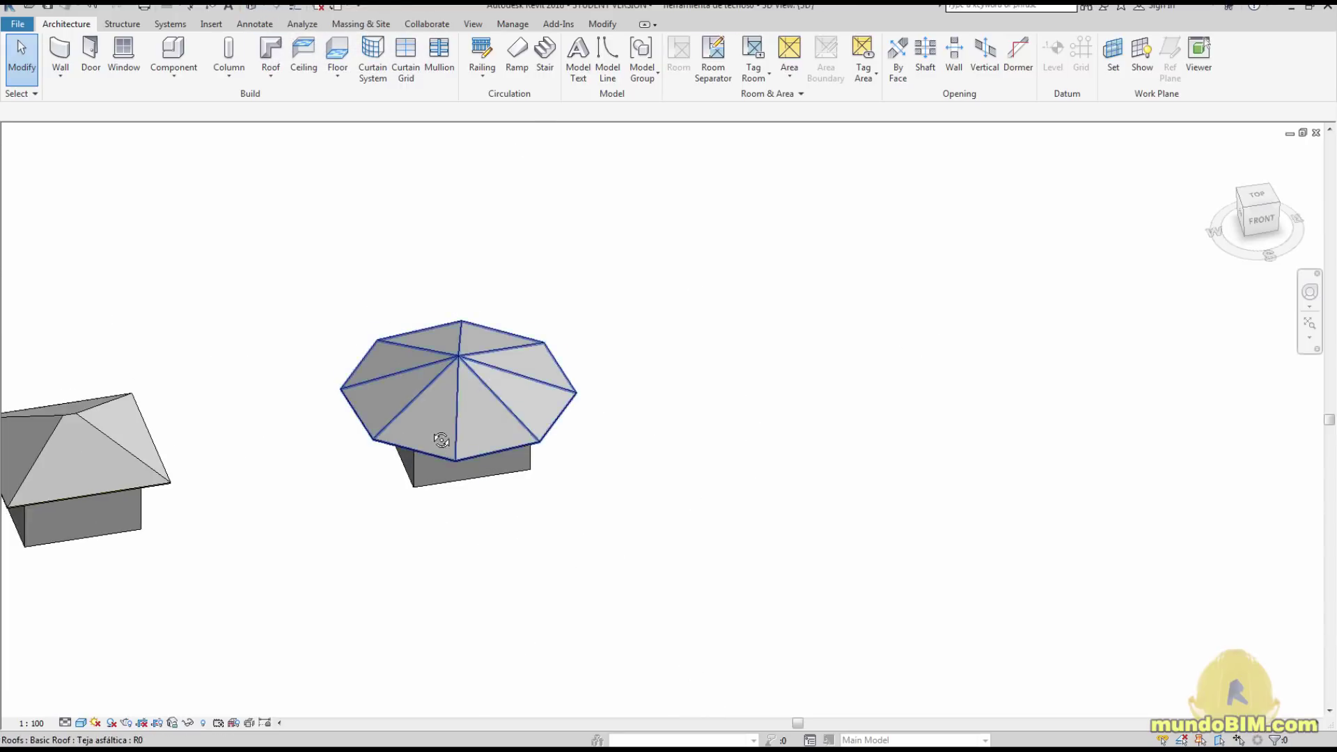
middle_click_drag(441, 441, 510, 282, "shift")
scroll(538, 334, "up", 3)
middle_click_drag(538, 334, 612, 441, "shift")
scroll(445, 456, "down", 2)
- Edit the octagonal roof's footprint so four alternating edges no longer define slope, then finish and view the roof in 3D
left_click(613, 441)
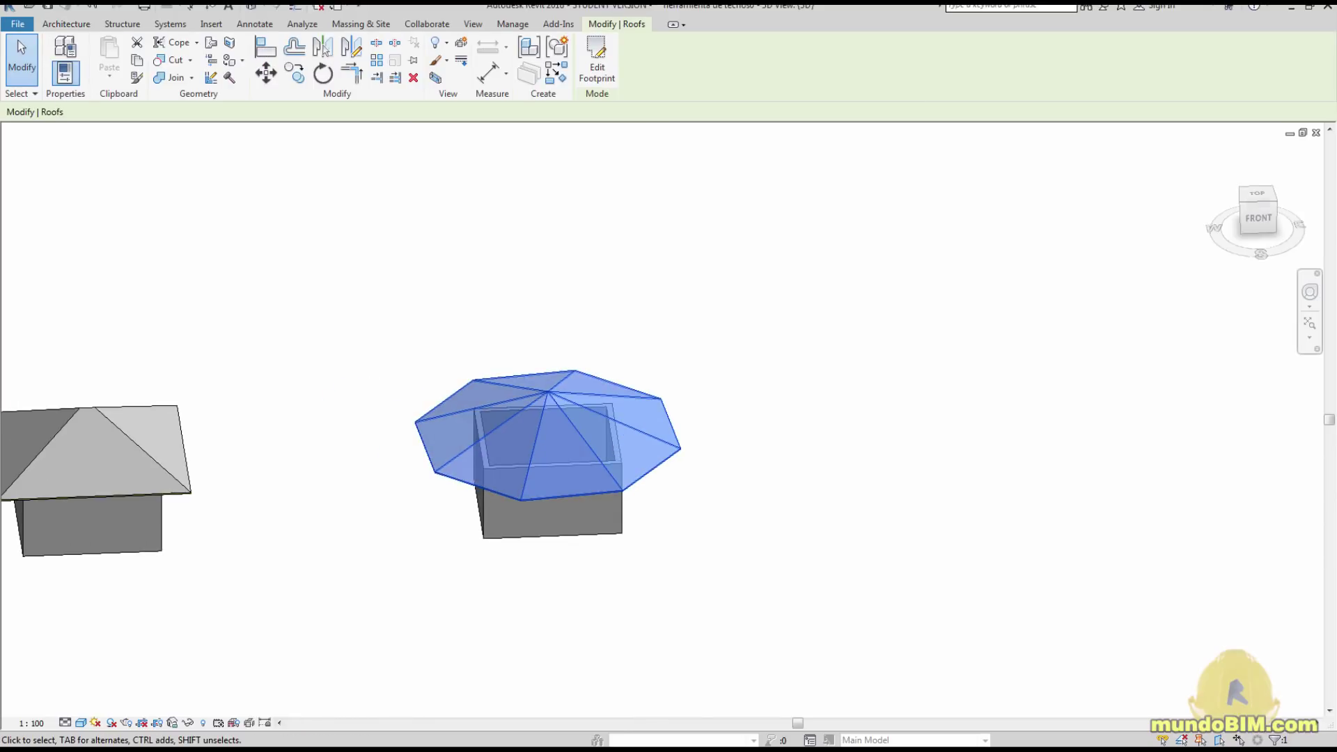
left_click(601, 50)
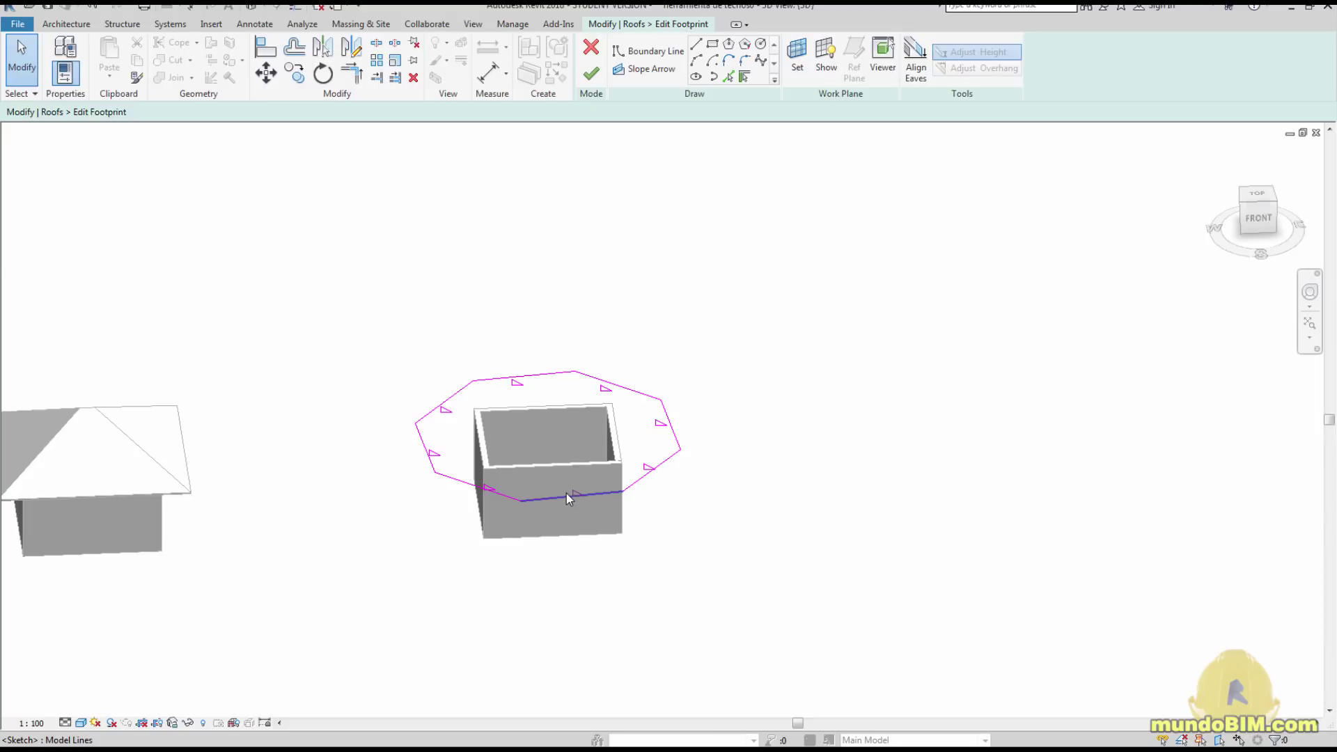
left_click(566, 491)
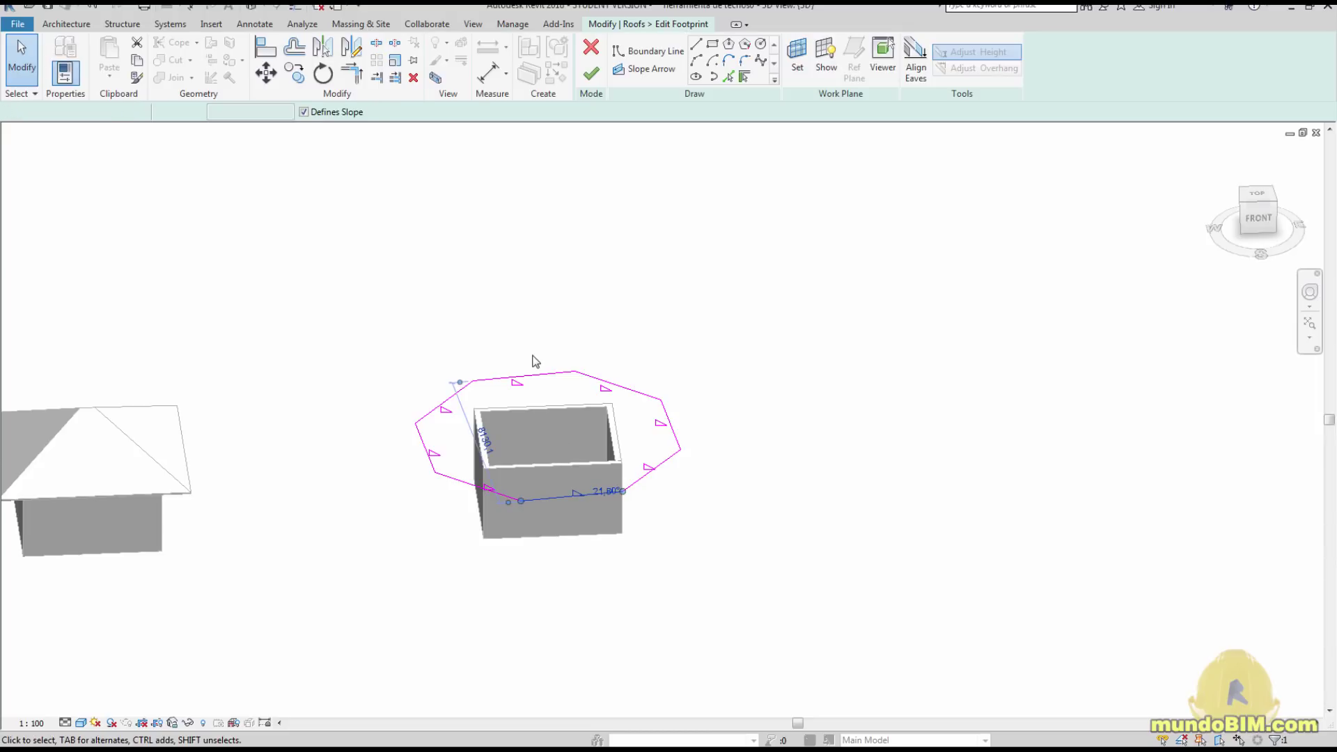
left_click(670, 421, "ctrl")
left_click(422, 442, "ctrl")
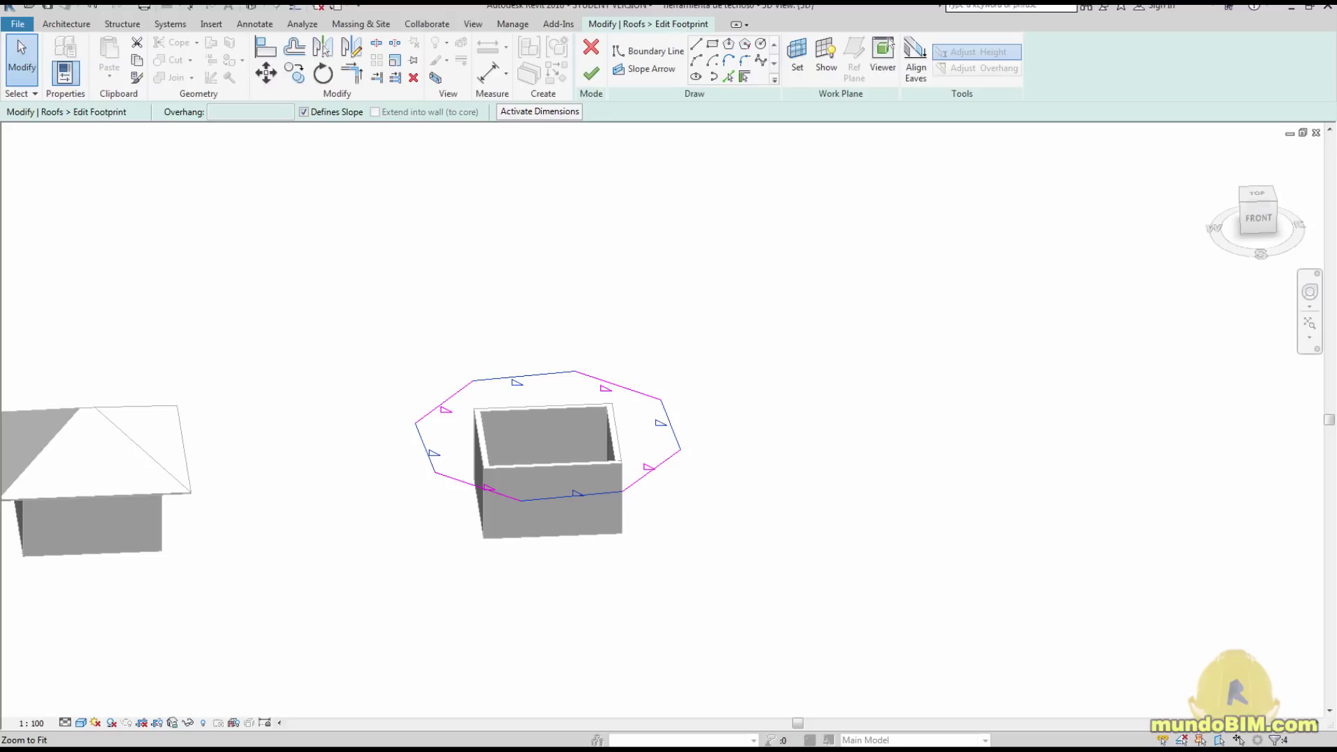
left_click(808, 364)
left_click(591, 73)
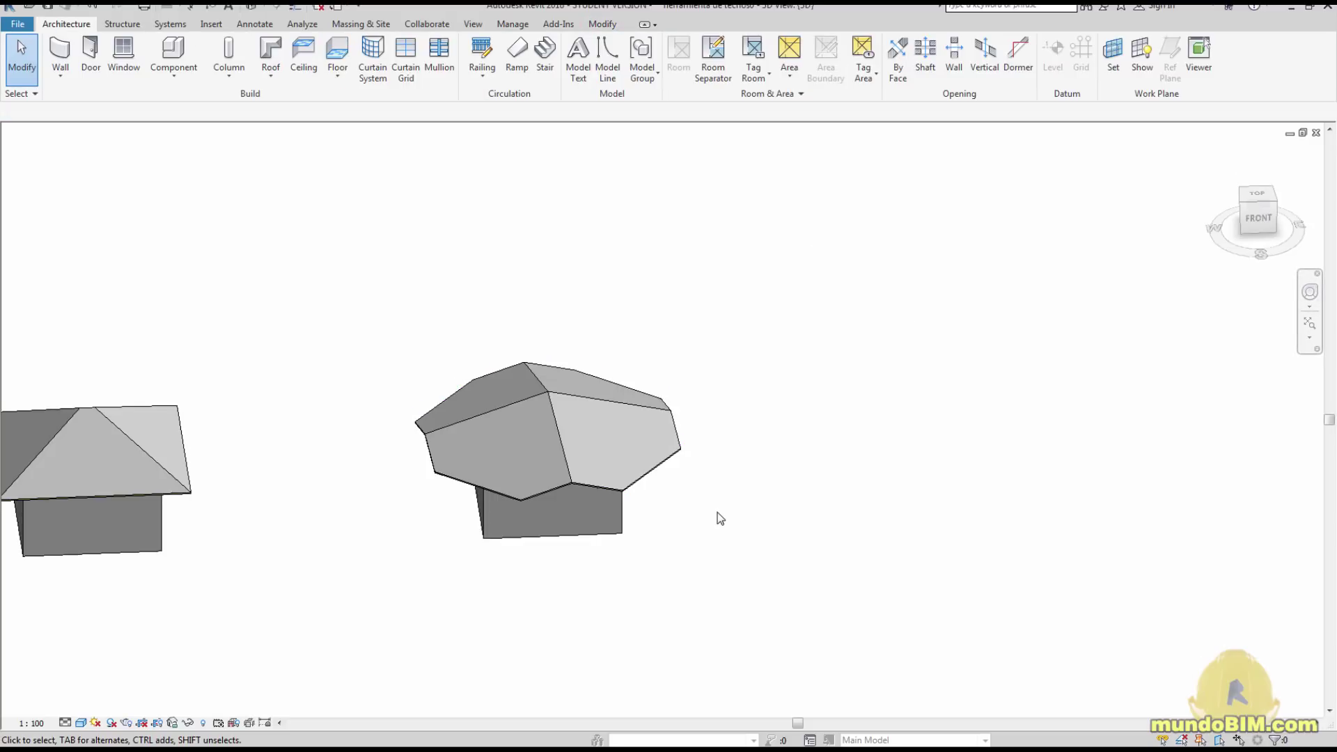
middle_click_drag(428, 545, 605, 469, "shift")
scroll(605, 470, "up", 3)
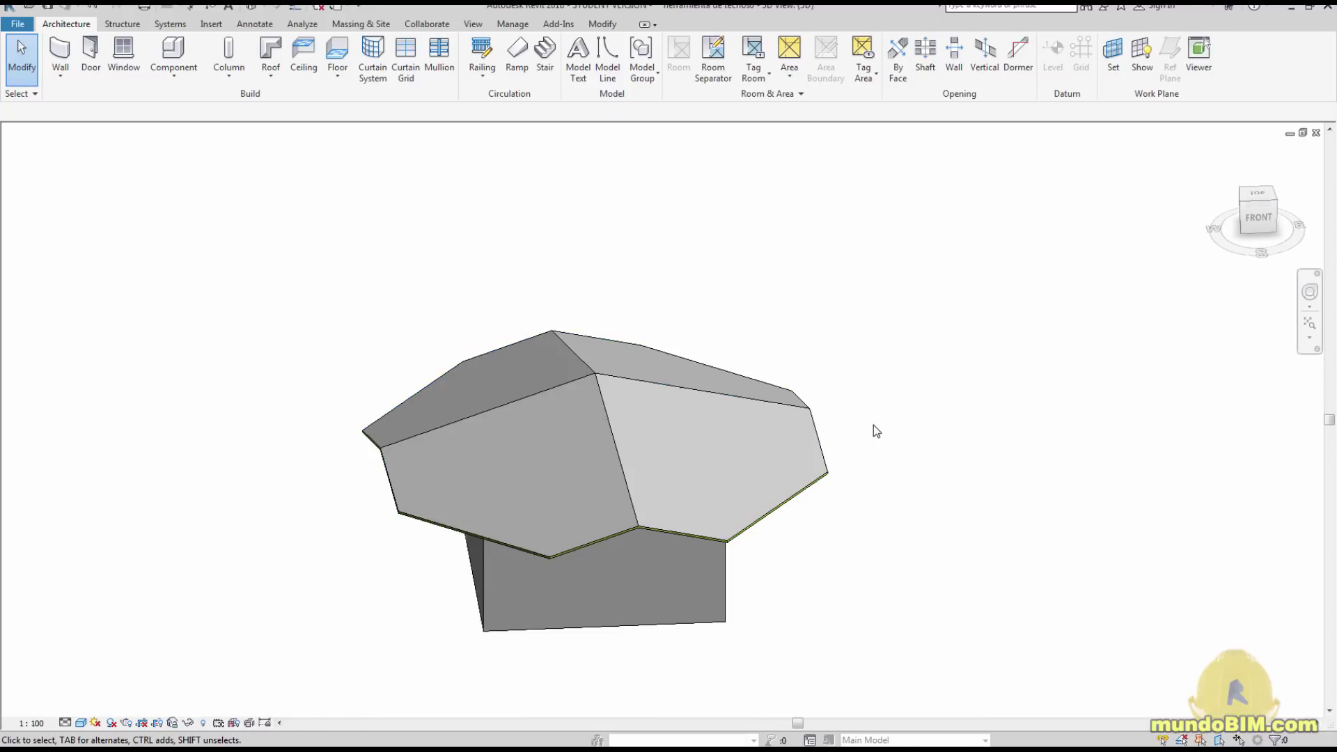
- Edit the octagonal roof's footprint in plan and sketch a non-sloping rectangular inner boundary along the outer wall faces
left_click(702, 432)
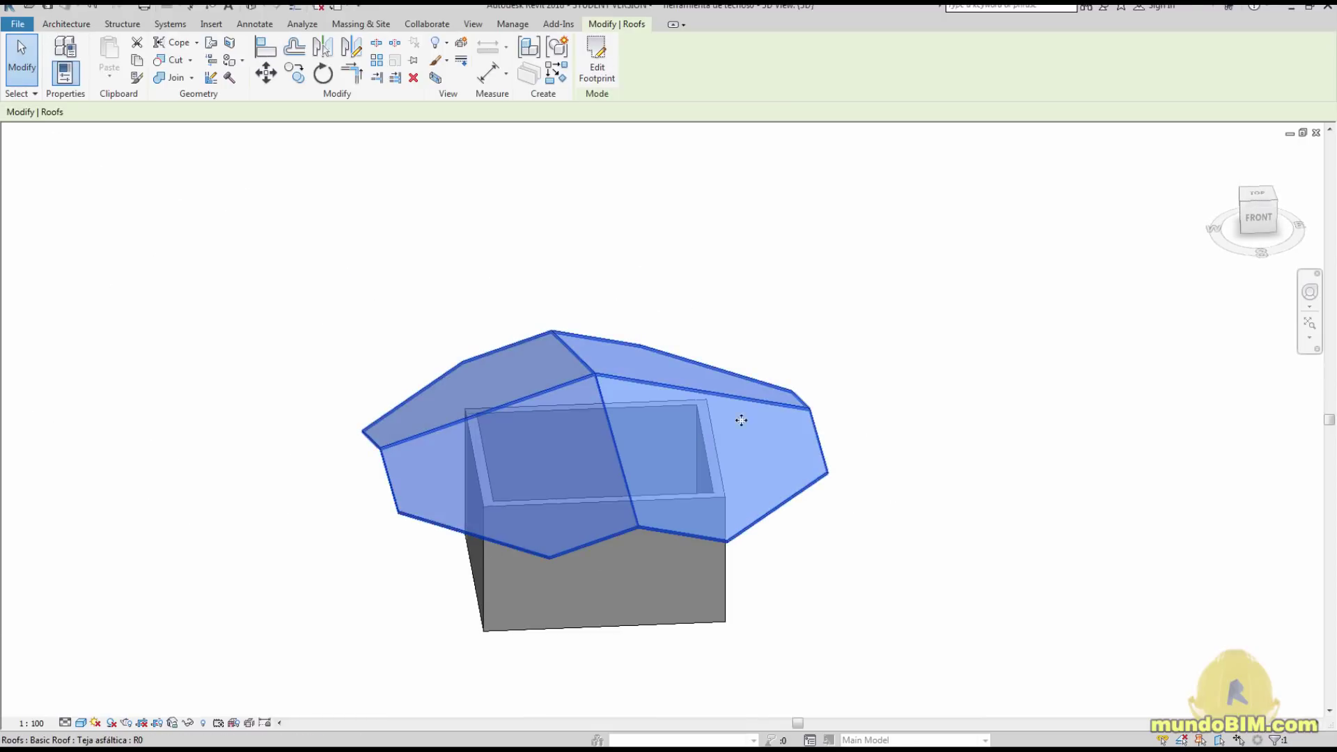
left_click(602, 51)
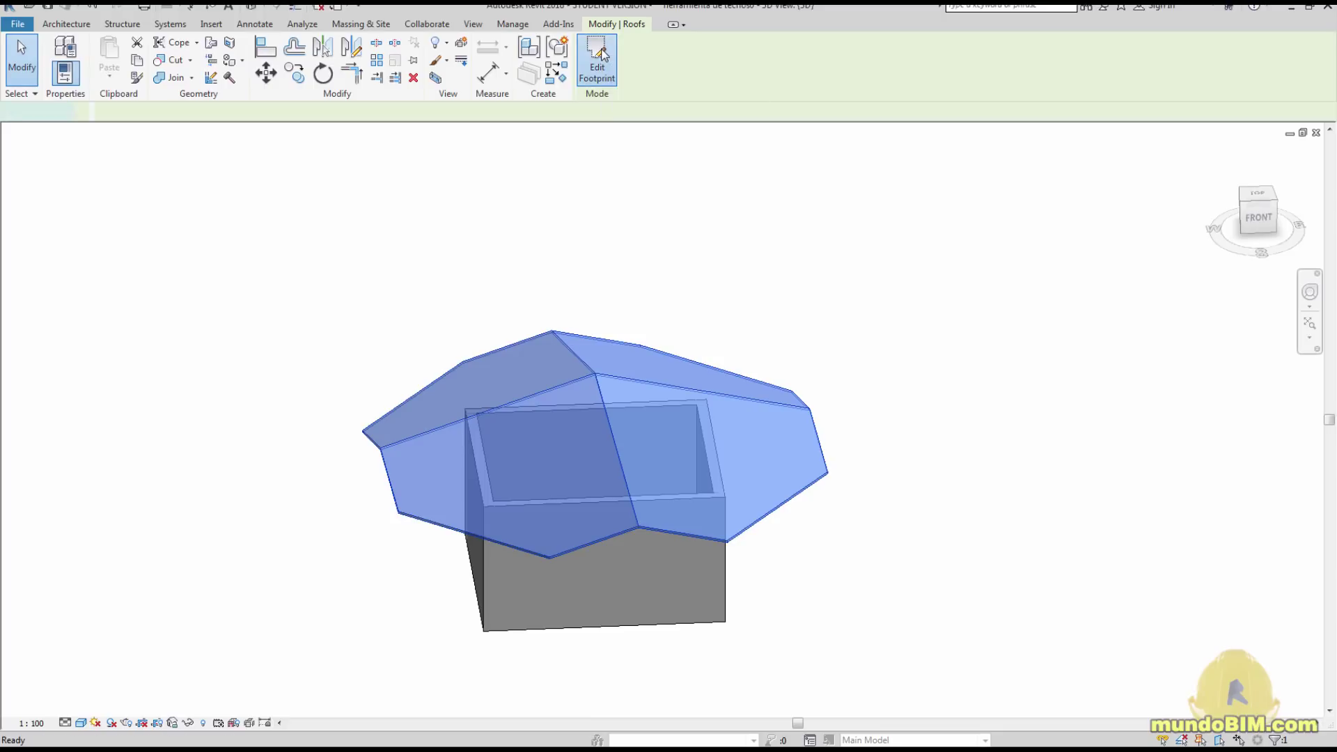
key("ctrl+Tab")
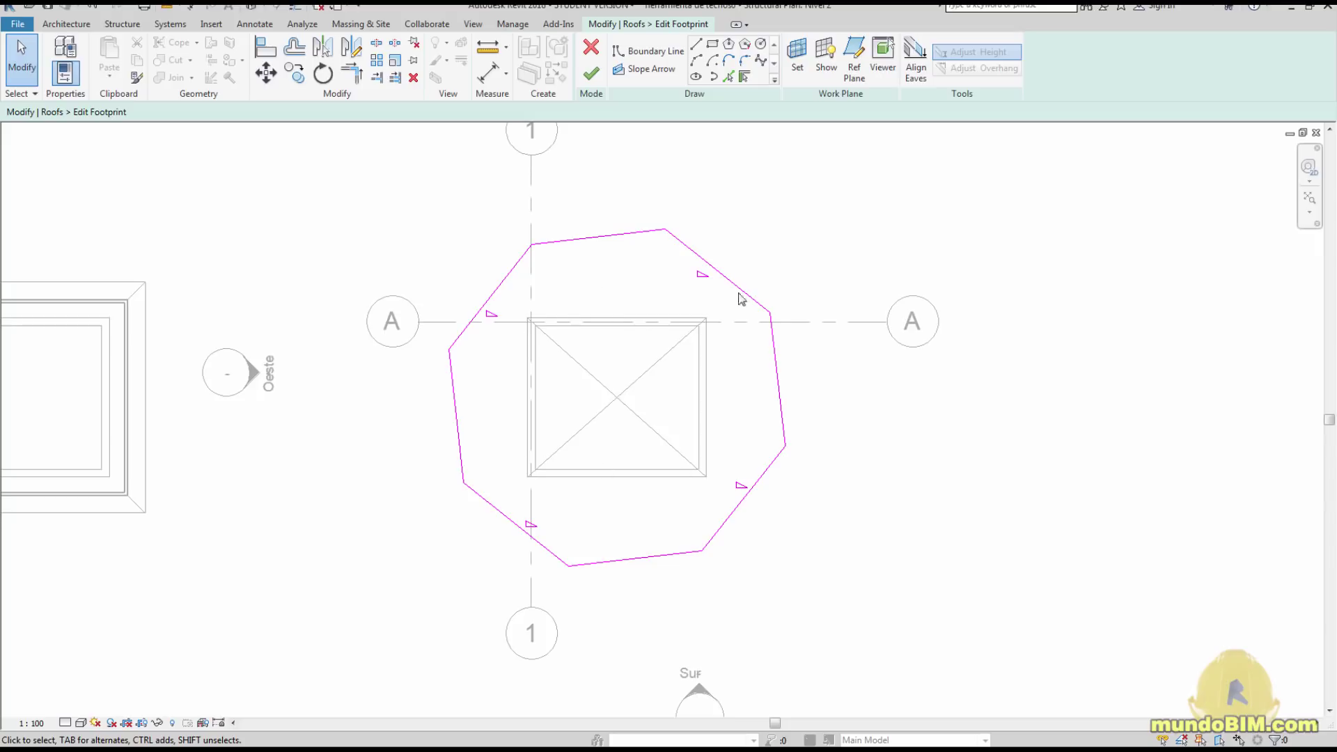
left_click(712, 44)
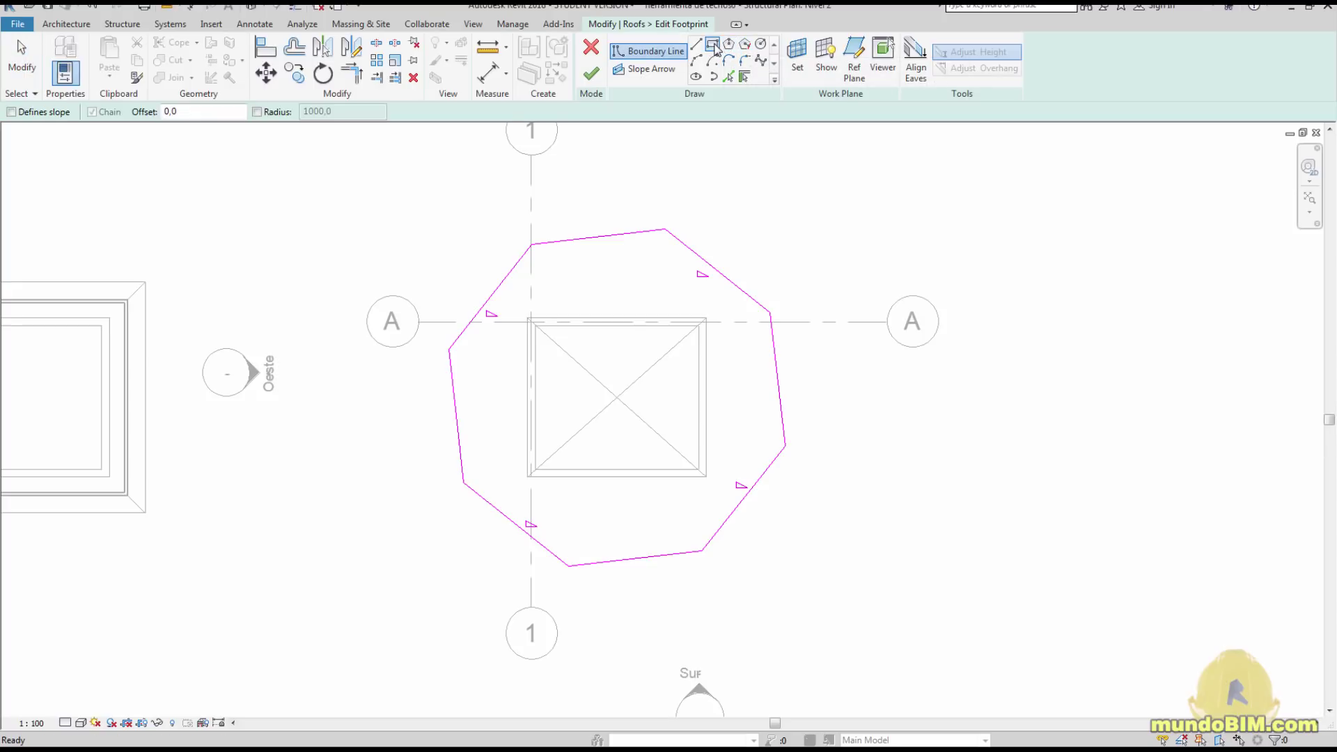
left_click(528, 319)
left_click(705, 477)
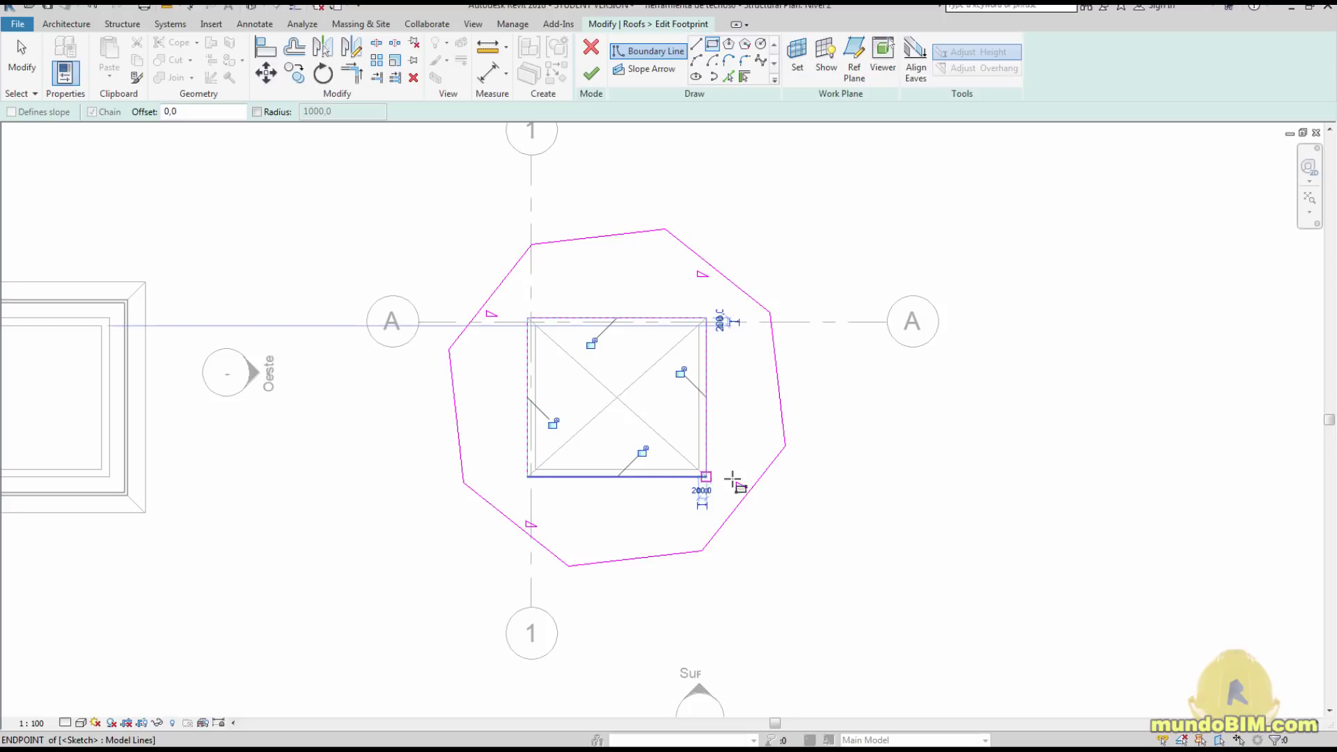
key("Escape")
key("Escape")
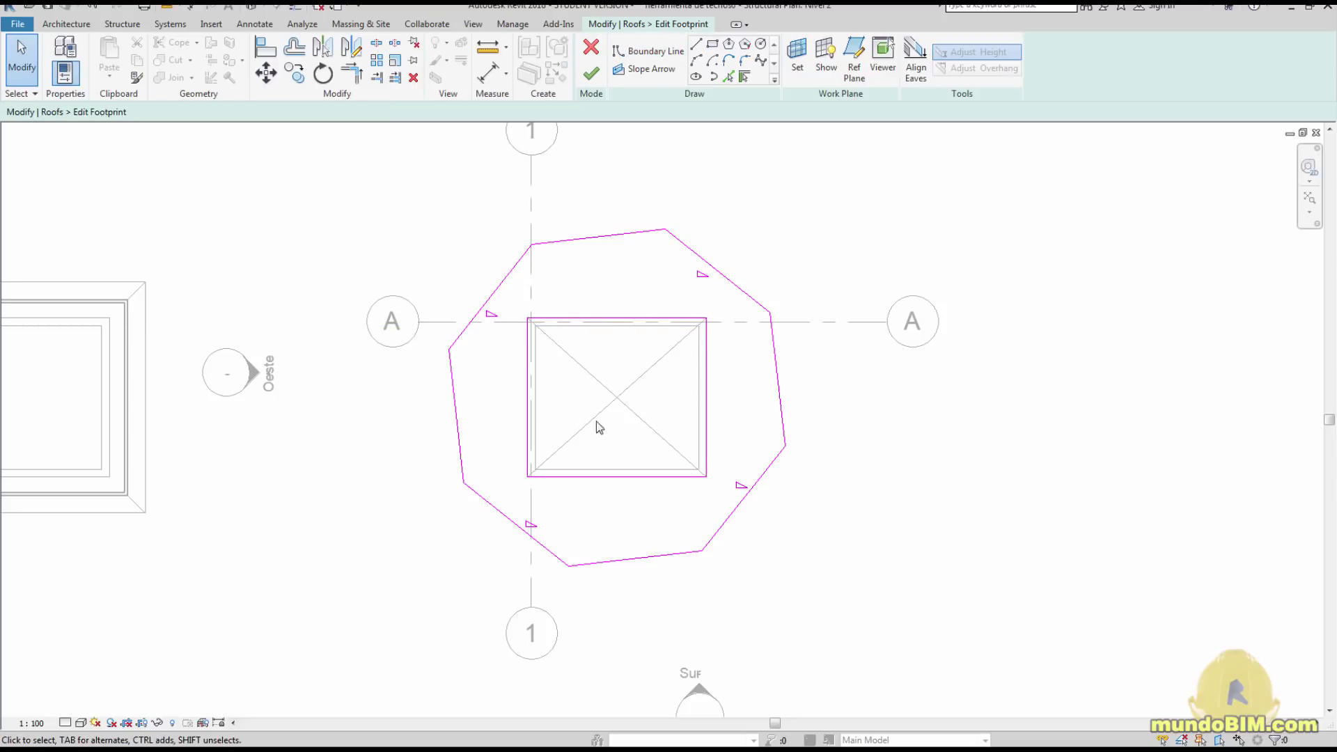
- Finish the octagonal roof's footprint edit and view the roof with its rectangular opening in 3D
left_click(591, 73)
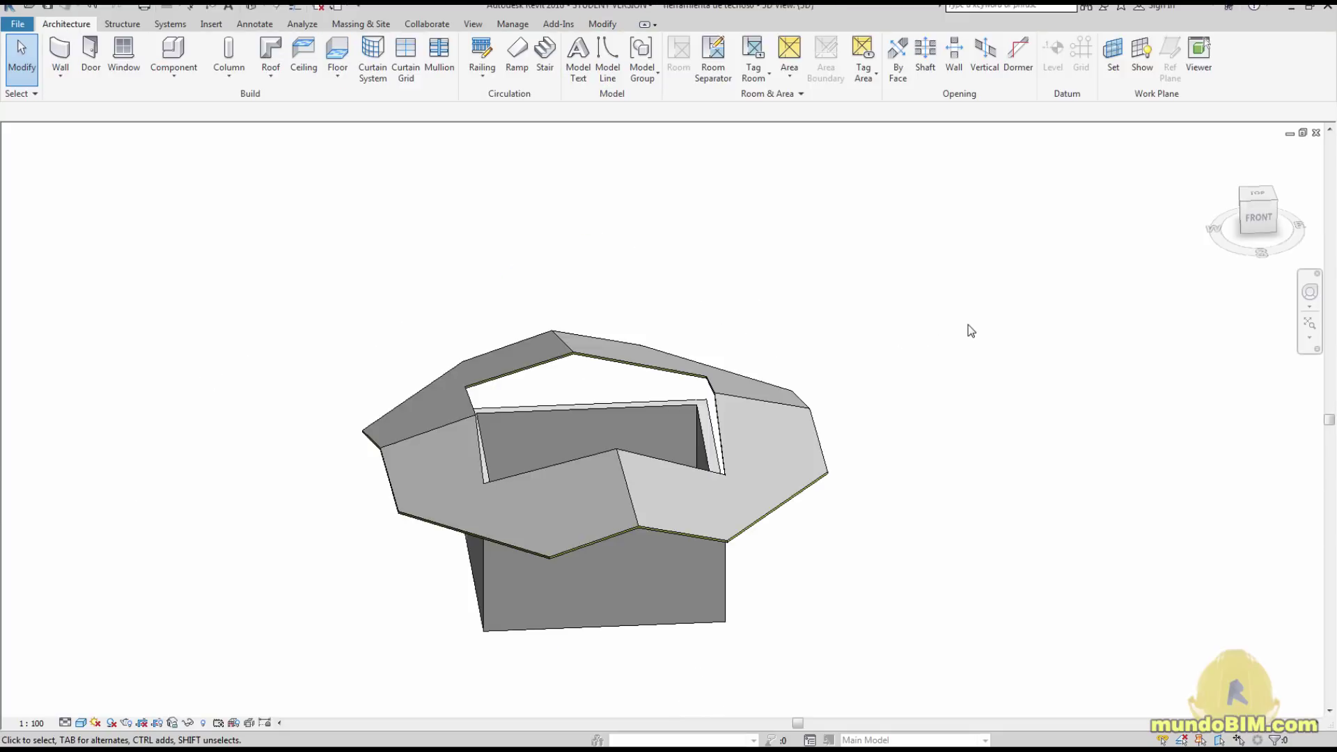
middle_click_drag(830, 539, 634, 532)
scroll(633, 532, "up", 3)
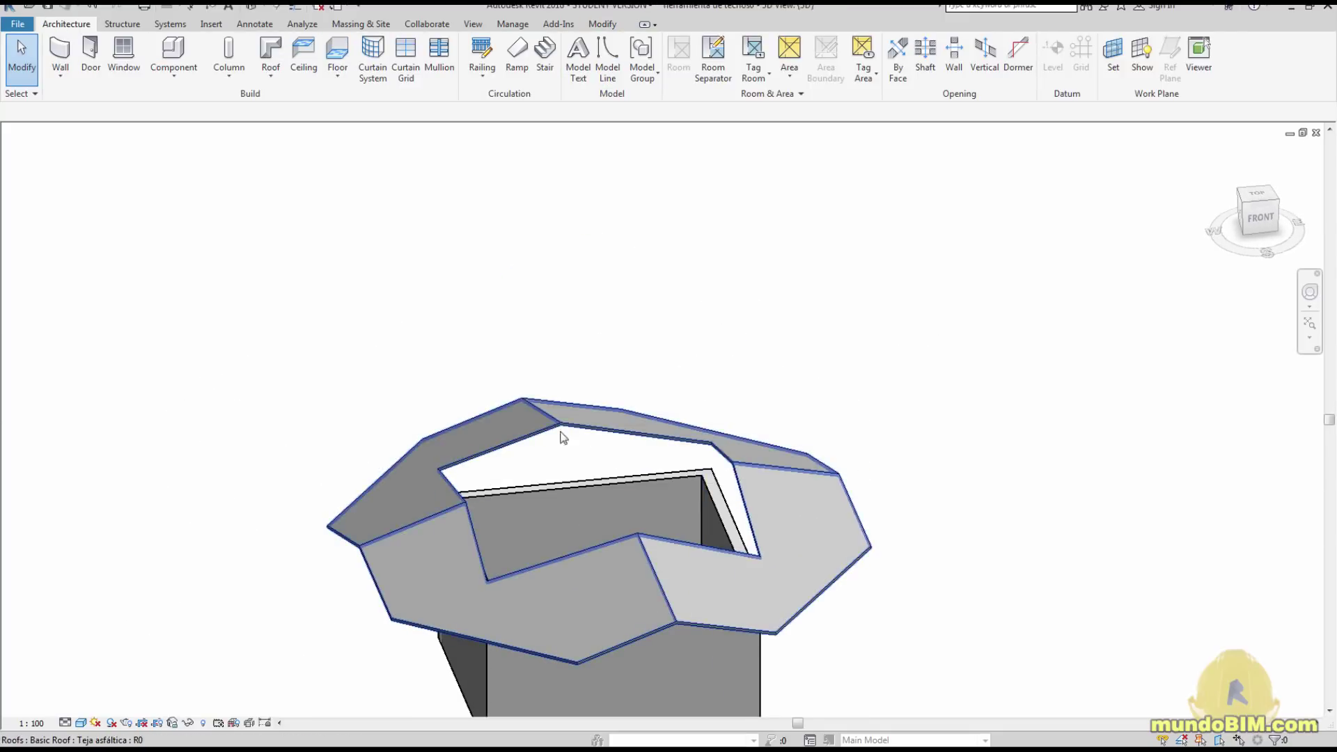
- Copy the octagonal roof and paste the duplicate aligned to the same place
left_click(801, 523)
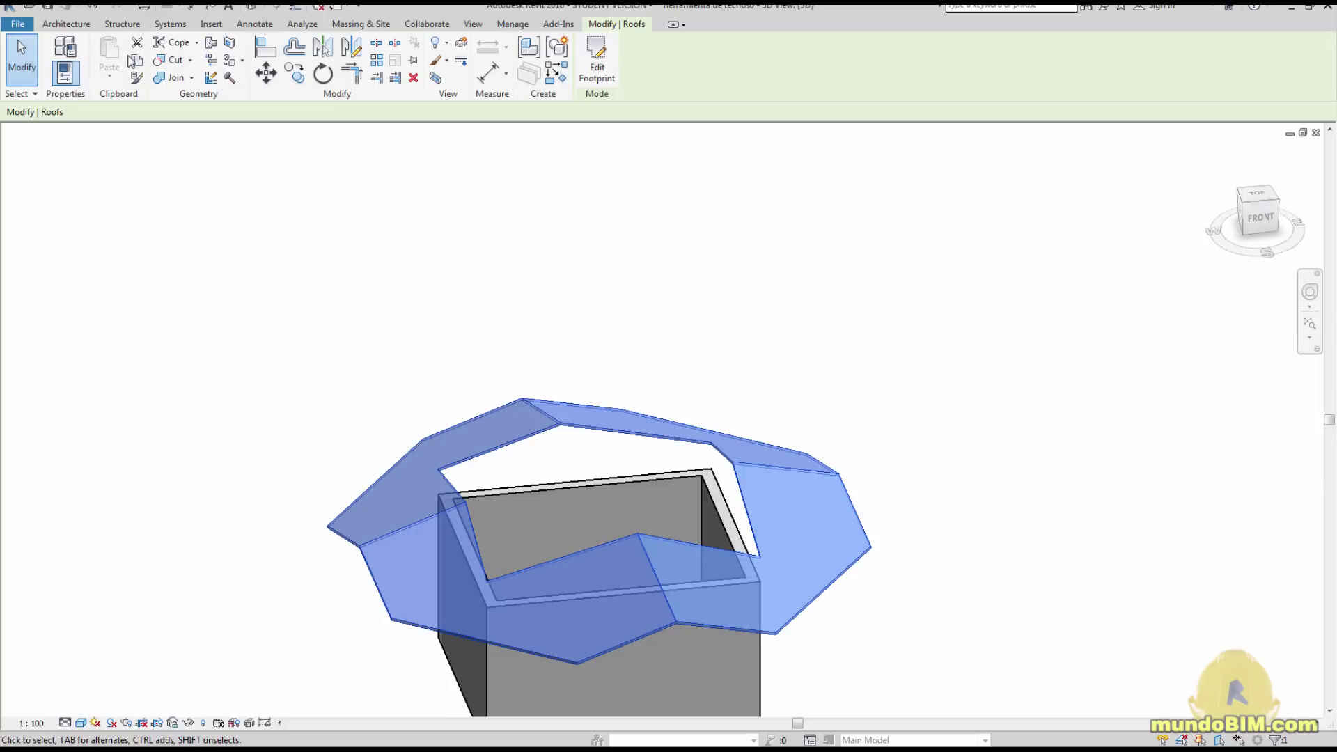
left_click(109, 73)
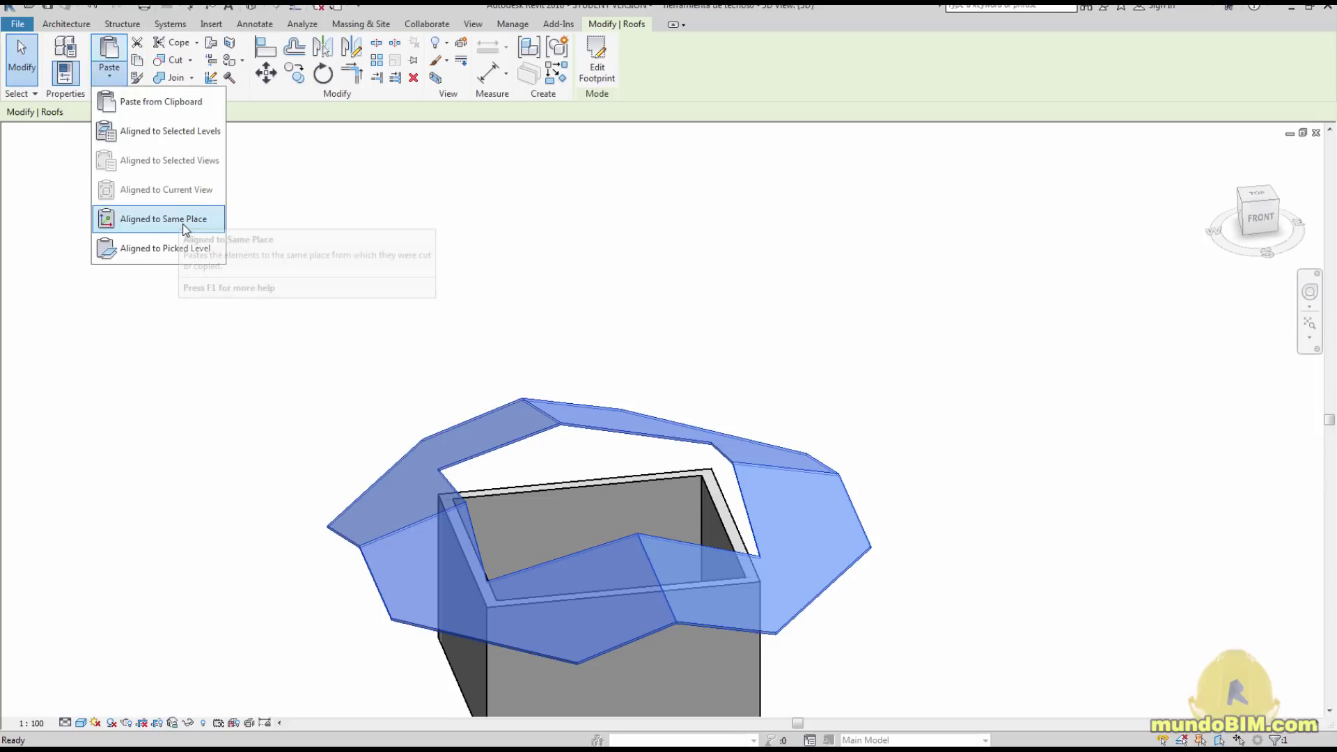
left_click(178, 217)
- Edit the duplicated roof's footprint in plan and delete all eight octagonal edges, keeping only the inner rectangle
left_click(597, 63)
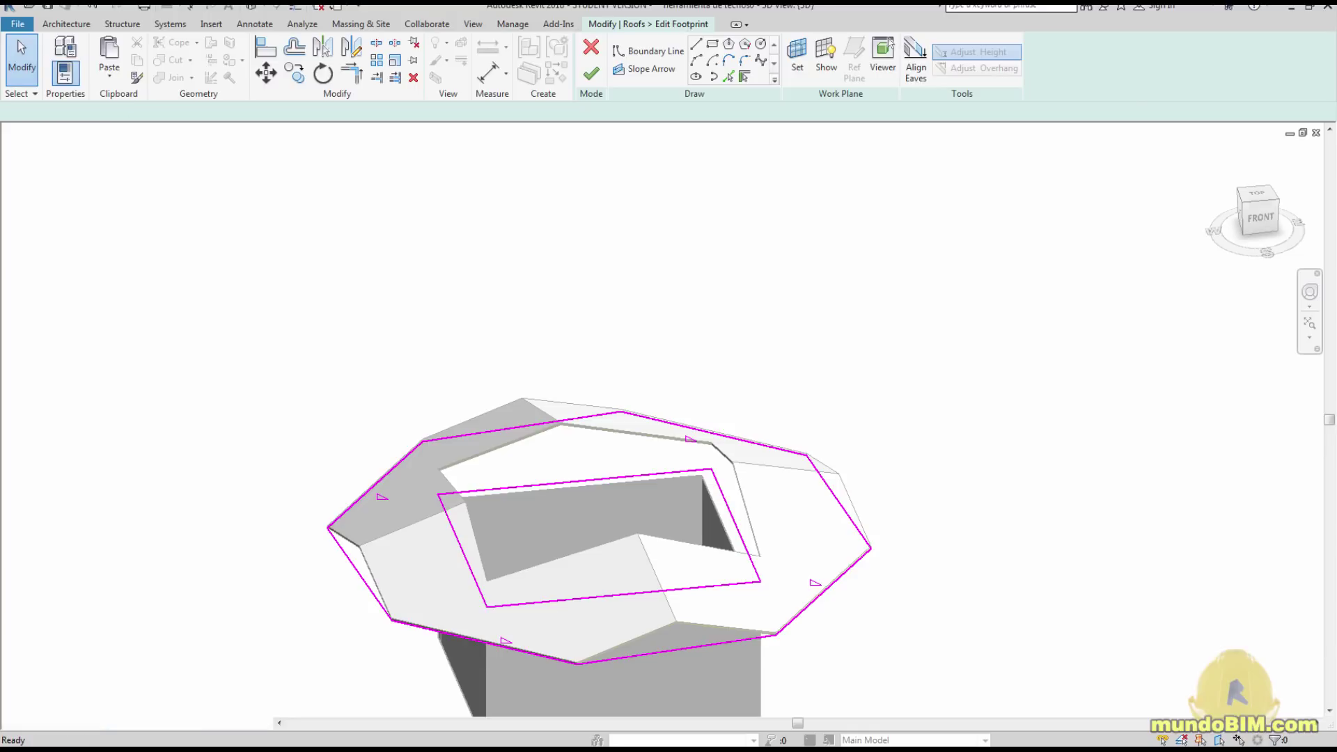
key("ctrl+Tab")
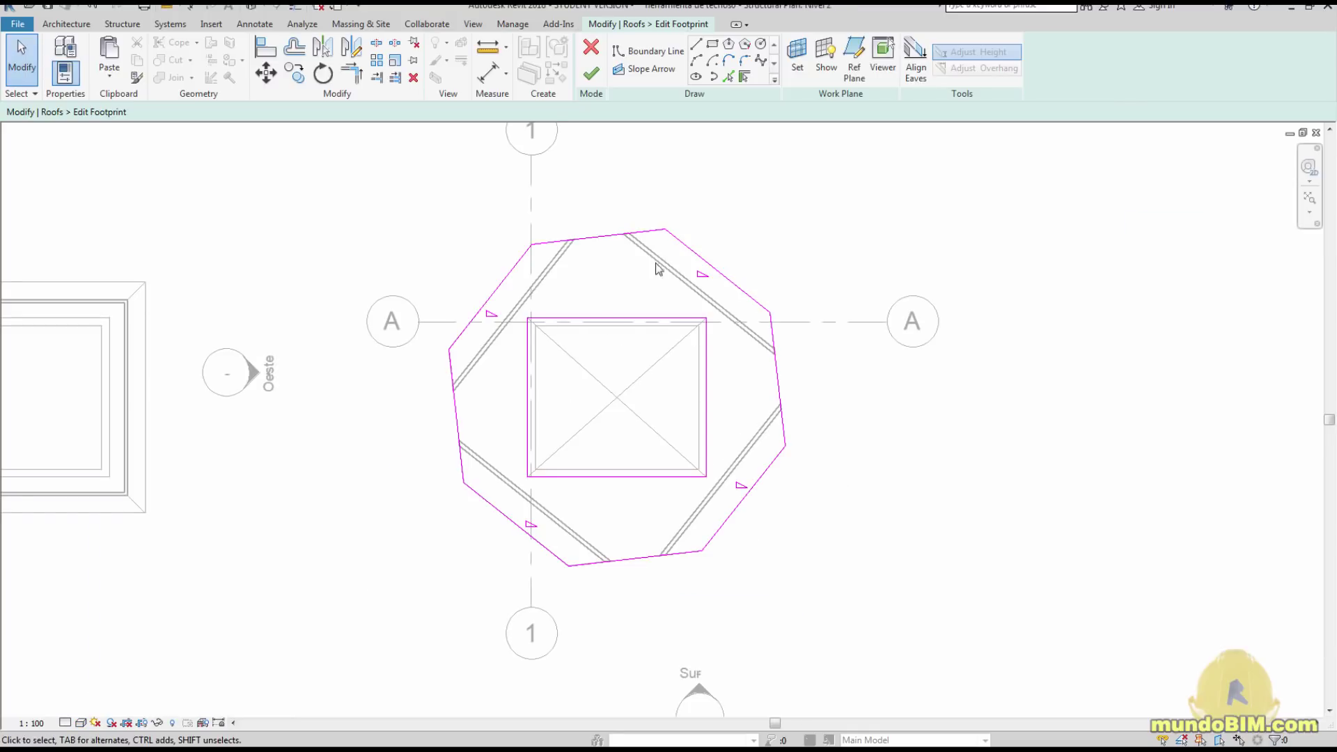
mouse_move(799, 249)
left_mouse_down()
mouse_move(492, 223)
mouse_move(453, 207)
left_mouse_up()
key("Delete")
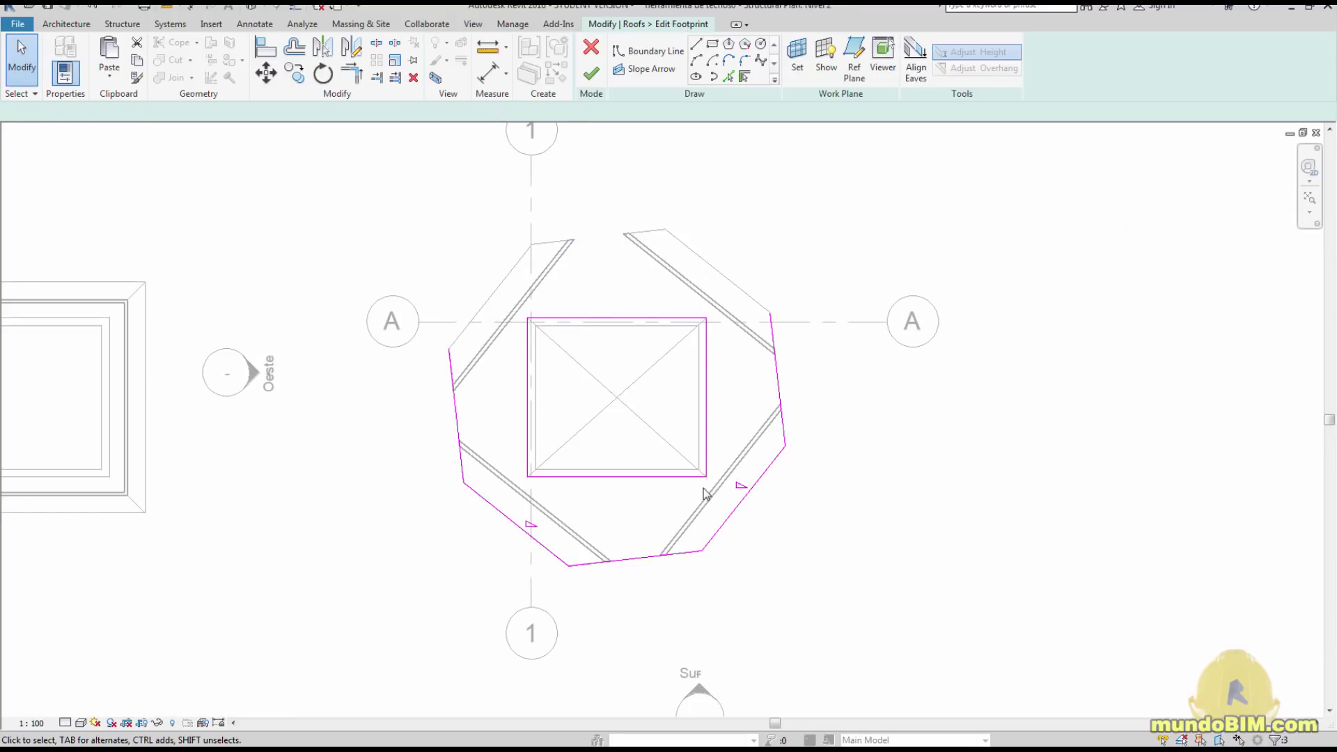
left_click_drag(770, 636, 484, 533)
key("Delete")
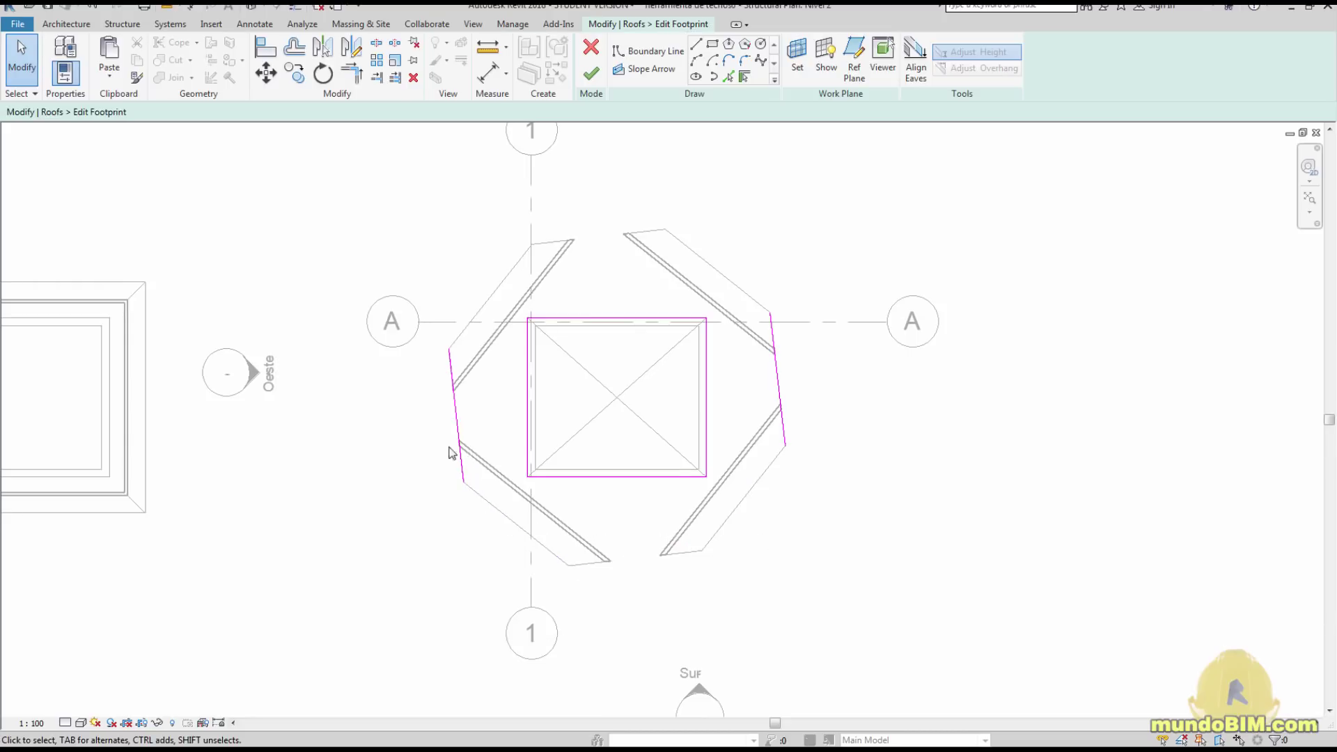
left_click(456, 445)
left_click(778, 379, "ctrl")
key("Delete")
- Make all four edges of the rectangular boundary define the roof slope and finish the footprint
left_click(706, 366)
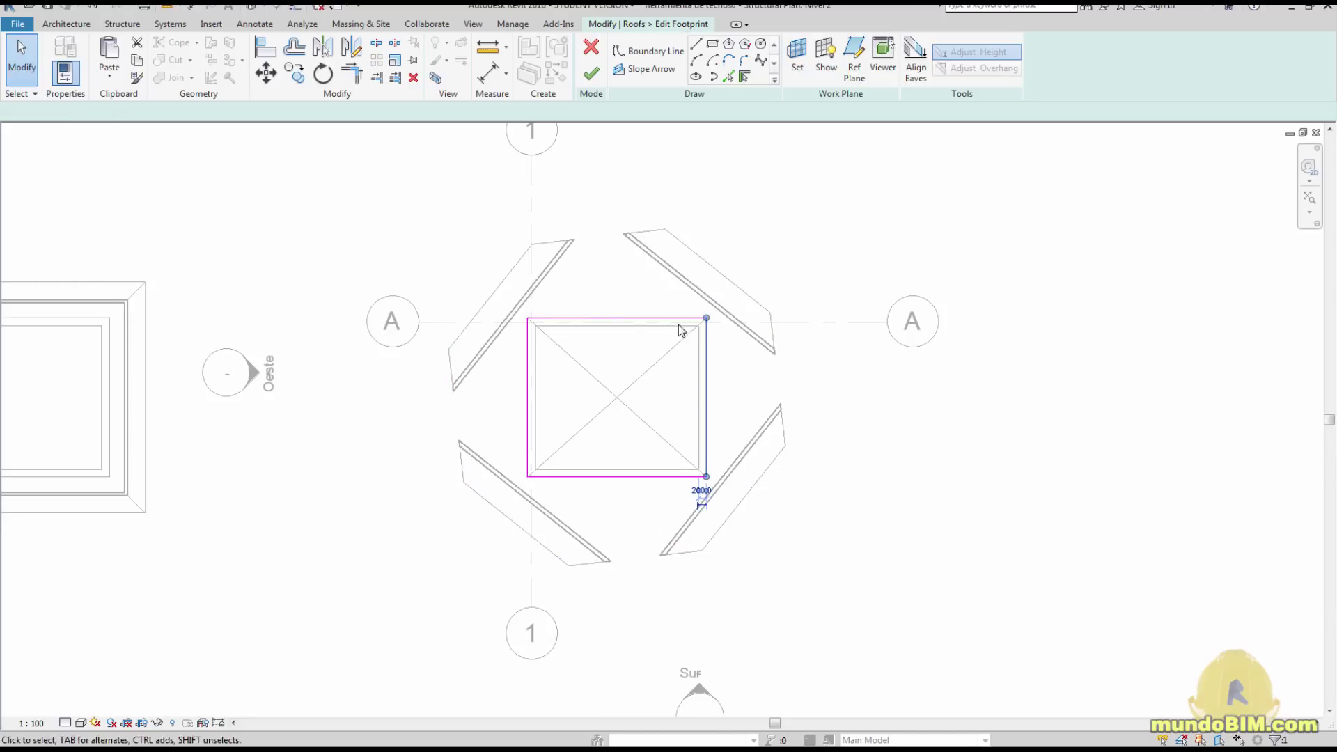
left_click(673, 321, "ctrl")
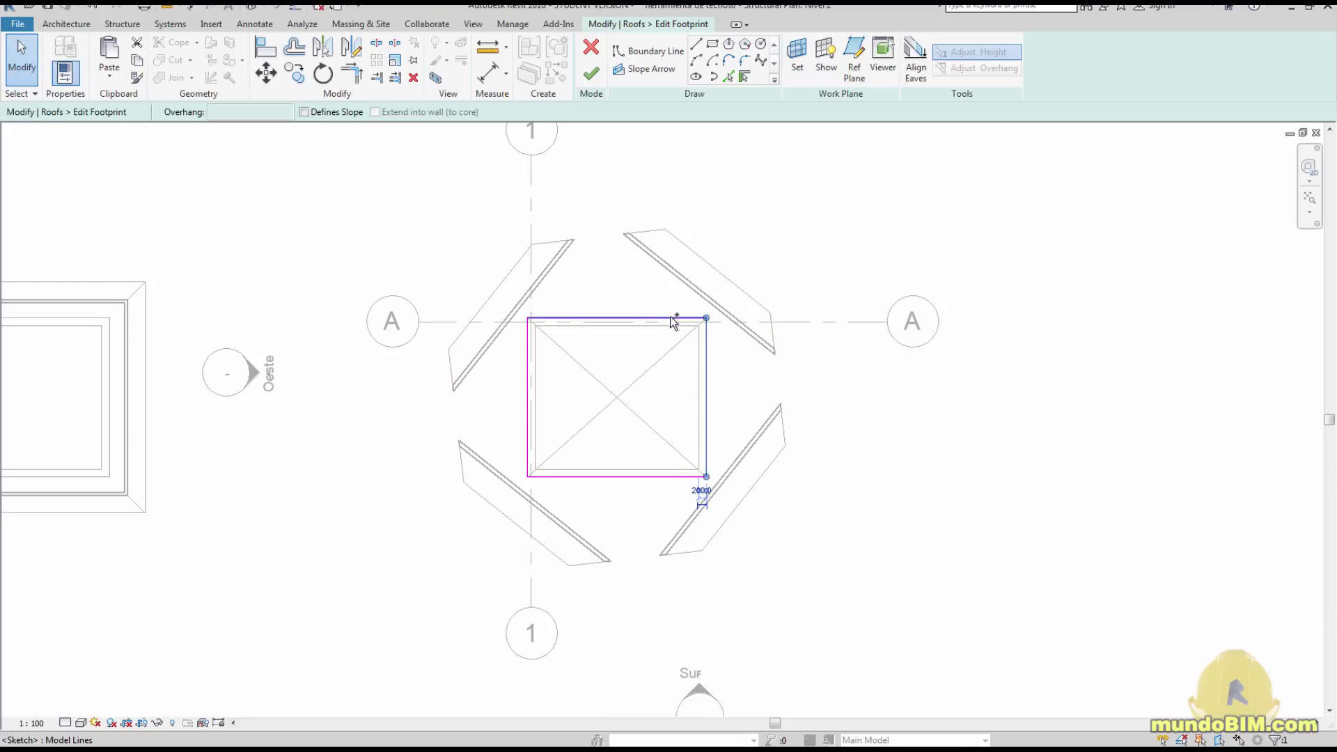
left_click(528, 390, "ctrl")
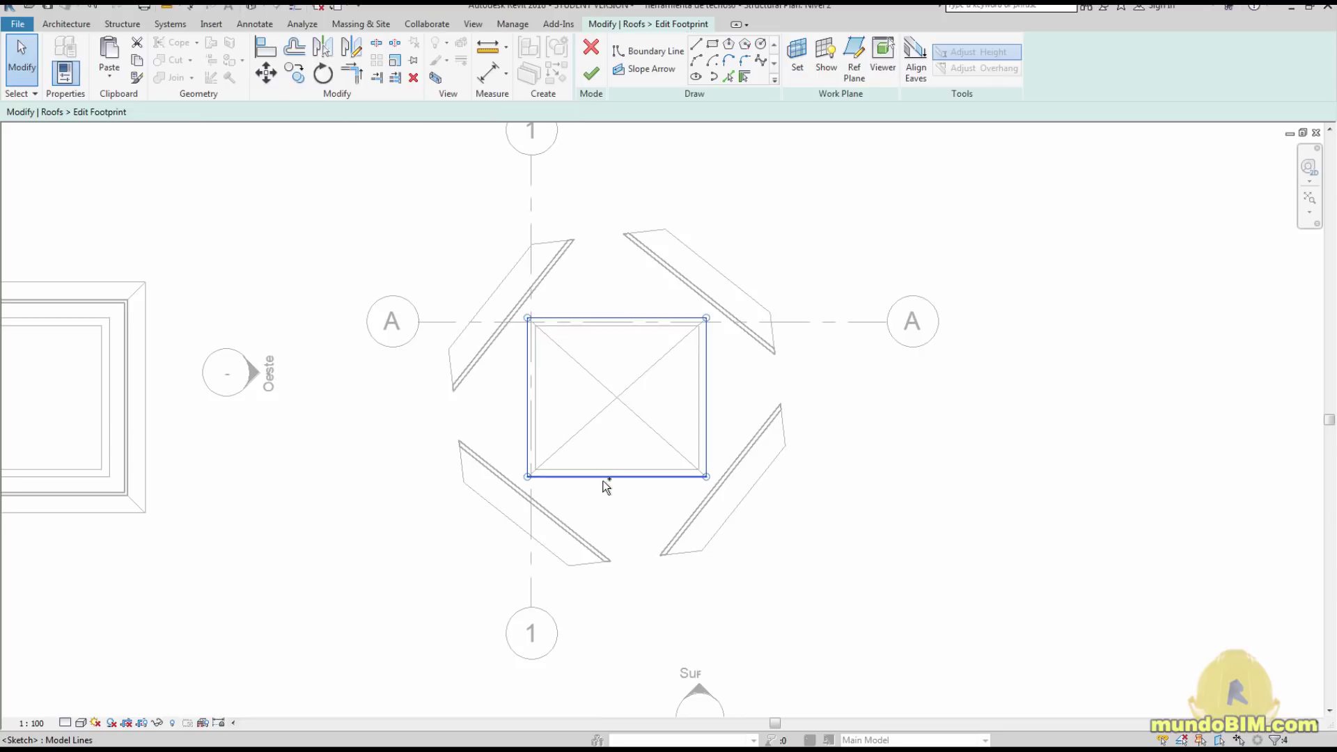
left_click(606, 477, "ctrl")
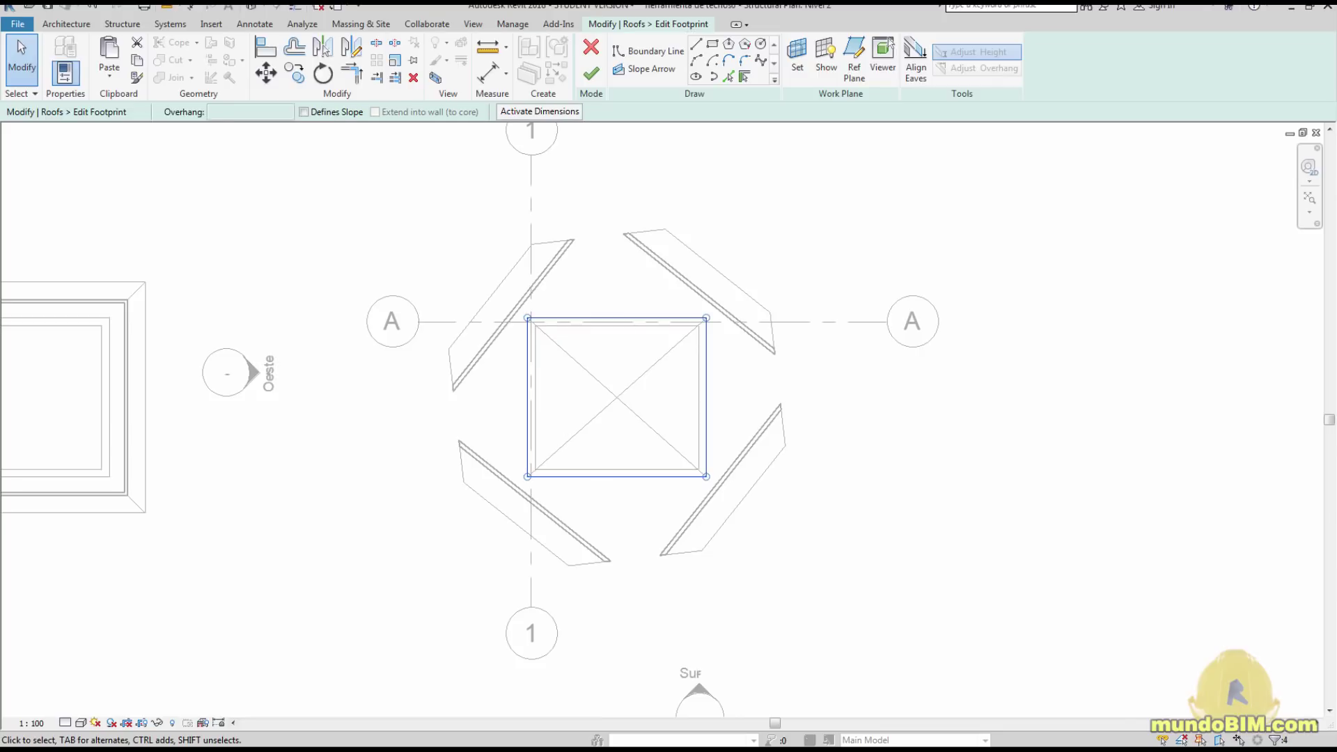
left_click(994, 527)
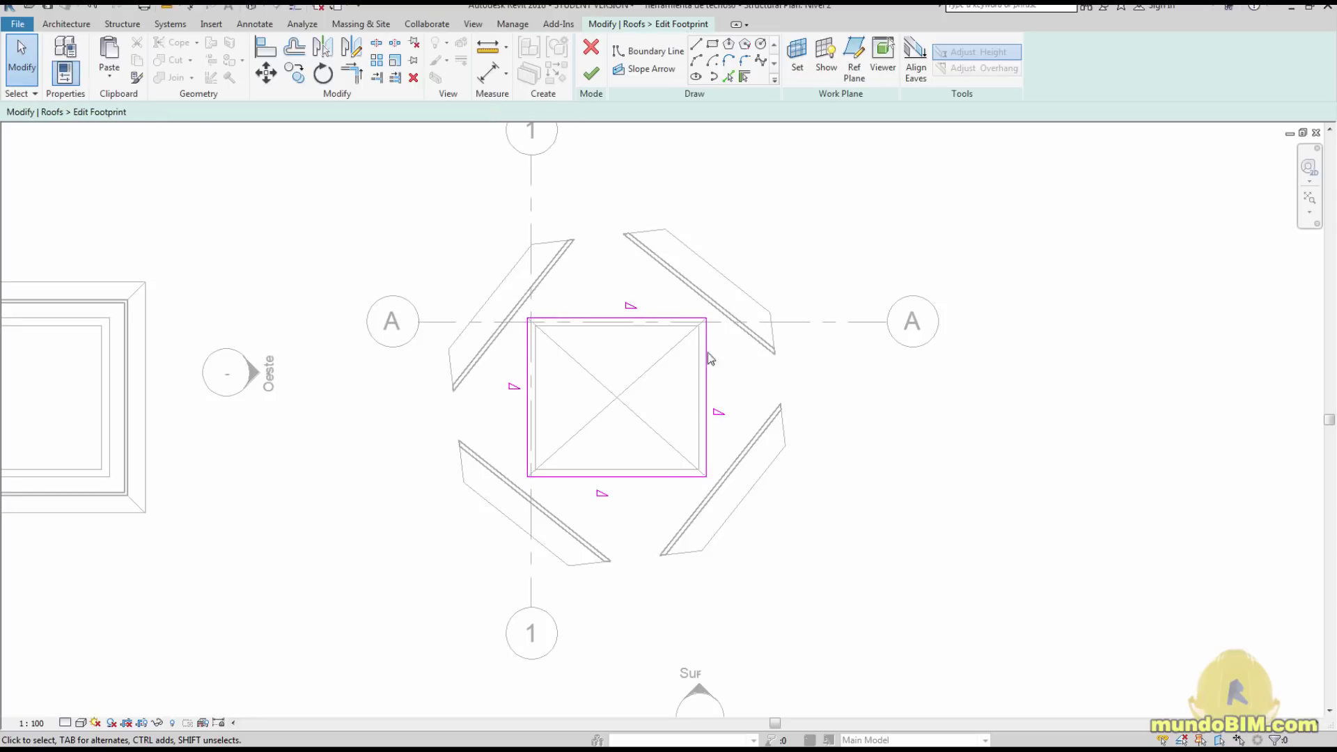
left_click(591, 73)
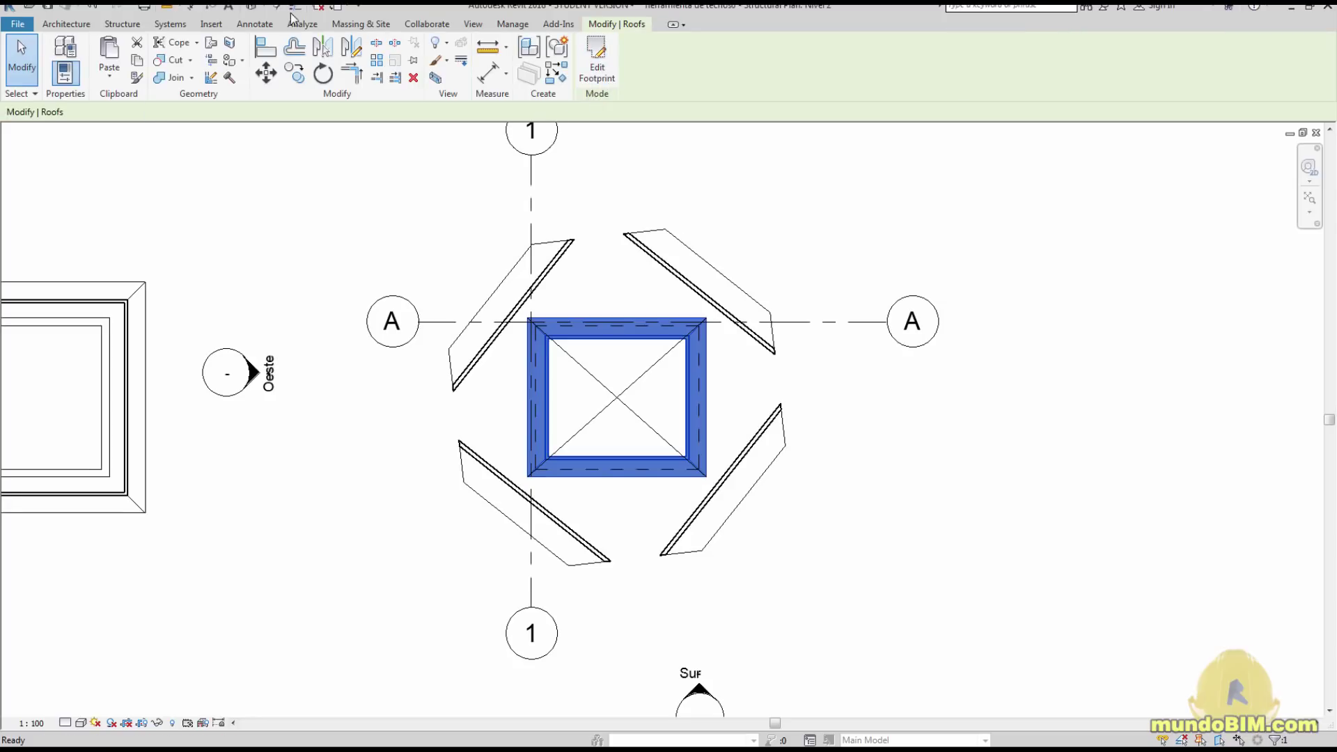
- Raise the small rectangular hip roof above the octagonal roof in the 3D view and inspect both tiers
left_click(247, 8)
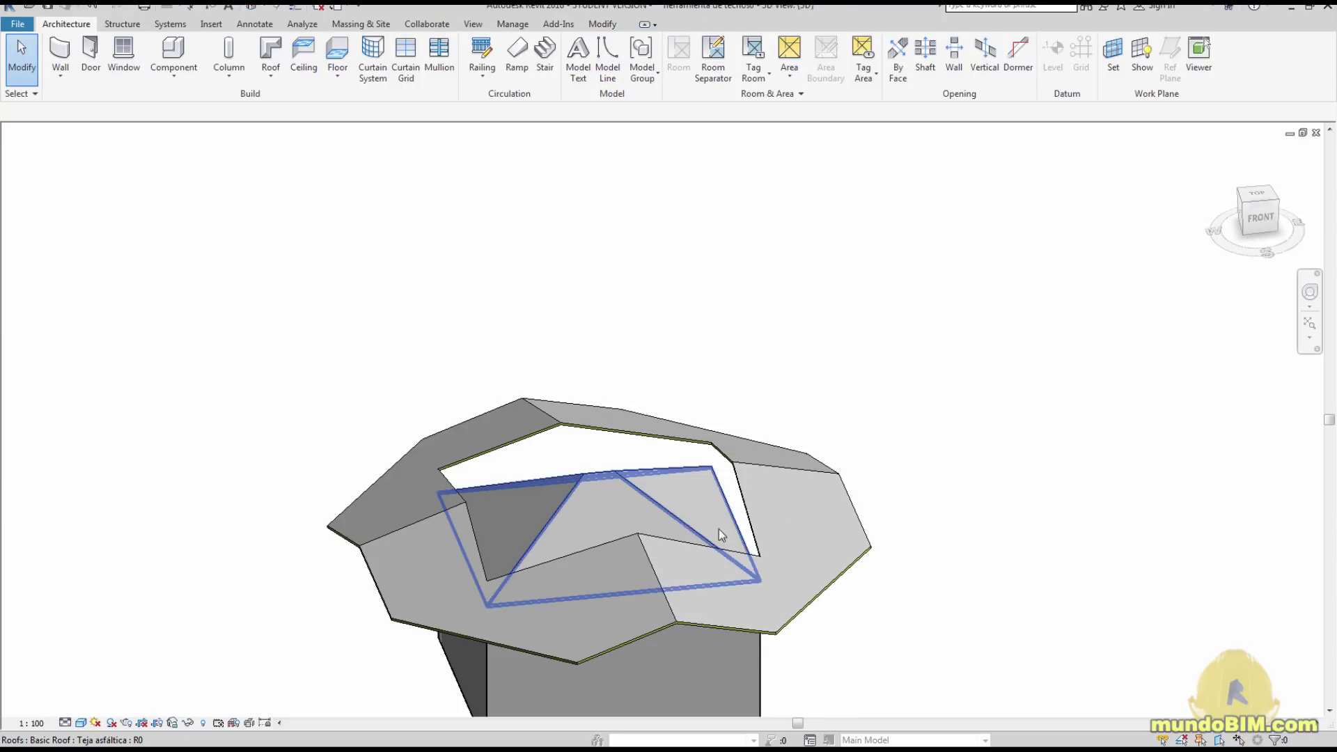
left_click(647, 478)
middle_click_drag(647, 478, 622, 493, "shift")
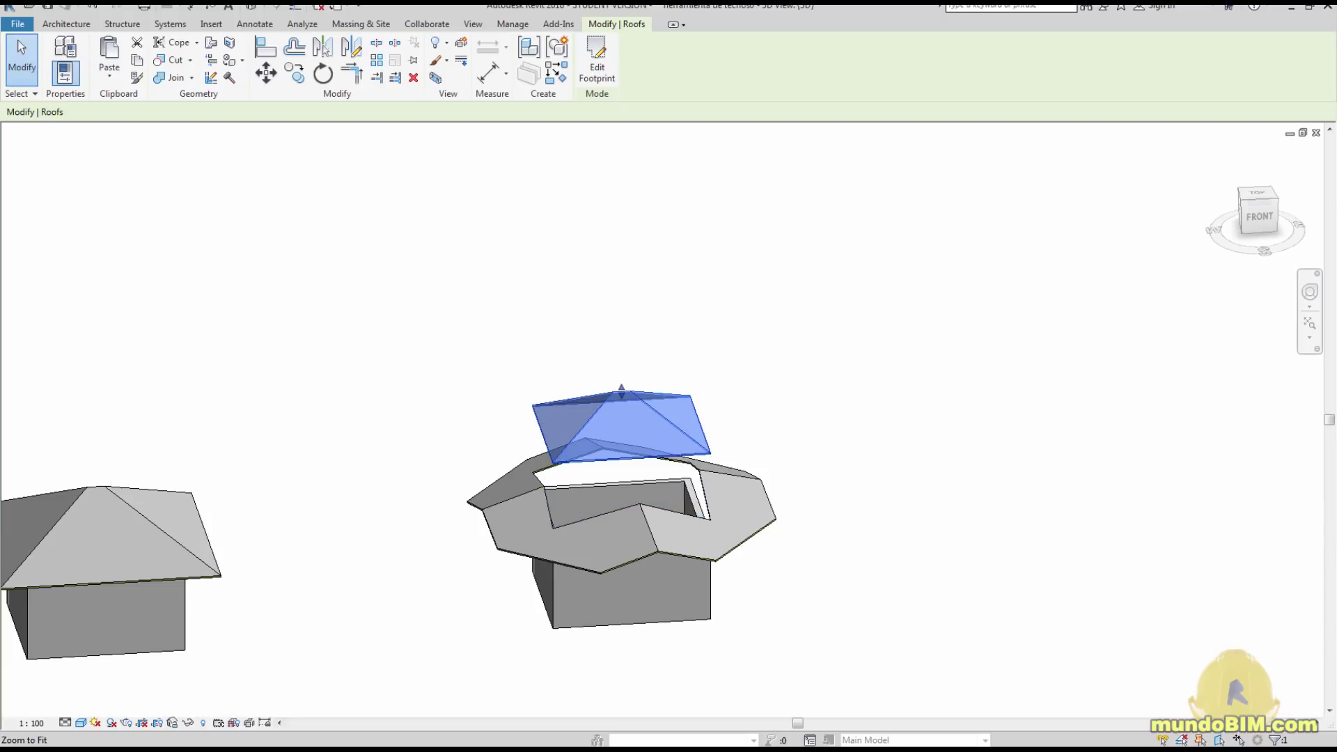
left_click(805, 512)
middle_click_drag(805, 512, 701, 537, "shift")
scroll(700, 537, "up", 3)
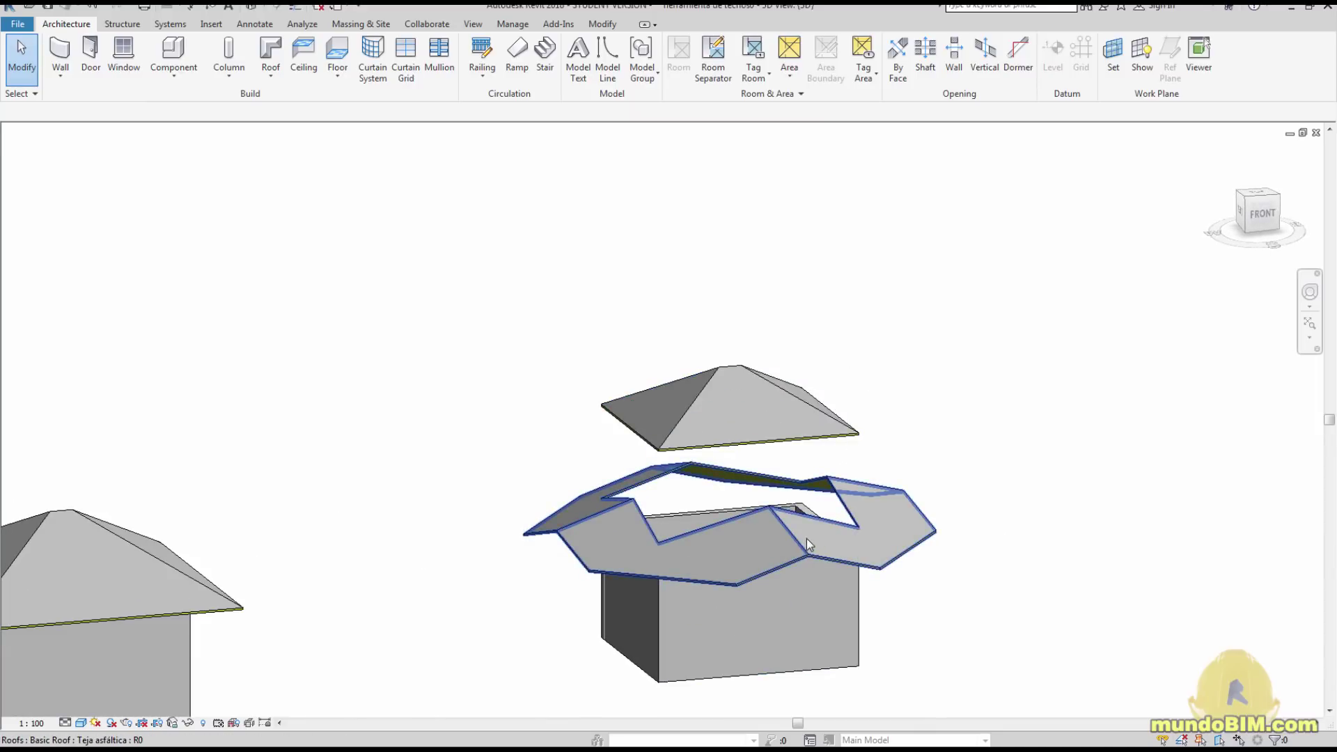
scroll(1077, 457, "down", 2)
middle_click_drag(1077, 458, 1089, 540, "shift")
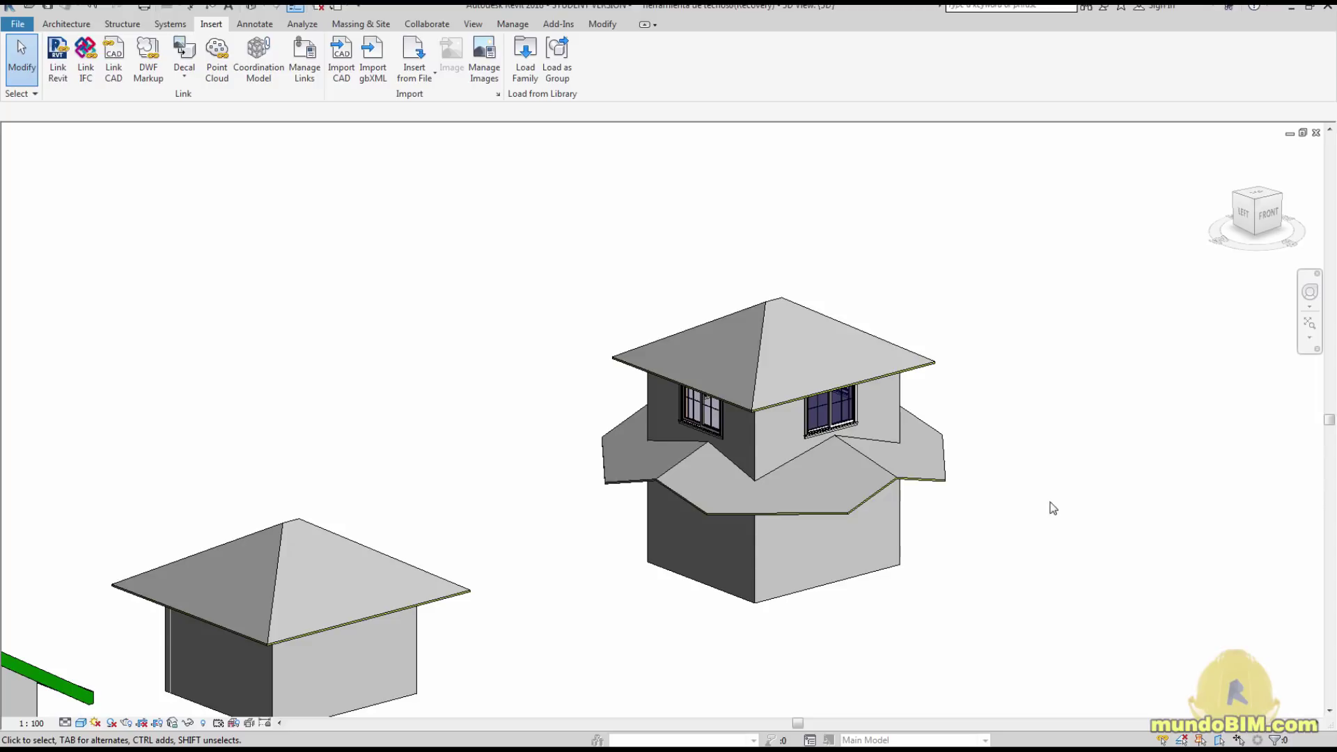
- Examine the completed two-tier building with upper walls, windows and hip roof in 3D
middle_click_drag(1052, 508, 800, 566, "shift")
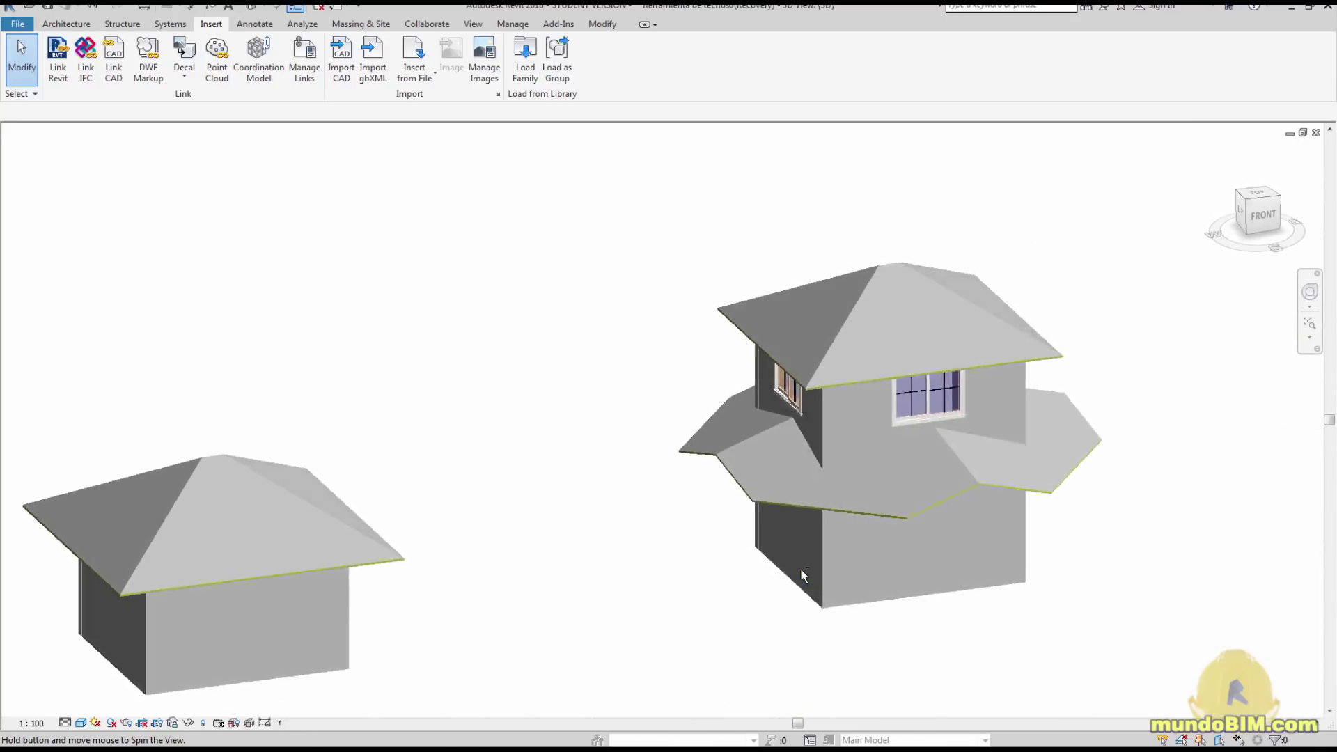
scroll(905, 565, "up", 5)
scroll(752, 654, "down", 5)
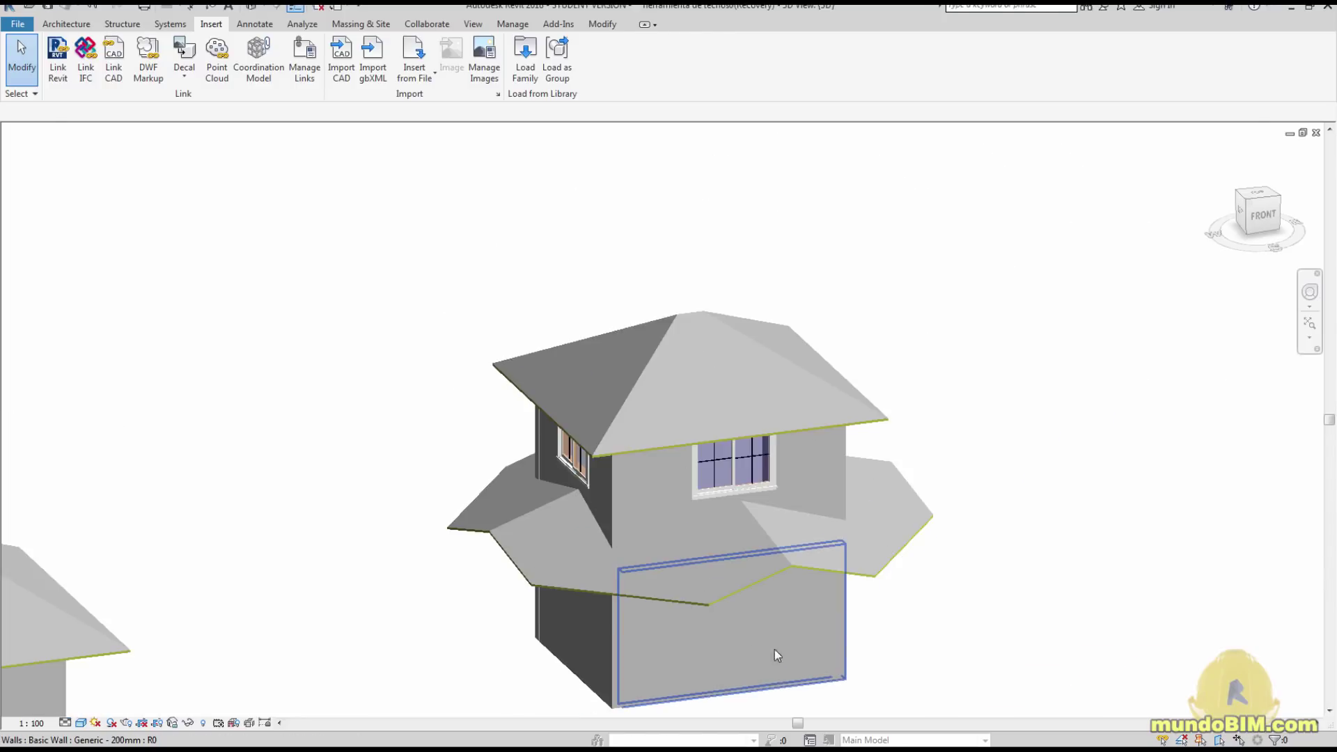
scroll(862, 609, "up", 2)
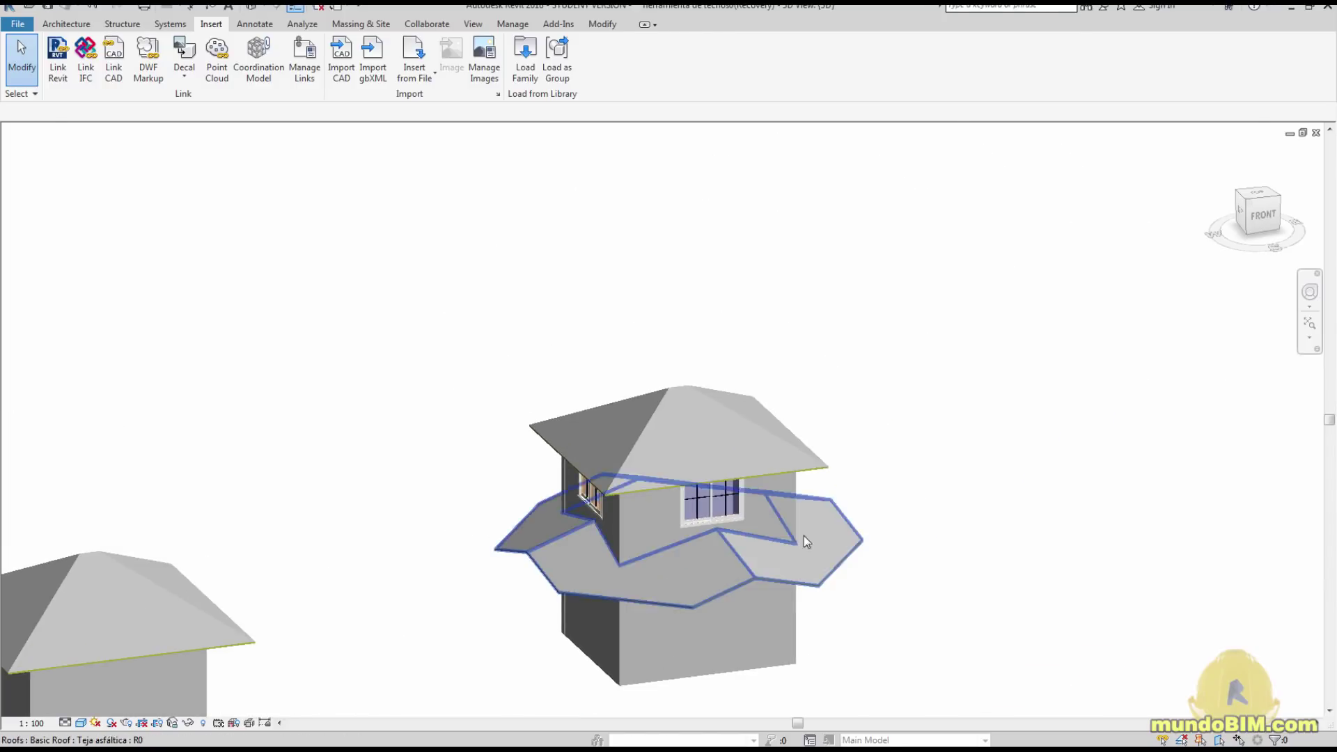
left_click(66, 23)
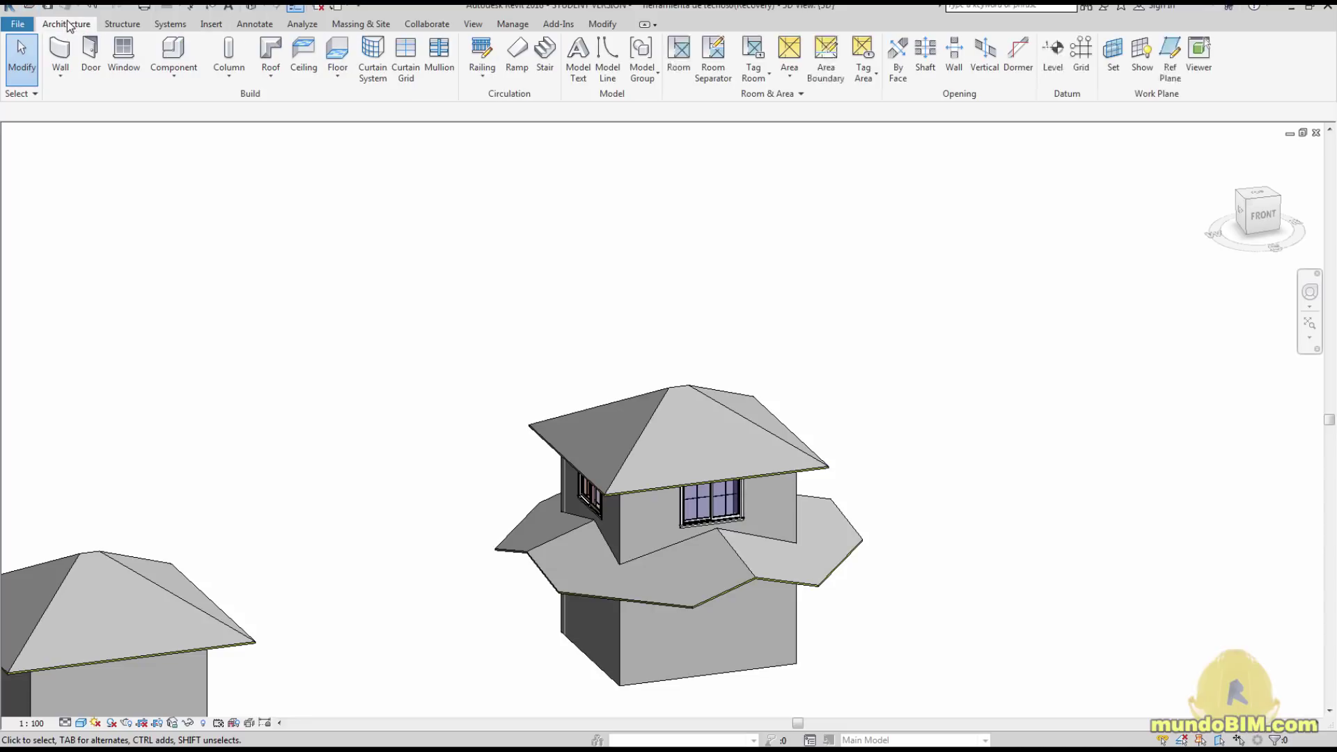
left_click(278, 86)
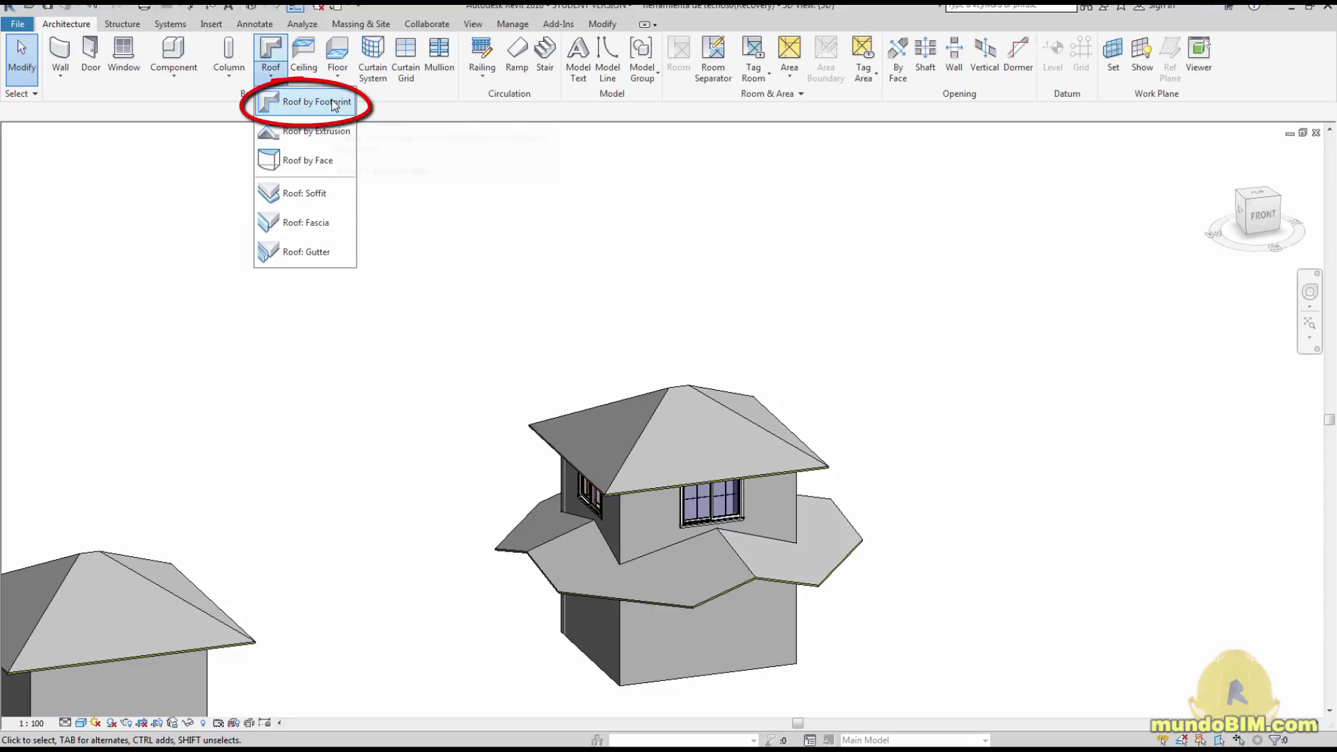
left_click(565, 263)
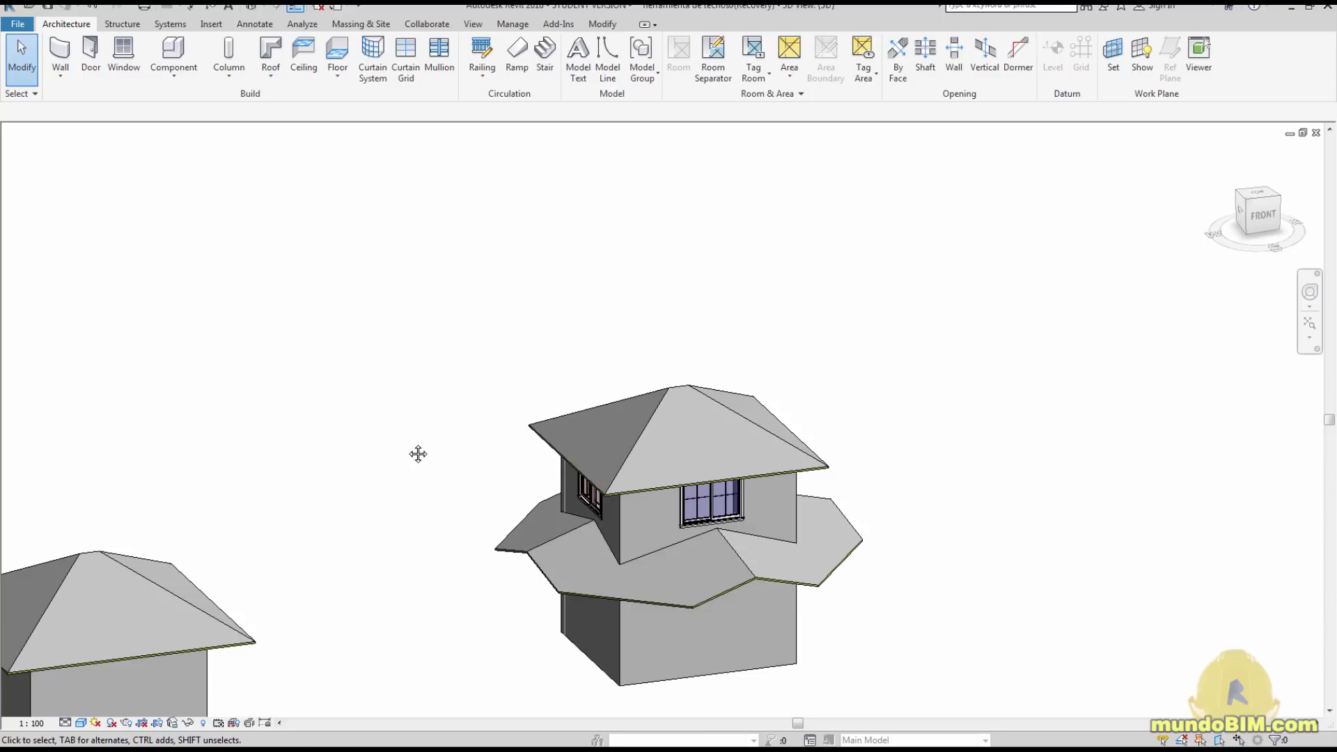
- Examine the two-tier roof building alongside the simple hip and gable roof examples in 3D
scroll(417, 453, "down", 3)
middle_click_drag(364, 483, 395, 521)
scroll(501, 508, "up", 2)
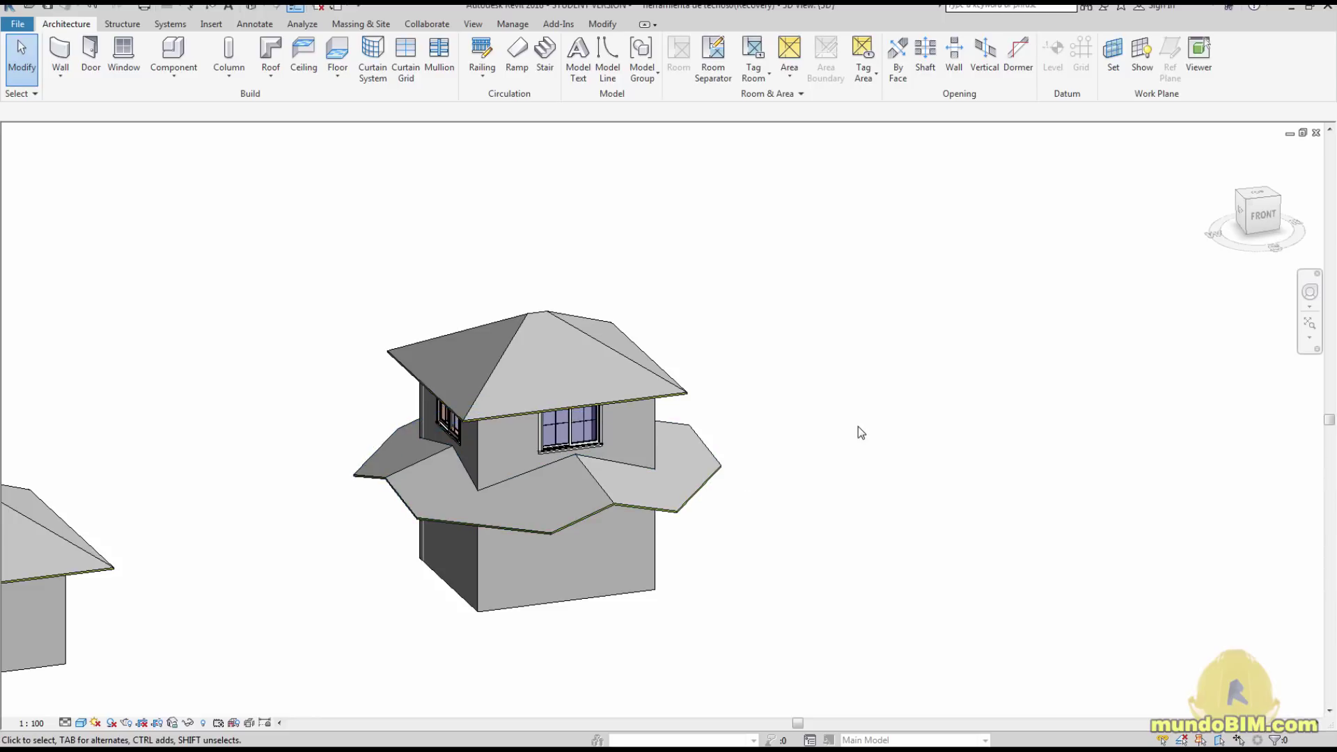
middle_click_drag(858, 426, 813, 426, "shift")
scroll(813, 431, "down", 2)
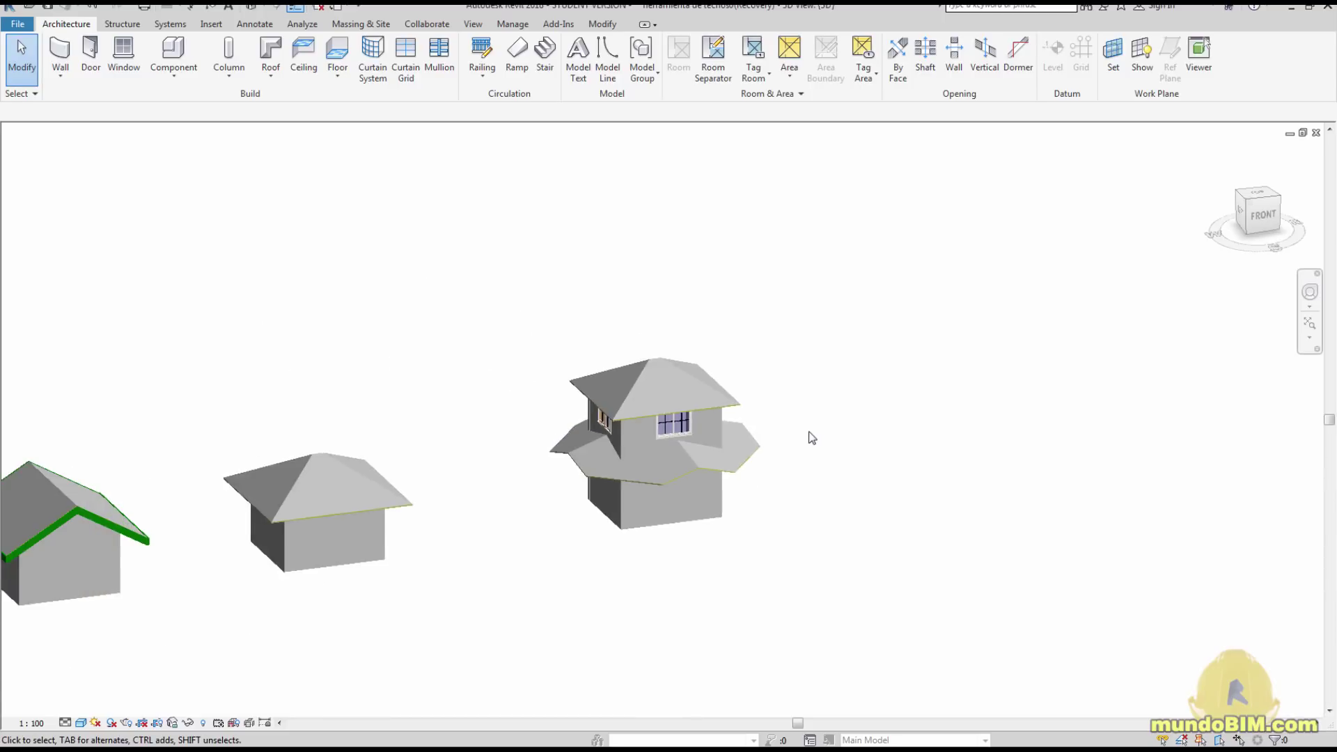
middle_click_drag(611, 597, 593, 509)
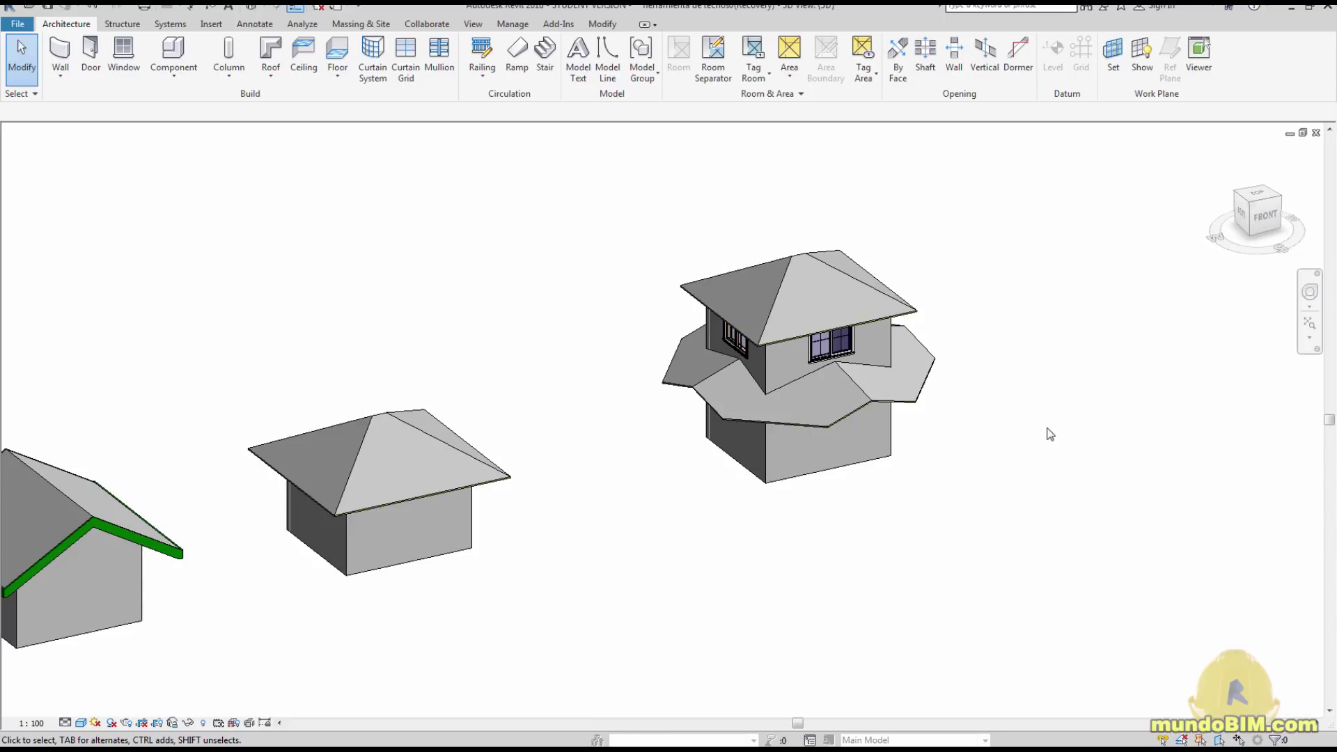
middle_click_drag(1049, 434, 943, 492)
scroll(909, 394, "up", 2)
middle_click_drag(874, 390, 975, 411)
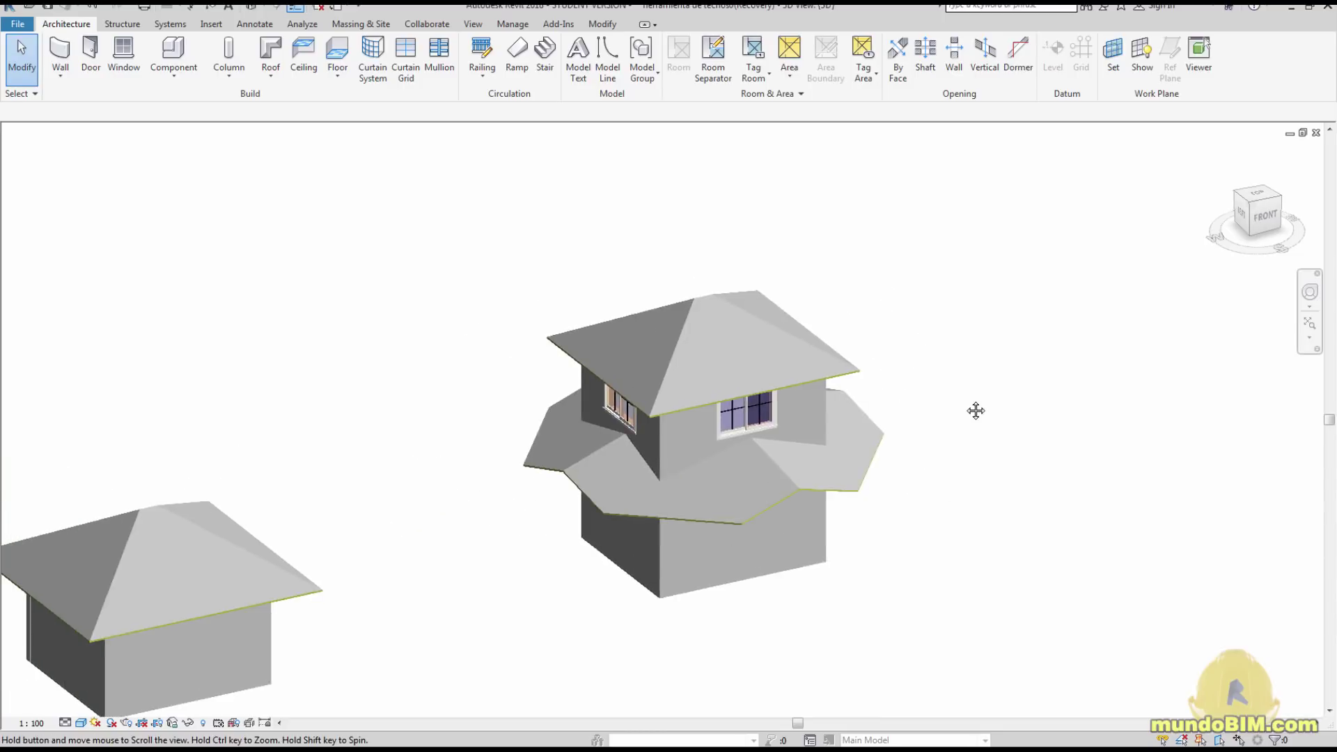
scroll(975, 390, "up", 2)
scroll(977, 391, "down", 4)
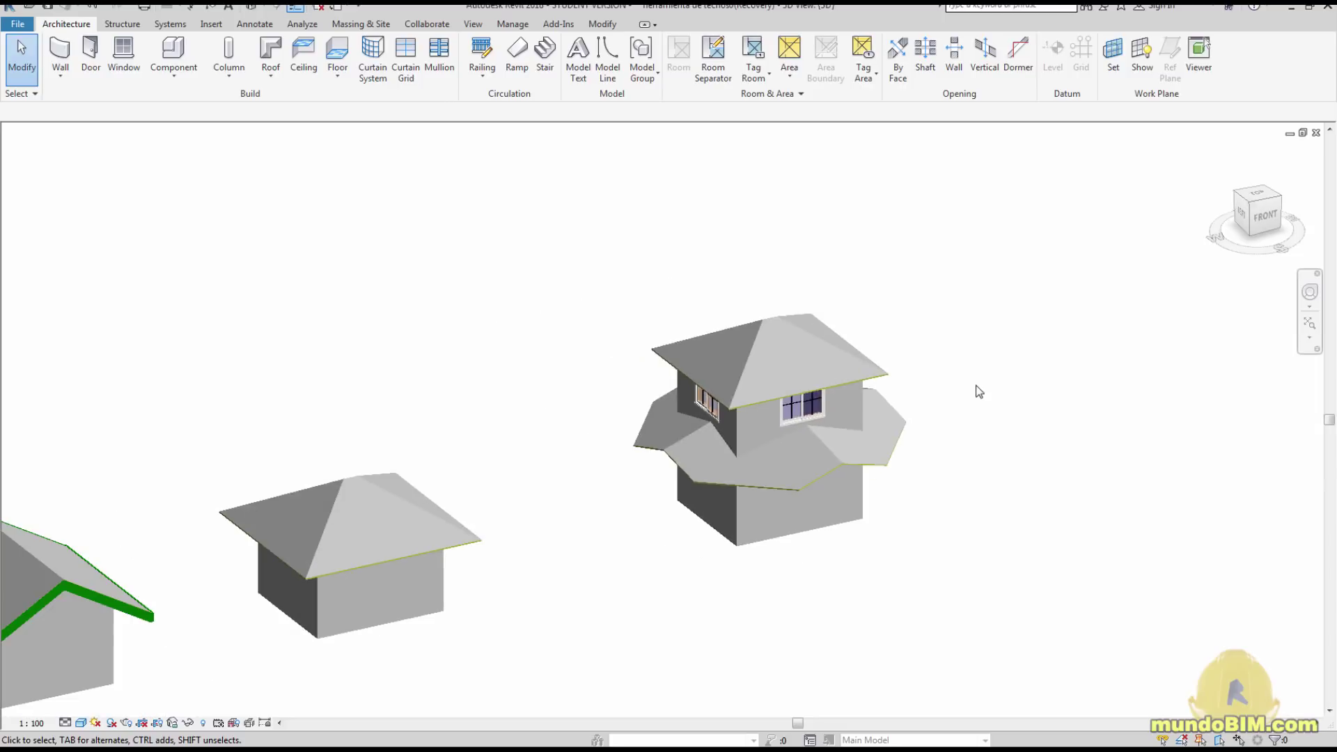
scroll(954, 353, "up", 4)
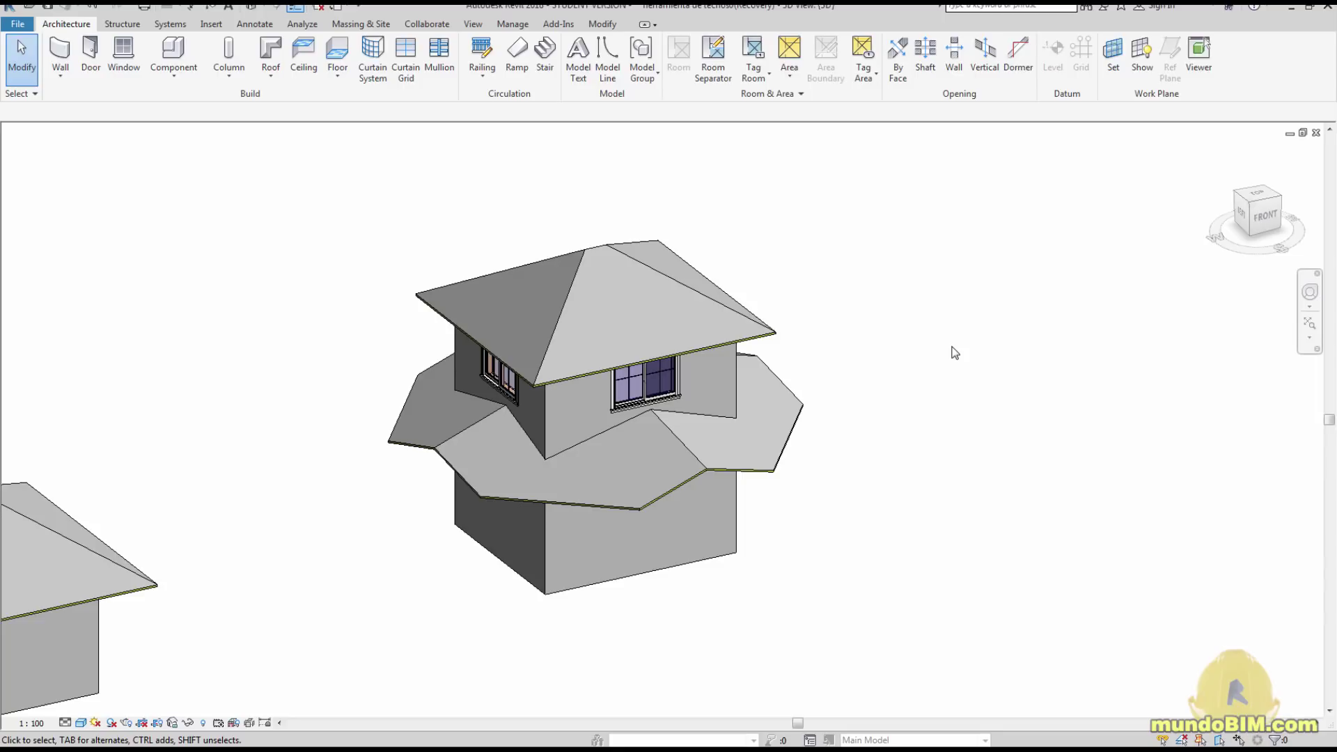
scroll(952, 352, "down", 4)
middle_click_drag(889, 453, 937, 460)
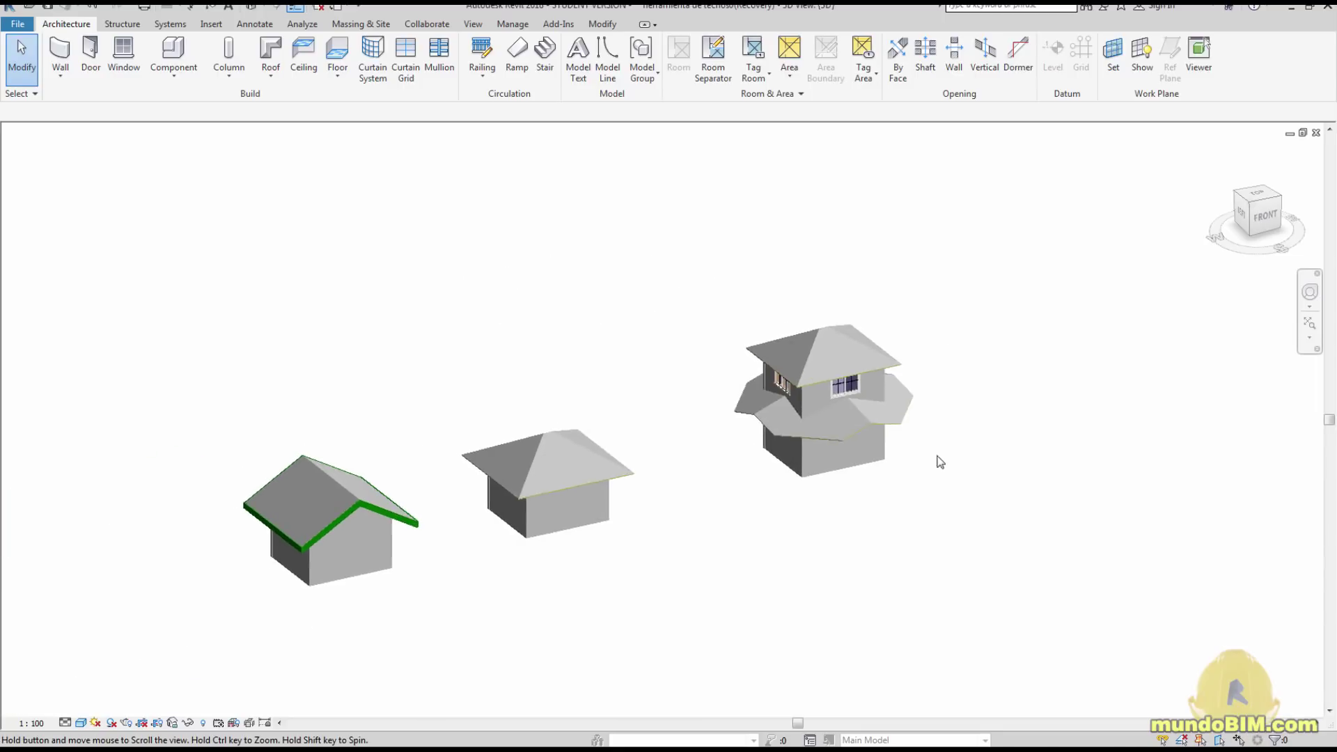